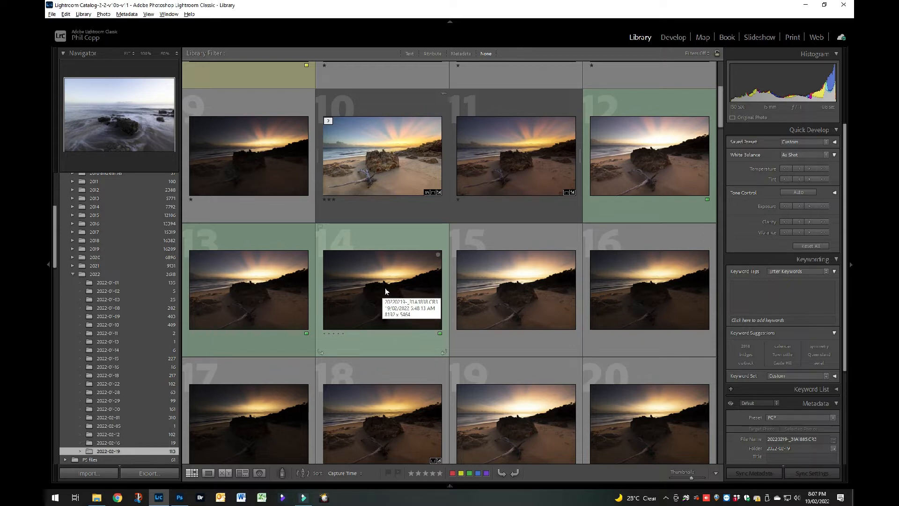
Preview the finished HDR beach photo at position 10 and look over the source exposures in the grid.
left_click(390, 159)
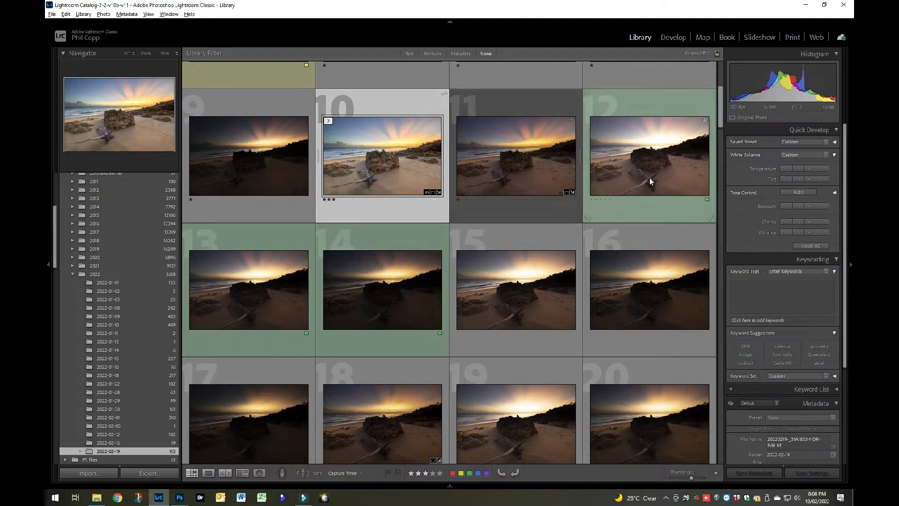
mouse_move(638, 173)
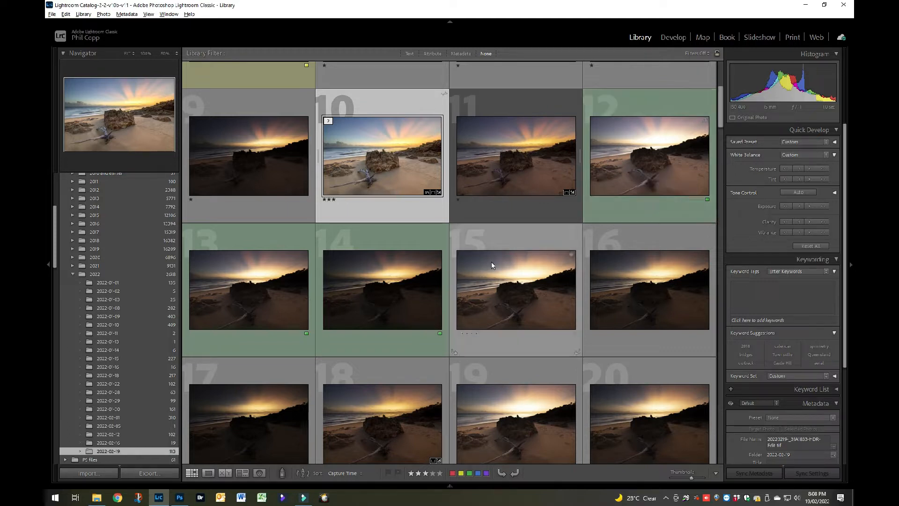
mouse_move(403, 288)
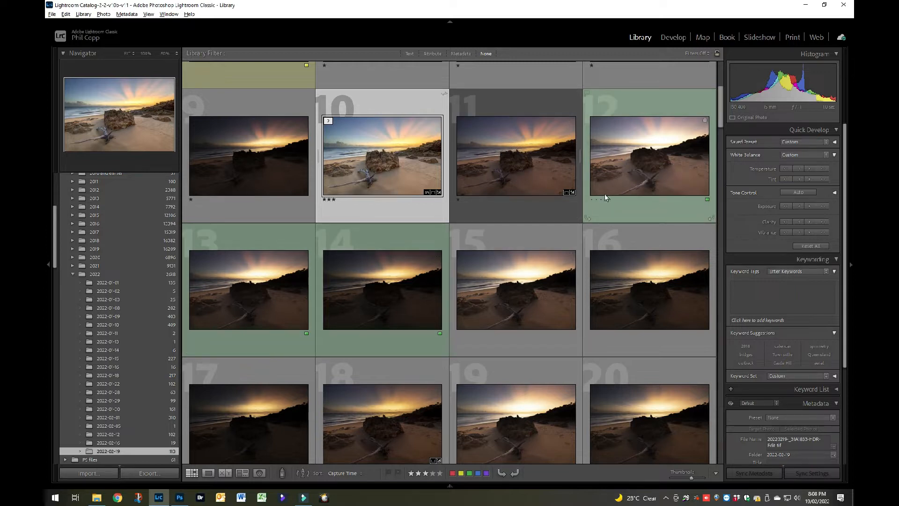
Merge the three green-labelled bracketed beach exposures, photos 12 to 14, to HDR with Auto Align, Auto Settings and Deghost Amount None.
left_click(626, 167)
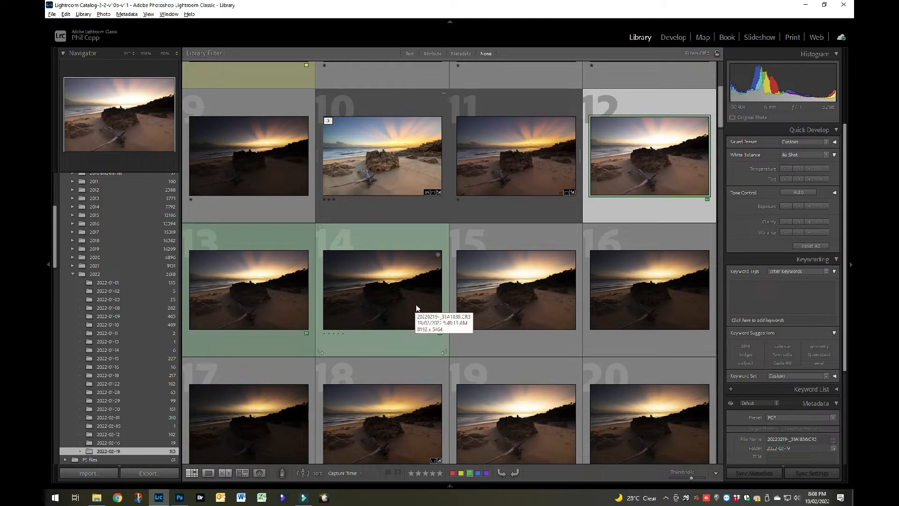
left_click(390, 301, "shift")
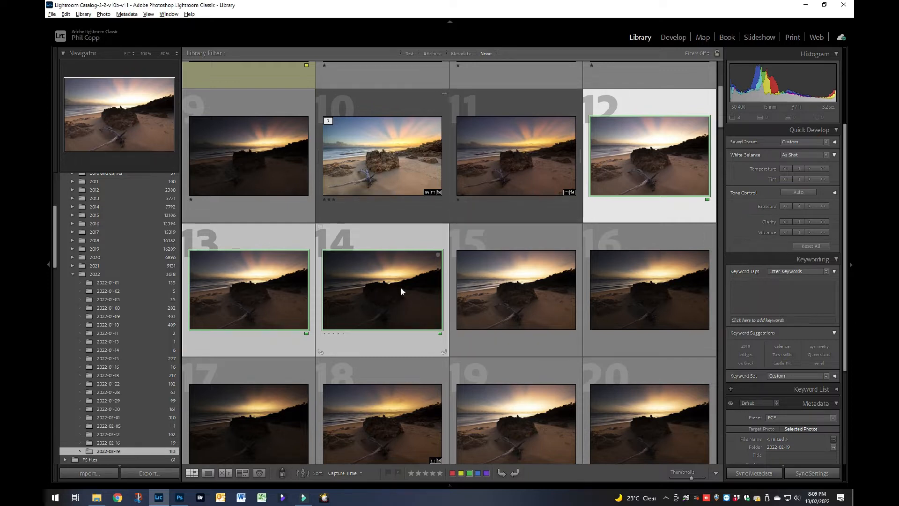
right_click(378, 288)
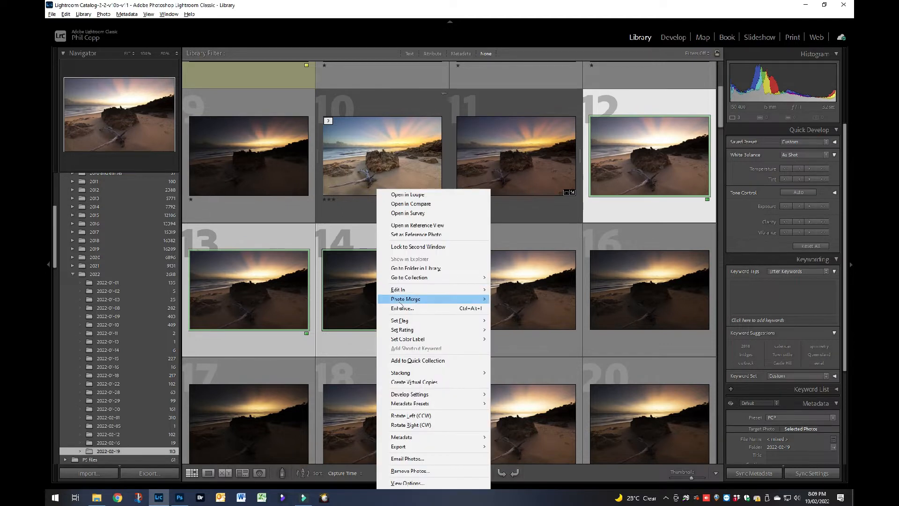
mouse_move(398, 299)
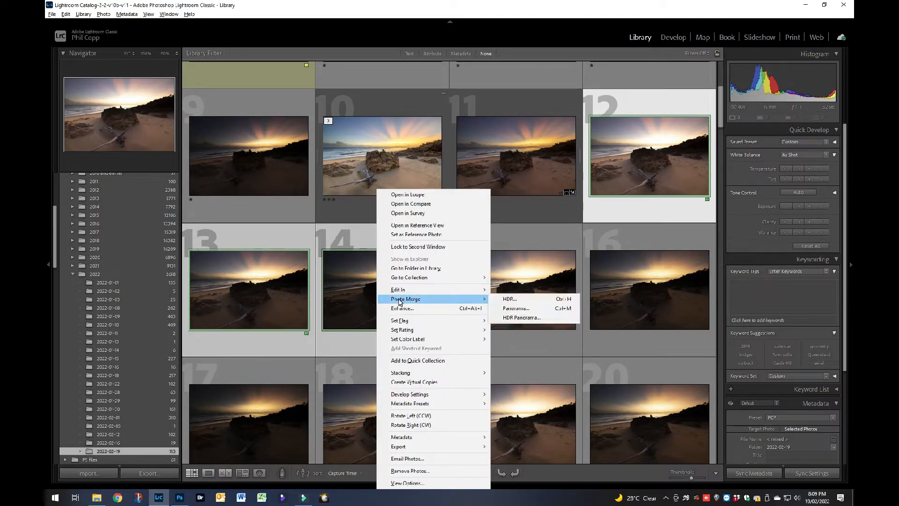
left_click(510, 298)
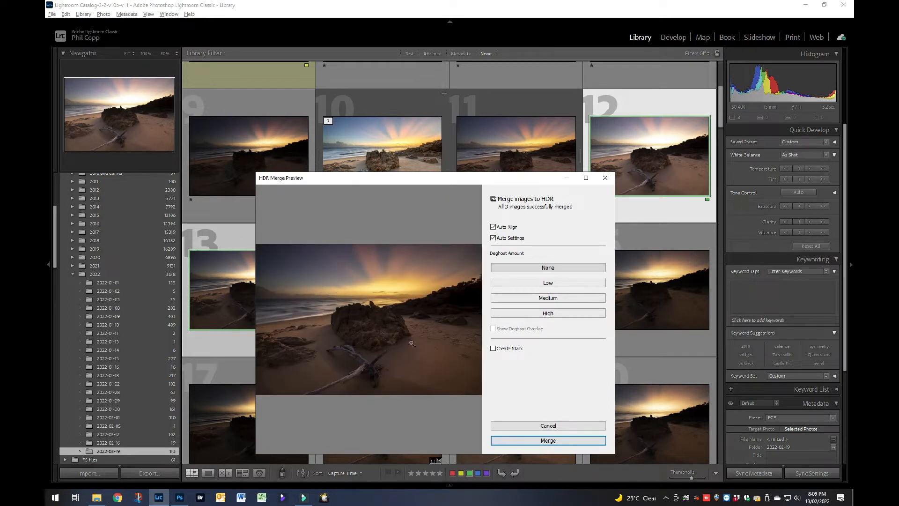
left_click(543, 441)
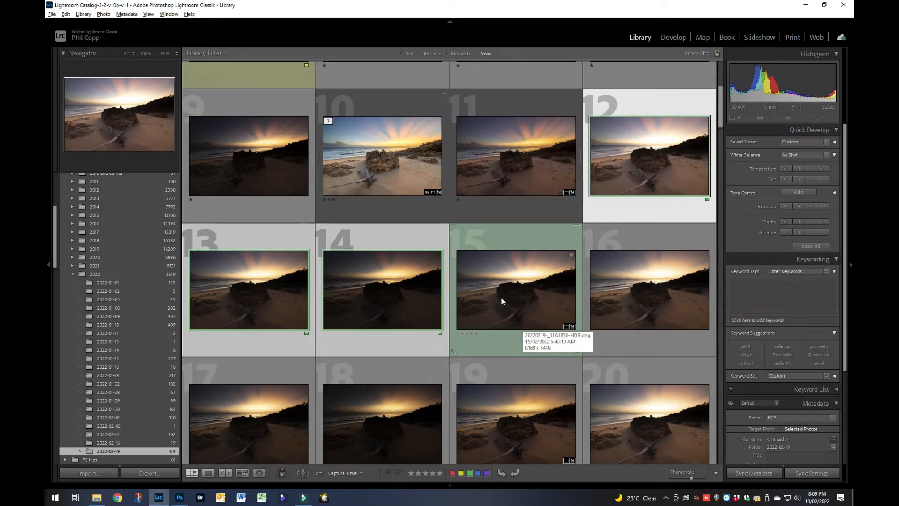
View the merged HDR beach photo at full size and return to the thumbnail grid.
left_click(527, 337)
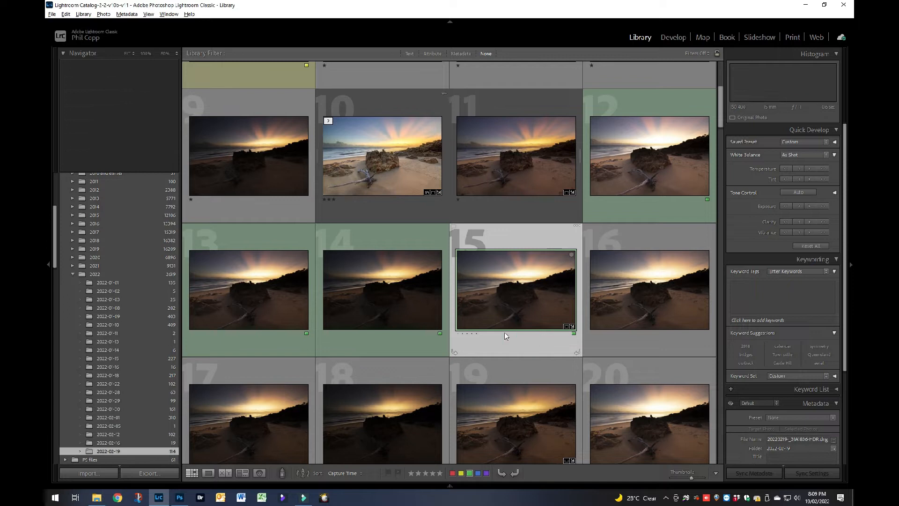
double_click(488, 291)
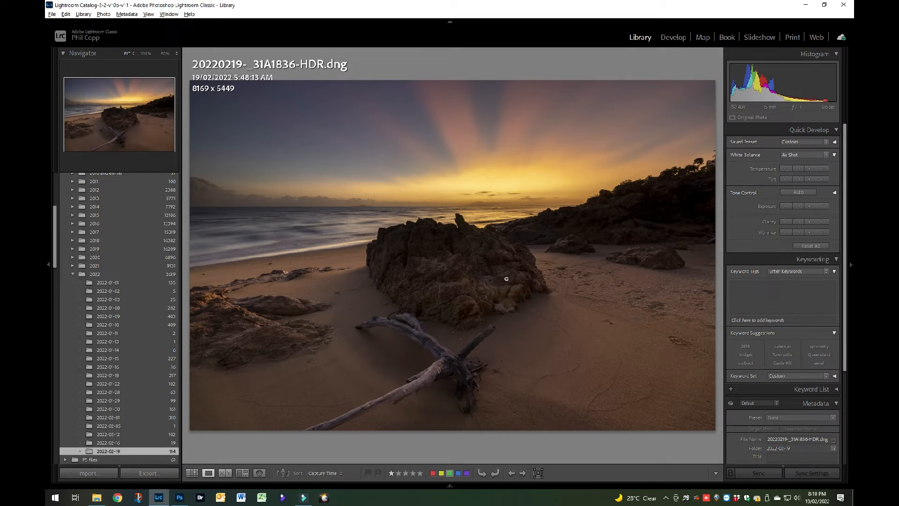
key("g")
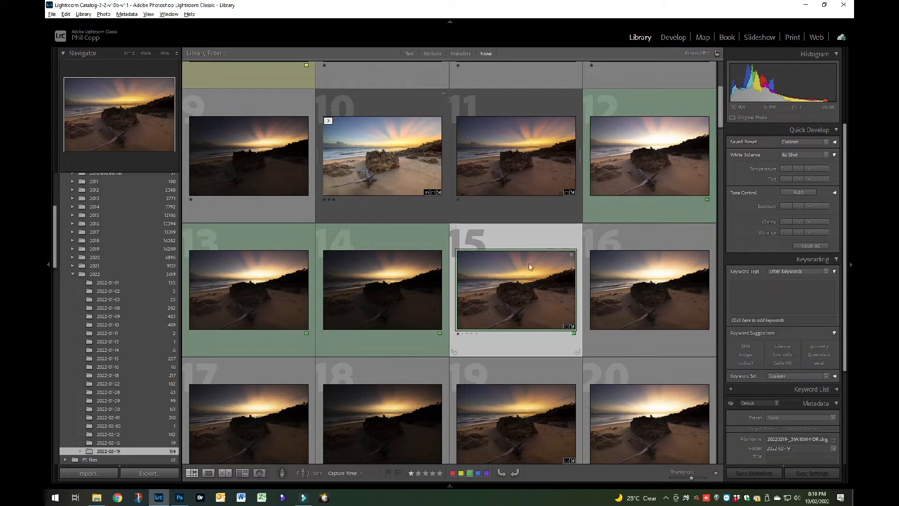
Develop the merged HDR photo with Exposure at about +1.05, Highlights at -100 and Whites at +30.
key("d")
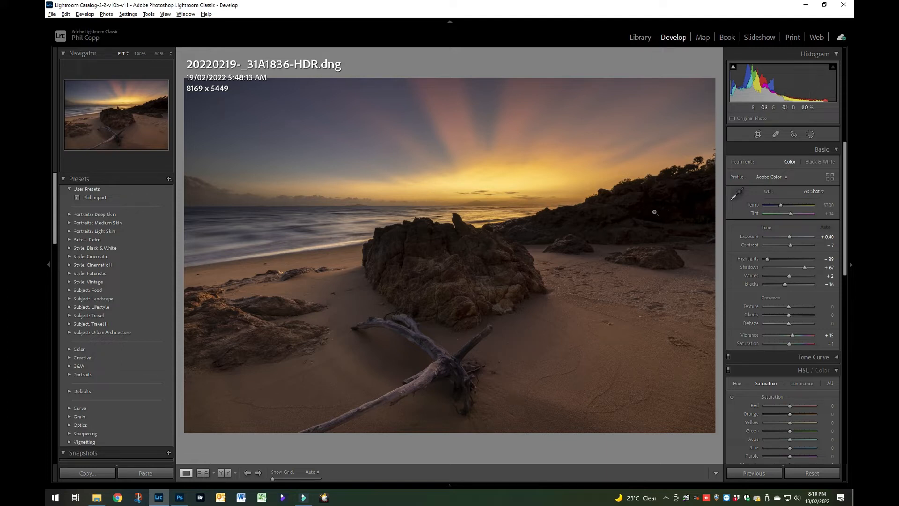
left_click(63, 179)
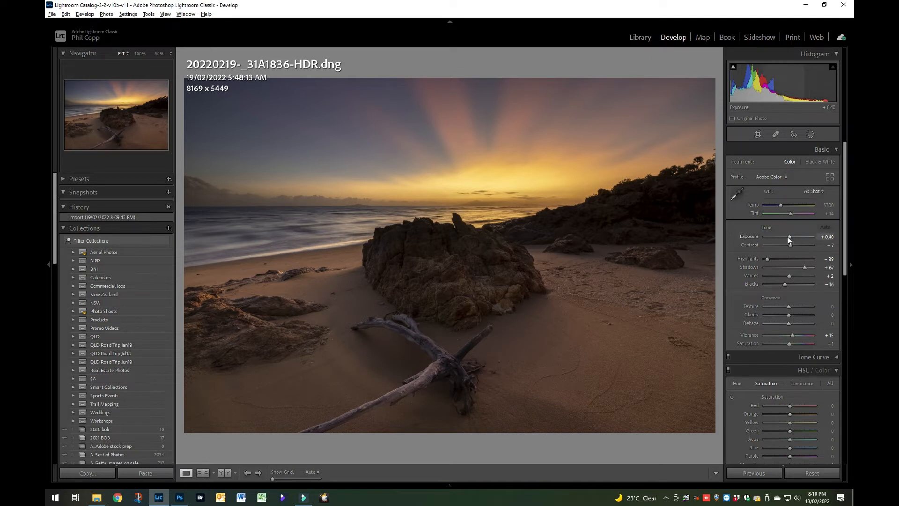
left_click_drag(789, 237, 791, 237)
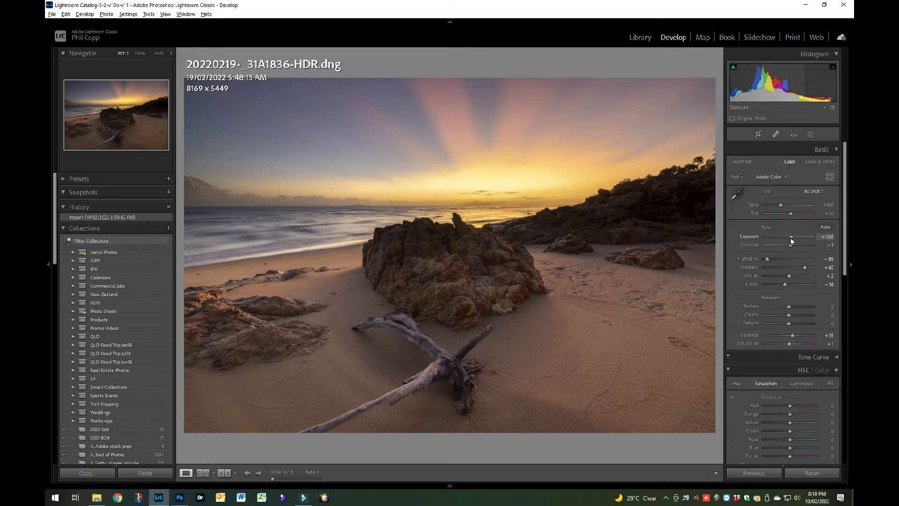
left_click_drag(791, 238, 791, 238)
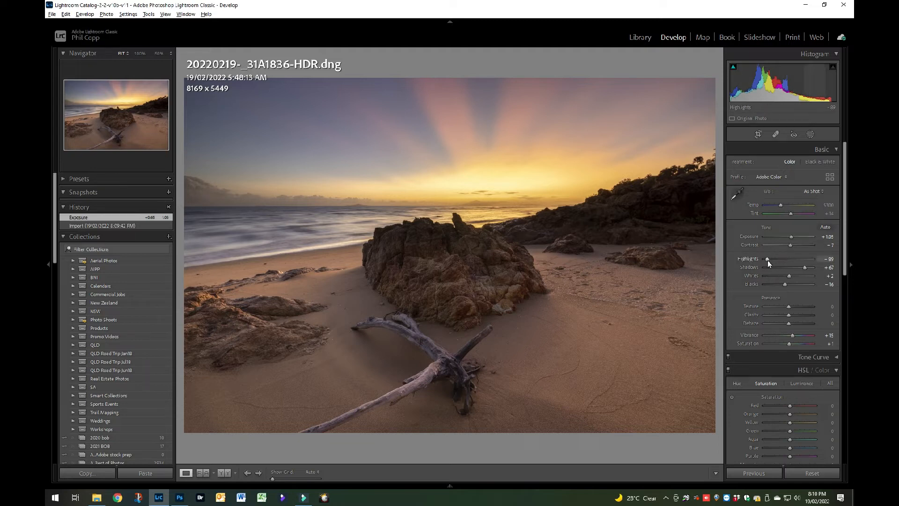
left_click_drag(768, 260, 764, 260)
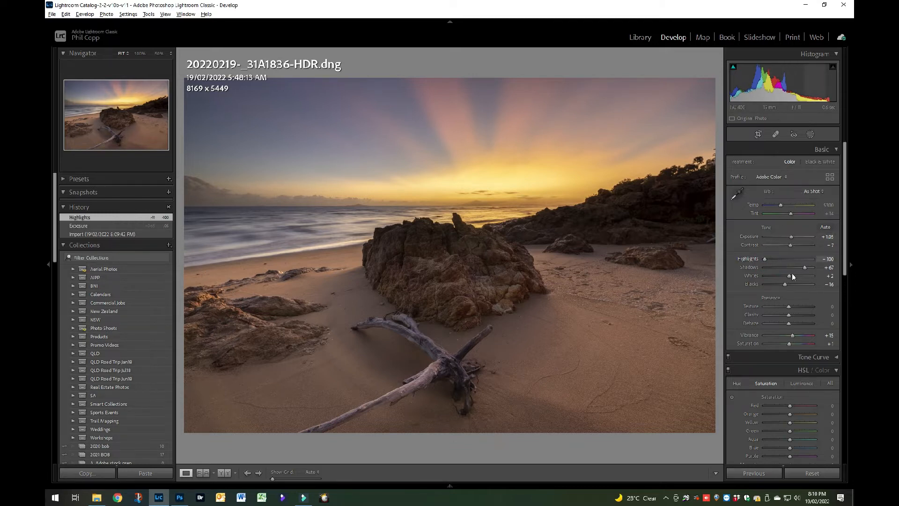
left_click_drag(791, 280, 797, 279)
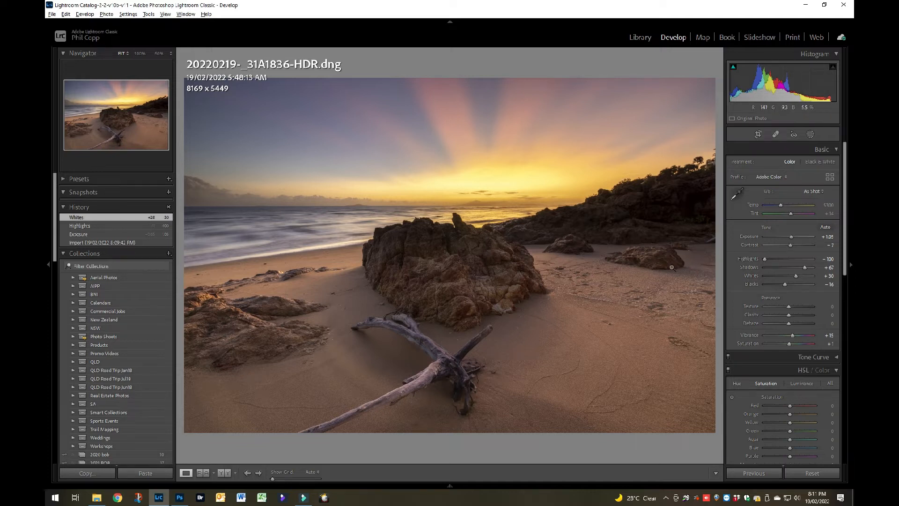
Send the adjusted HDR photo from the Library grid to Adobe Photoshop 2022 for editing.
key("g")
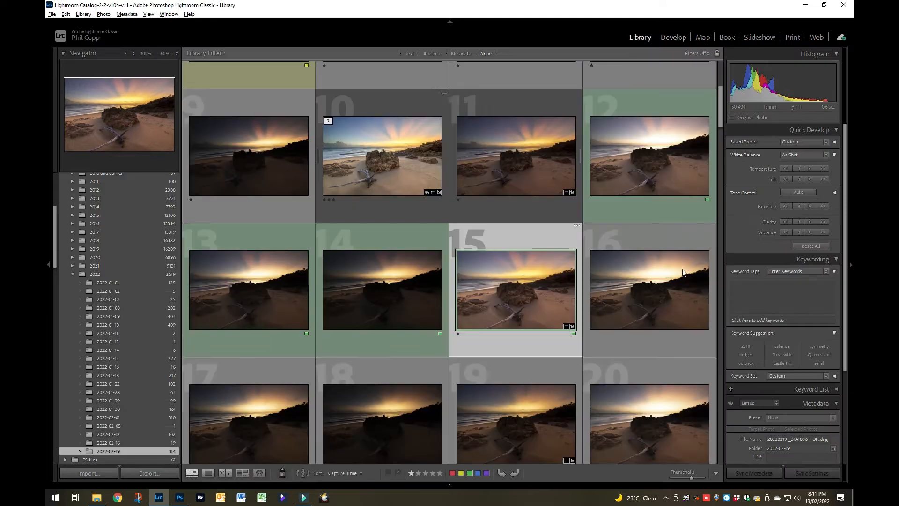
right_click(499, 291)
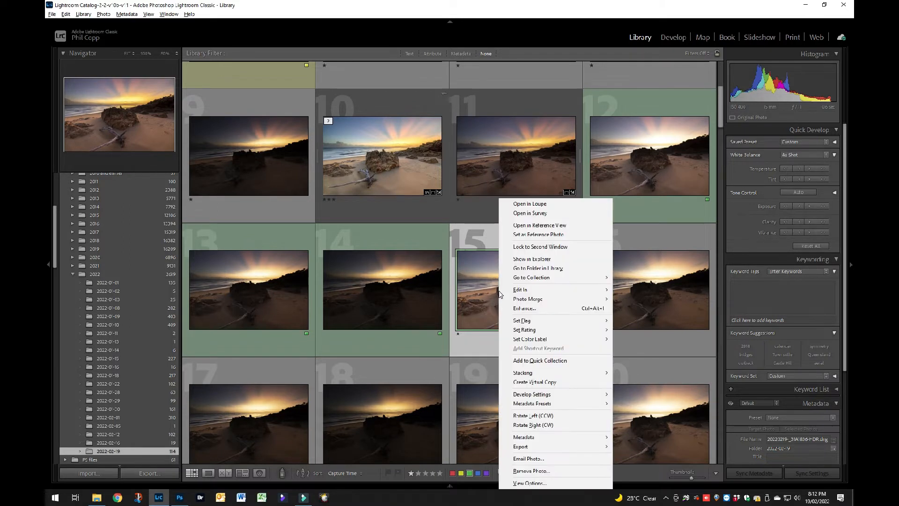
mouse_move(567, 293)
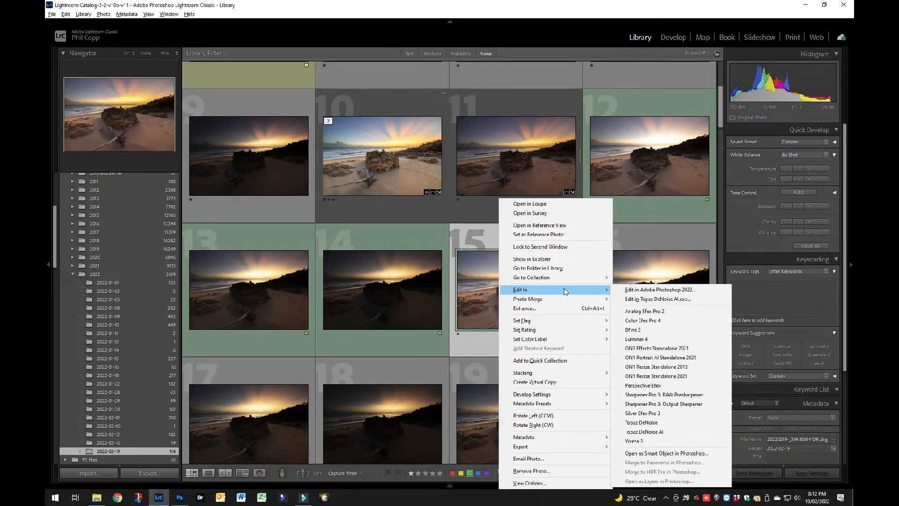
left_click(638, 290)
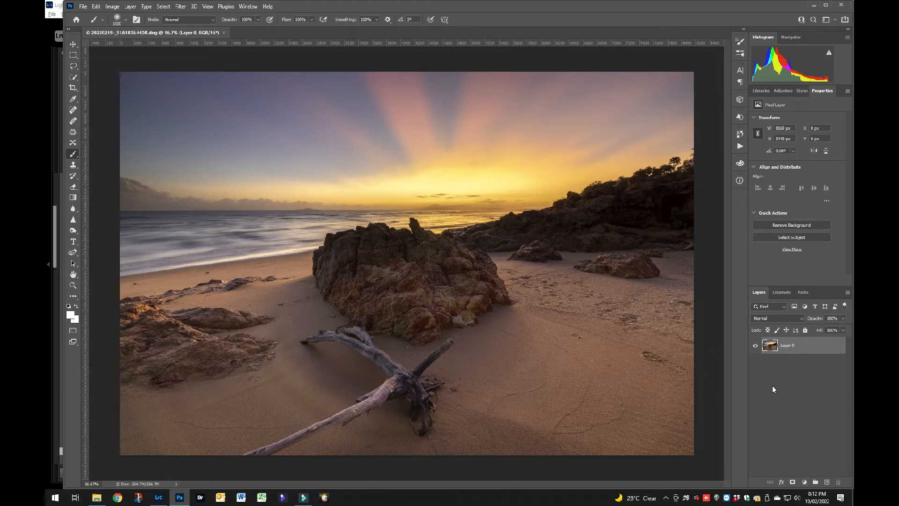
Duplicate the photo layer and add a Curves adjustment layer above the copy.
key("ctrl+j")
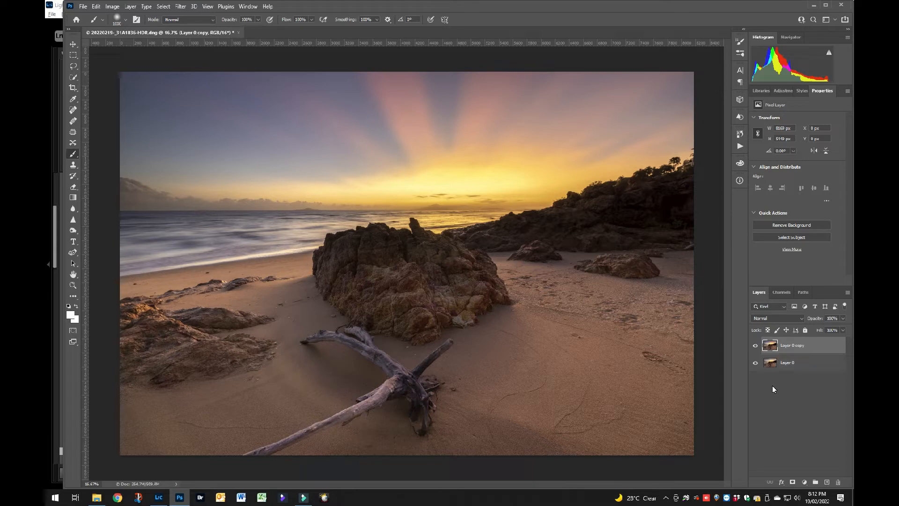
left_click(814, 346)
left_click(803, 482)
left_click(804, 377)
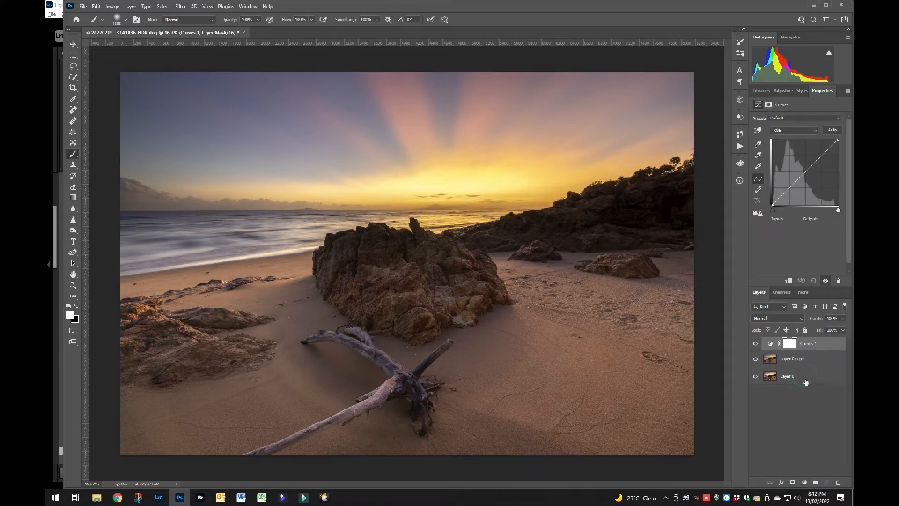
Apply the automatic correction to the Curves adjustment and open its Auto Color Correction Options.
left_click(832, 131)
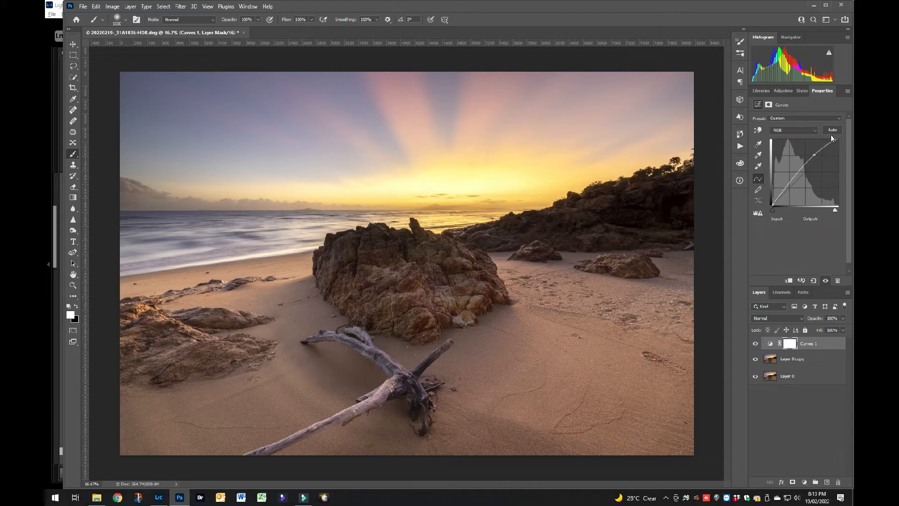
left_click(832, 131, "alt")
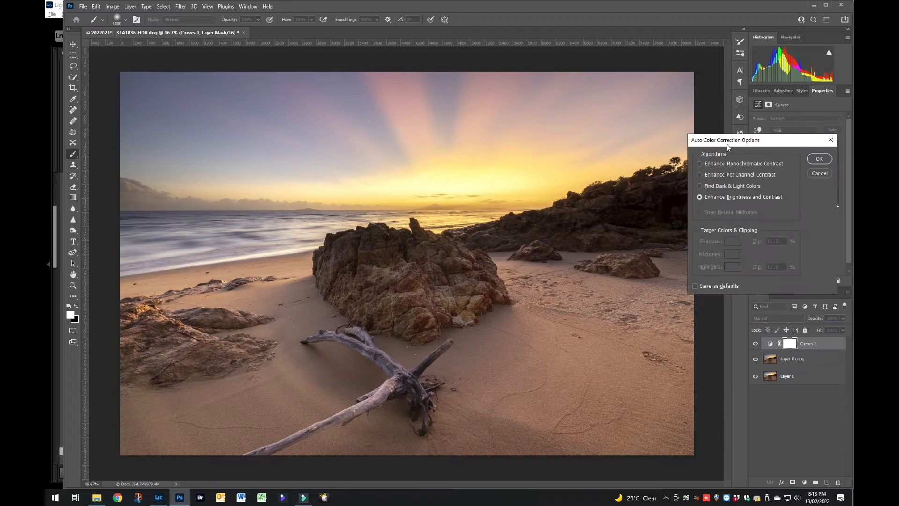
Compare the four auto color correction algorithms on the photo, ending on Enhance Monochromatic Contrast.
left_click(709, 165)
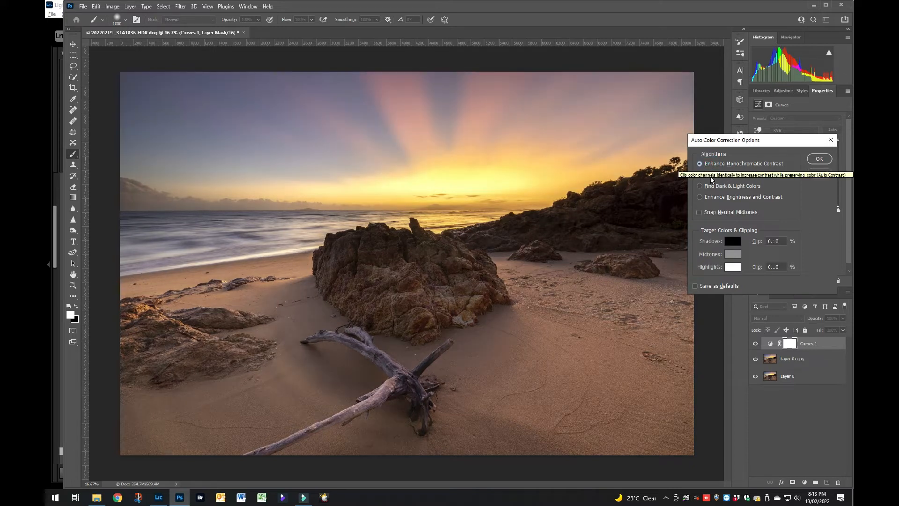
left_click(710, 177)
left_click(711, 187)
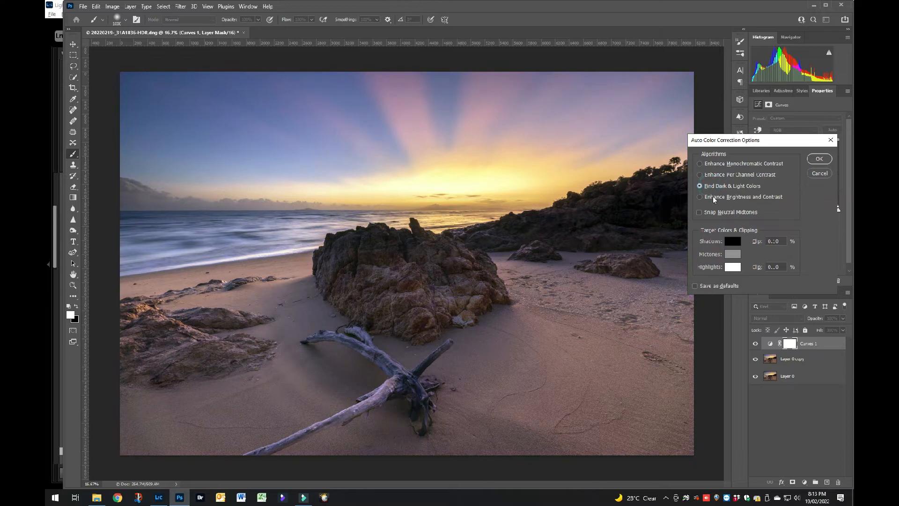
left_click(713, 198)
left_click(715, 163)
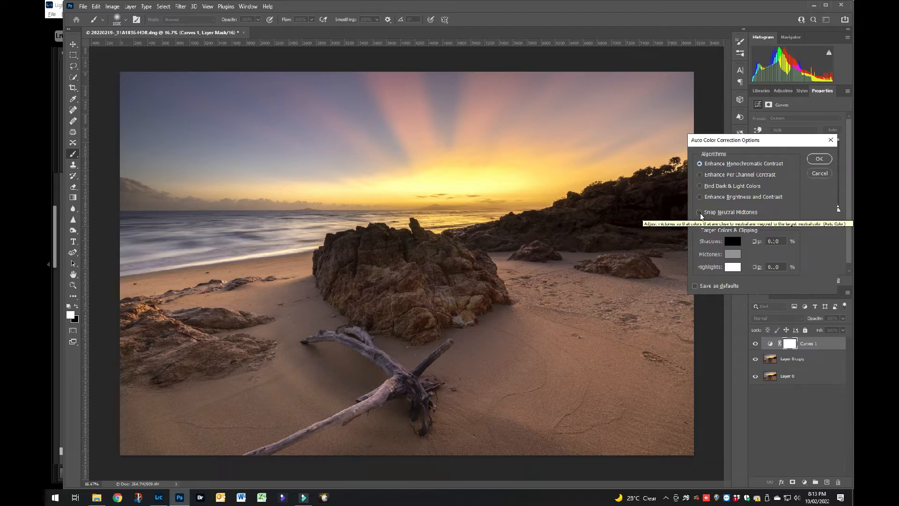
Try Snap Neutral Midtones with the monochromatic, per channel and dark and light algorithms to compare their color casts.
left_click(699, 213)
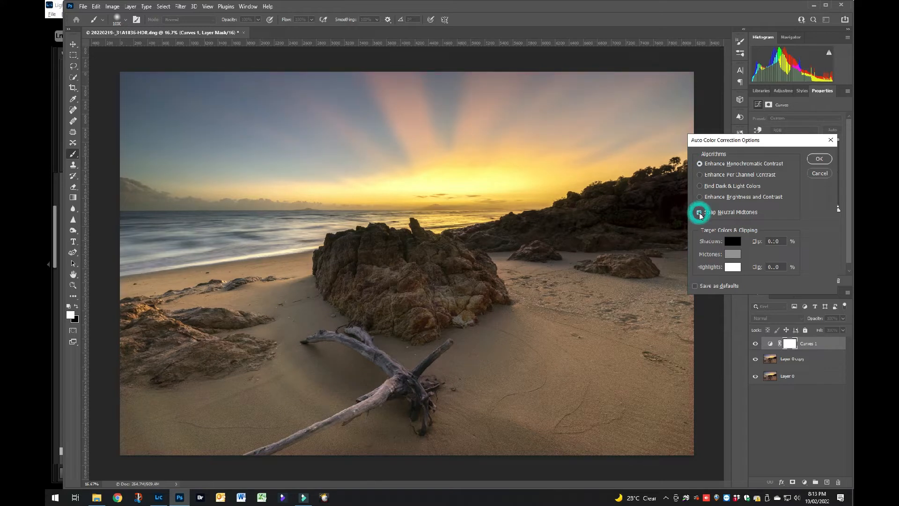
left_click(700, 174)
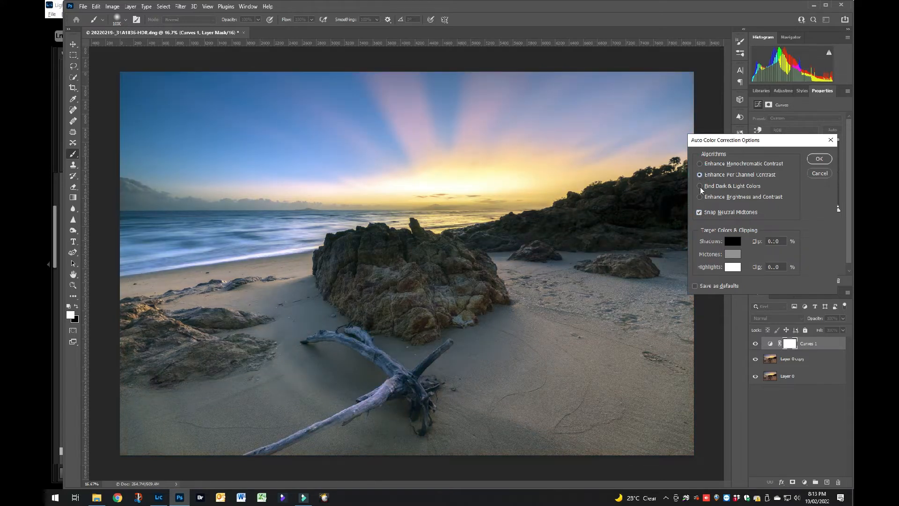
left_click(701, 186)
left_click(701, 175)
left_click(700, 164)
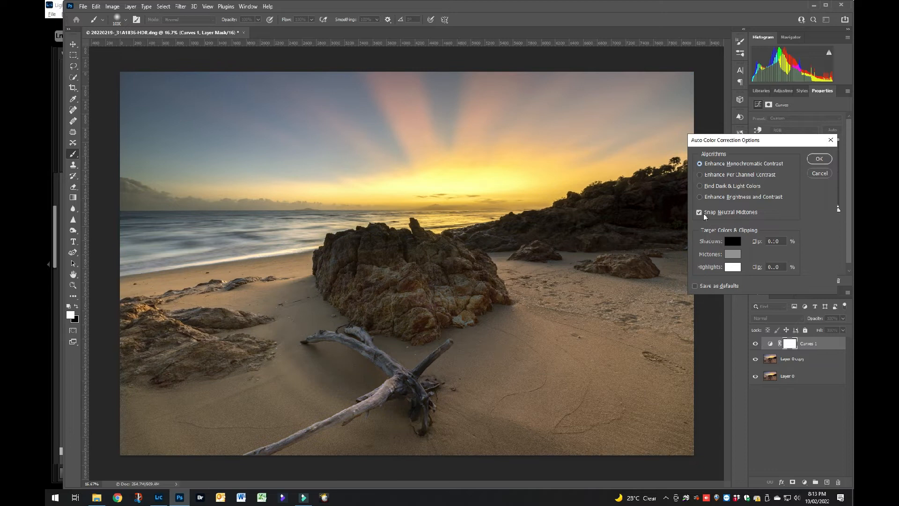
left_click(699, 175)
left_click(700, 186)
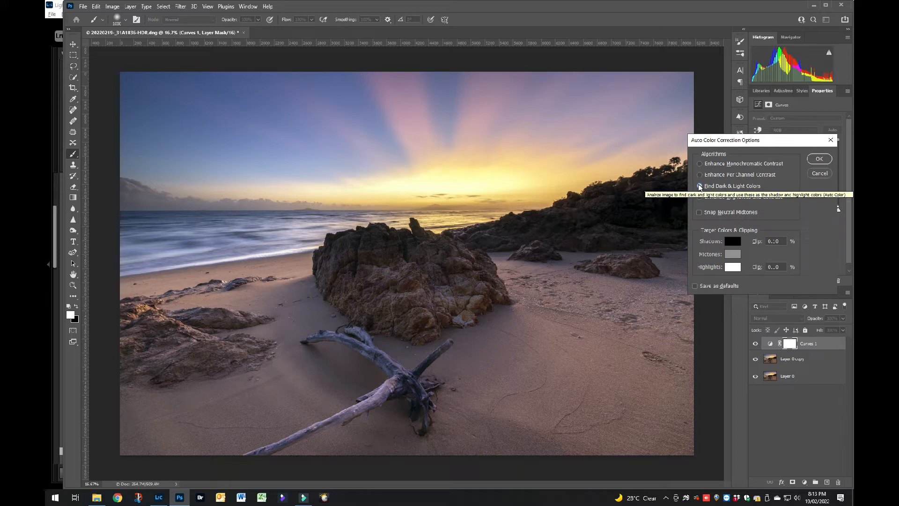
left_click(699, 213)
left_click(700, 214)
left_click(700, 164)
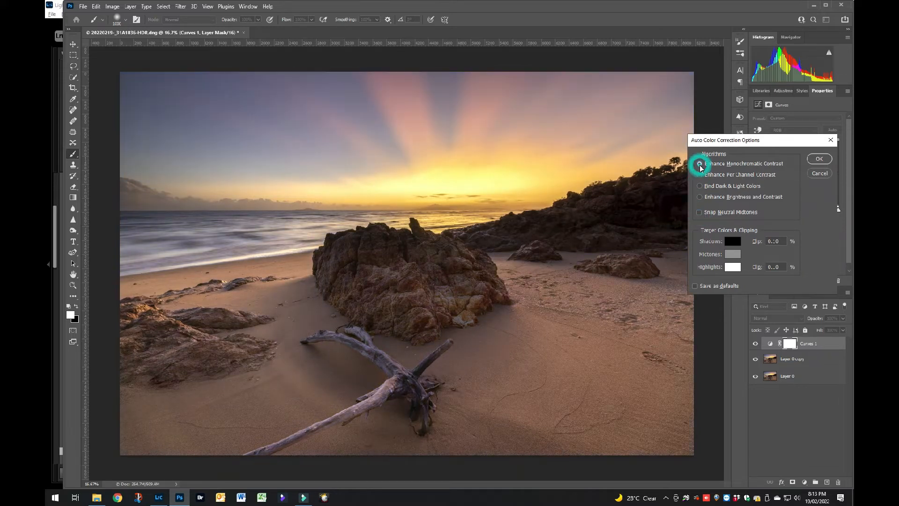
Apply the Find Dark & Light Colors algorithm to the Curves adjustment with Snap Neutral Midtones off.
left_click(700, 174)
left_click(700, 185)
left_click(700, 213)
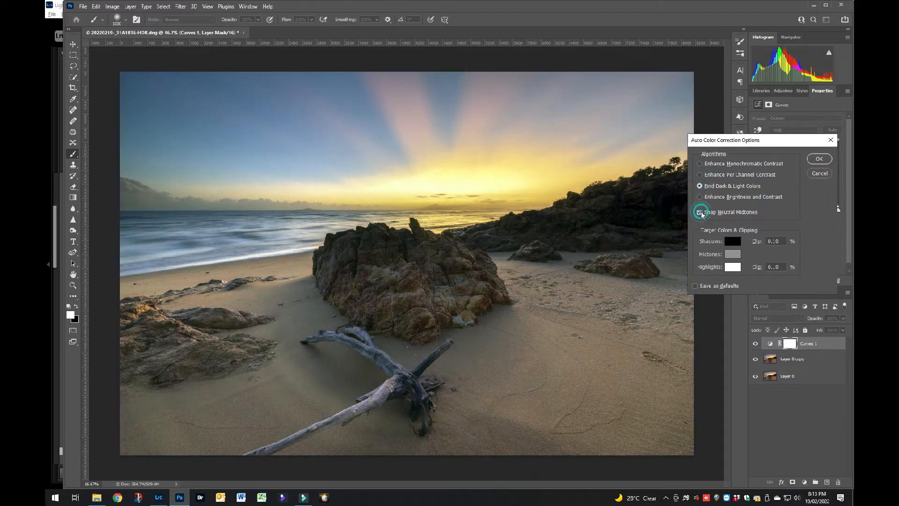
left_click(701, 212)
left_click(818, 159)
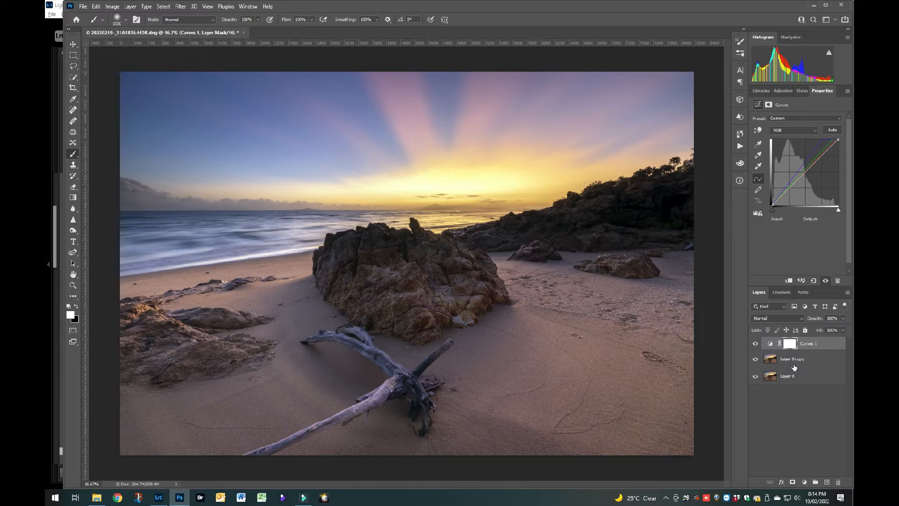
Stamp all visible layers into a new merged layer at the top of the stack.
key("ctrl+shift+alt+e")
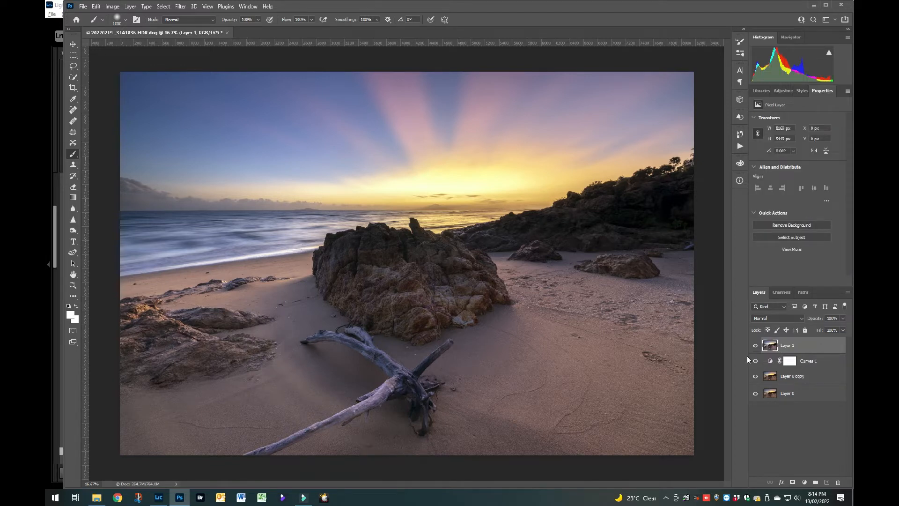
Start a crop with the Original Ratio and straighten the photo along the sea horizon.
left_click(73, 88)
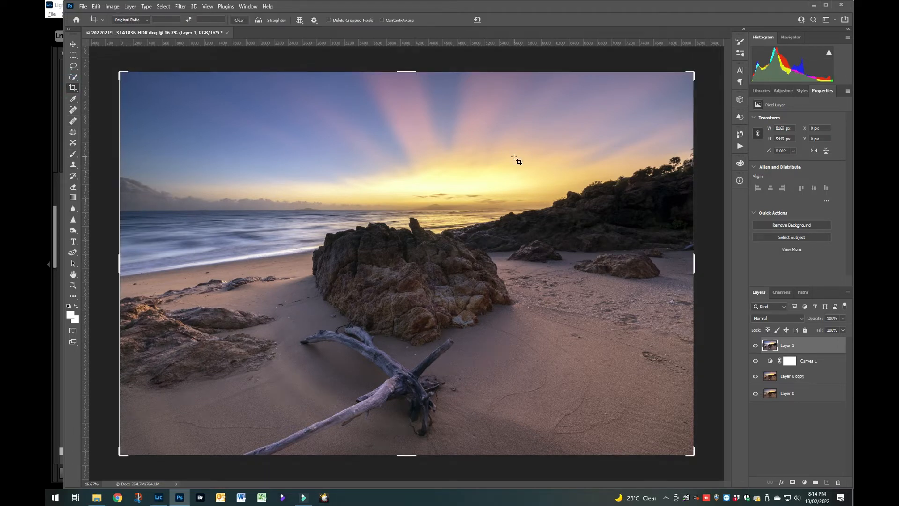
left_click(265, 26)
left_click(259, 20)
left_click(148, 213)
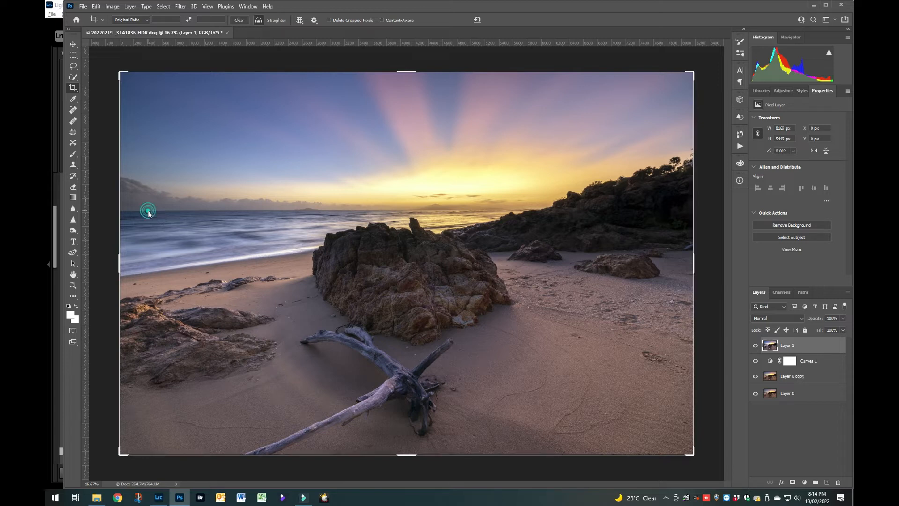
left_click_drag(224, 199, 413, 209)
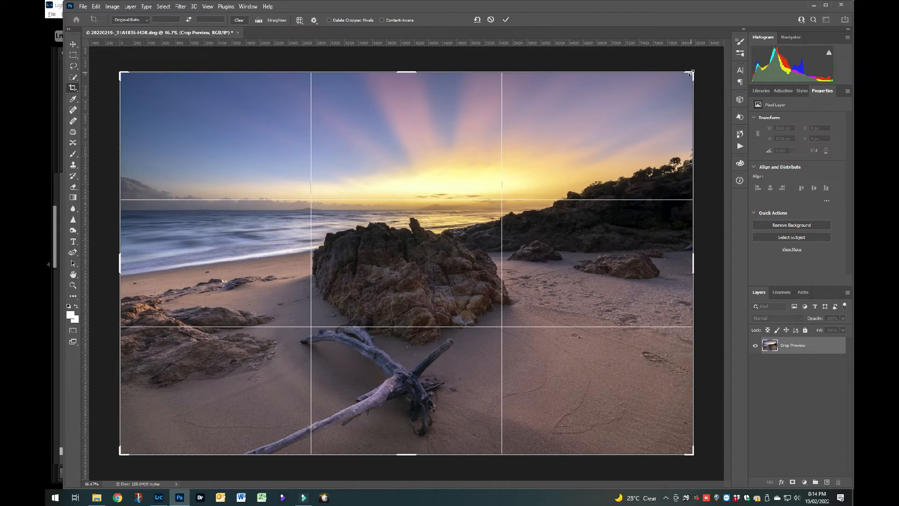
Tighten the crop slightly inward on all sides, centre it on the scene and apply it.
left_click_drag(690, 74, 684, 78)
left_click_drag(628, 124, 622, 126)
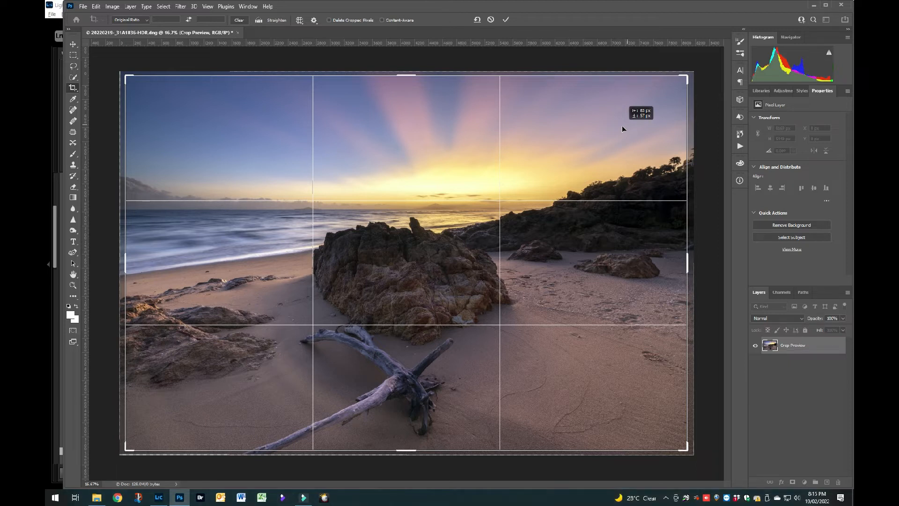
left_click_drag(622, 125, 622, 126)
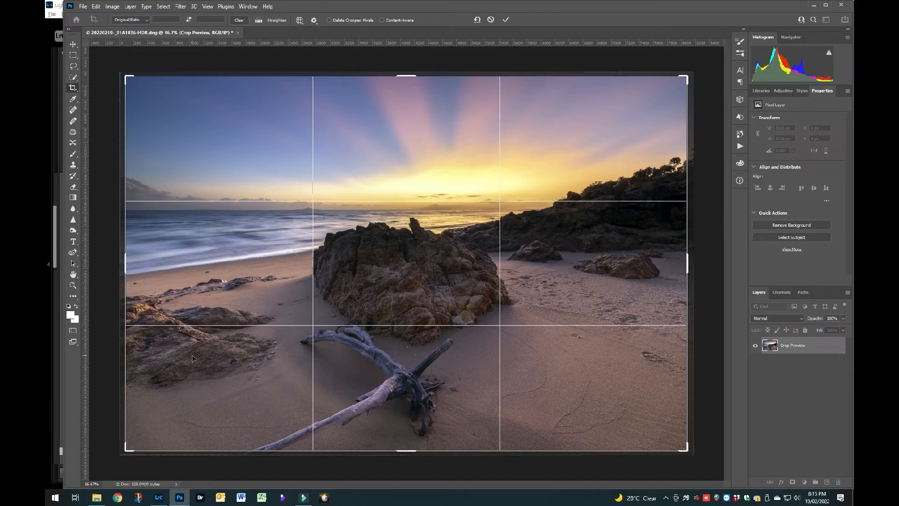
left_click(506, 21)
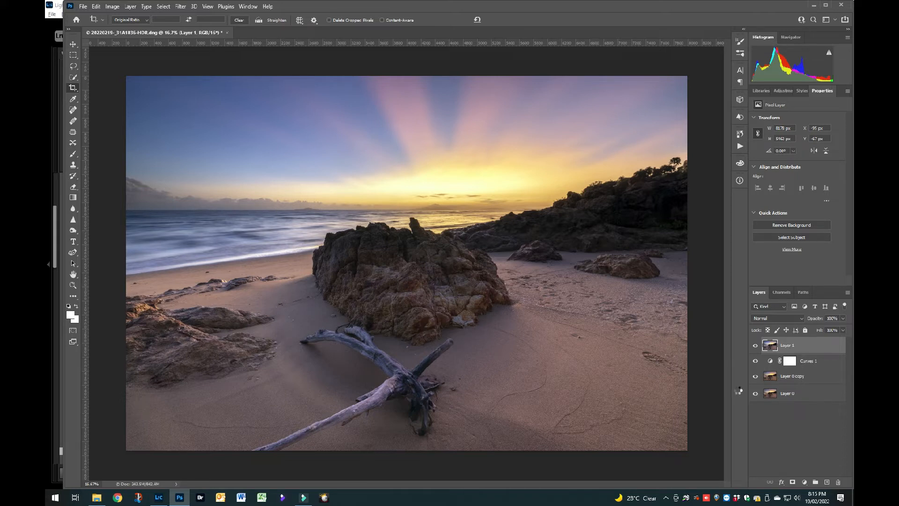
Stamp all visible layers into a new top layer and select a rectangular patch of clean sand to the right of the large rock.
key("ctrl+alt+shift+e")
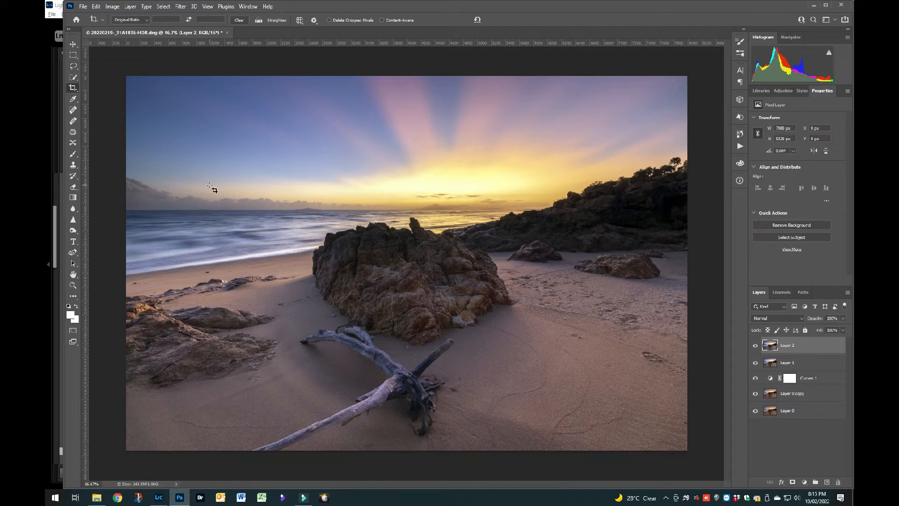
left_click(73, 55)
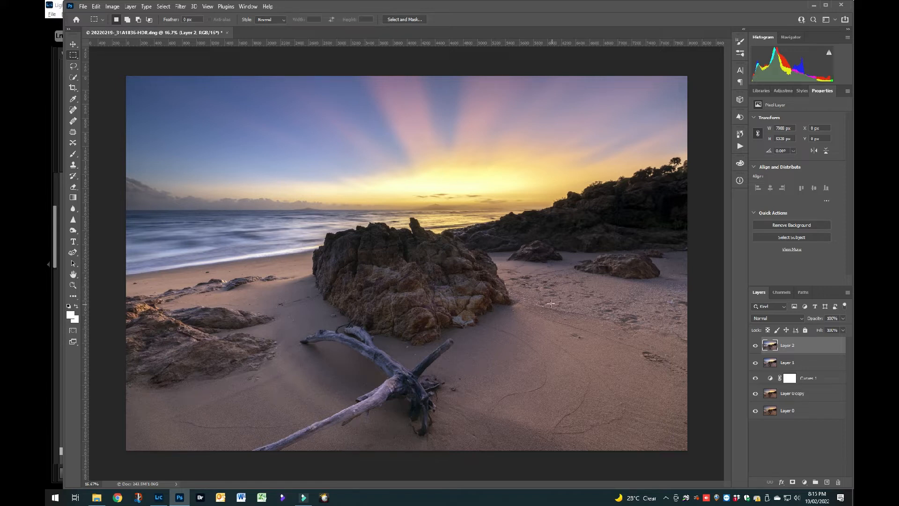
left_click_drag(550, 302, 636, 382)
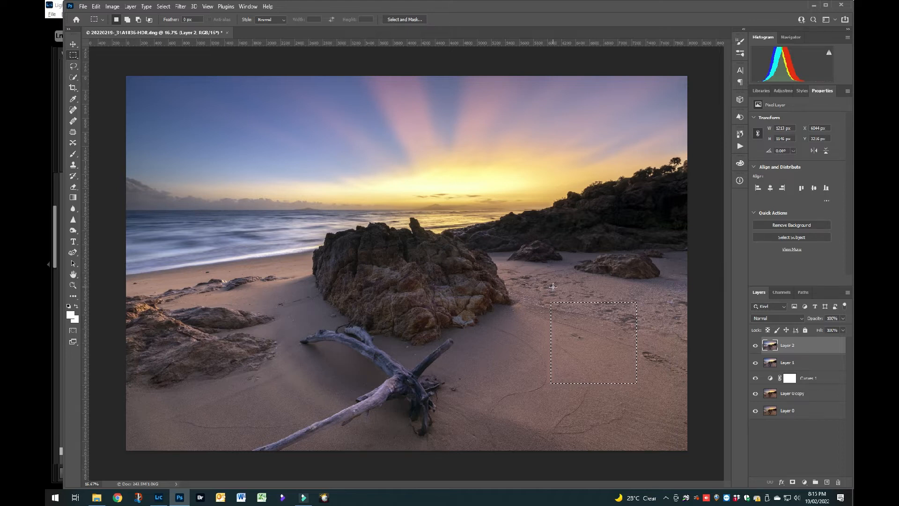
Transform the selected sand patch, moving it over the dark marks near the photo's right edge and rotating it slightly clockwise.
key("ctrl+t")
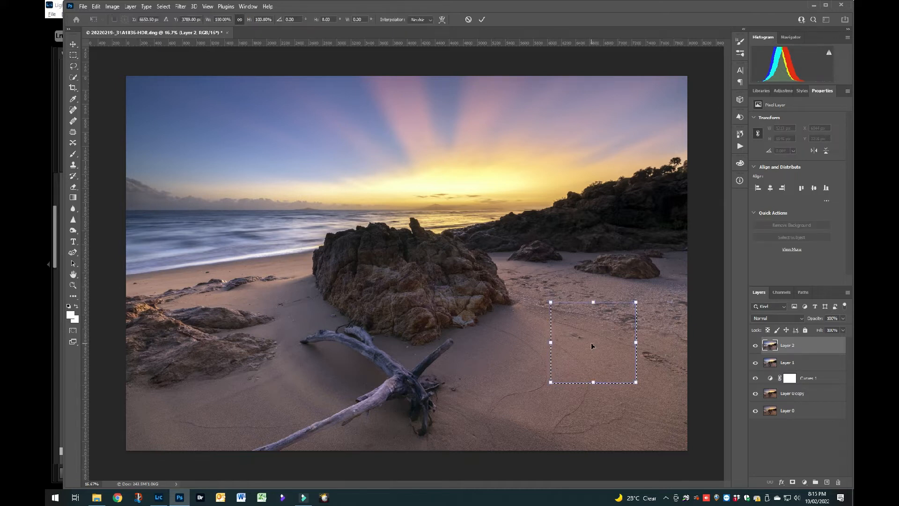
left_click_drag(594, 346, 638, 362)
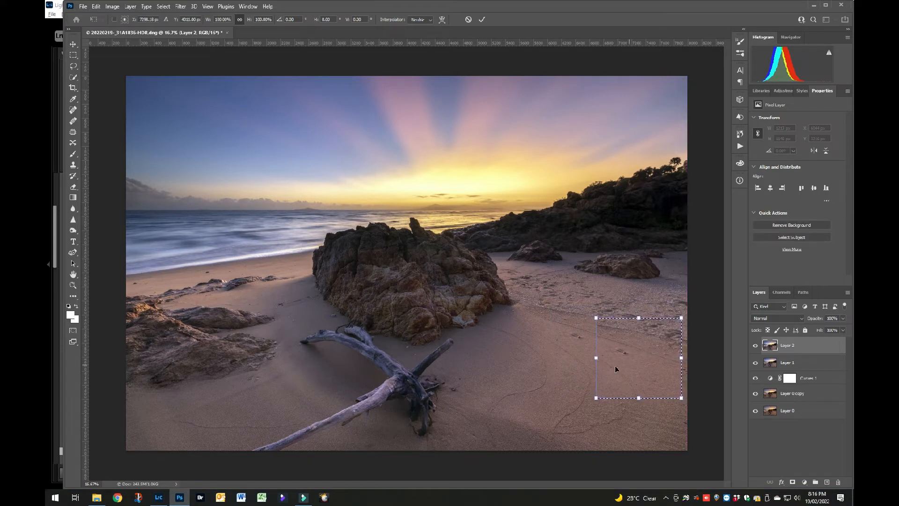
left_click(590, 359)
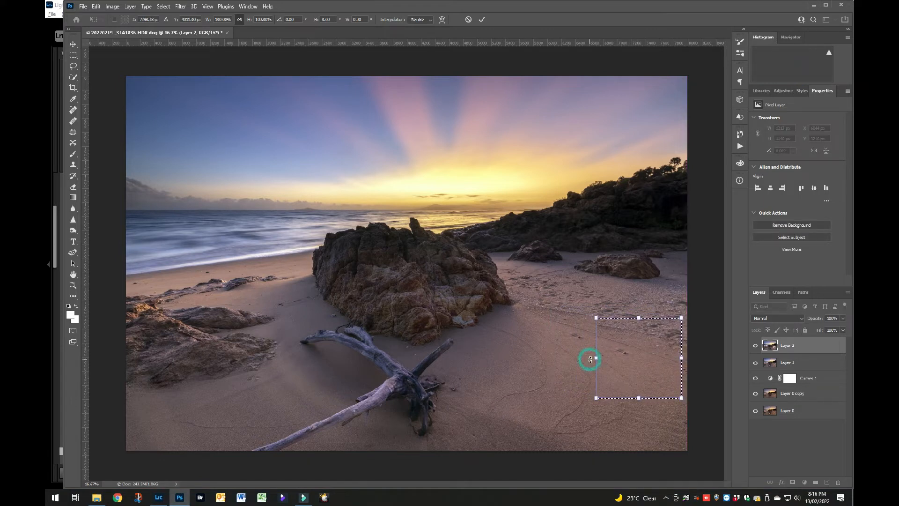
left_click_drag(590, 358, 611, 365)
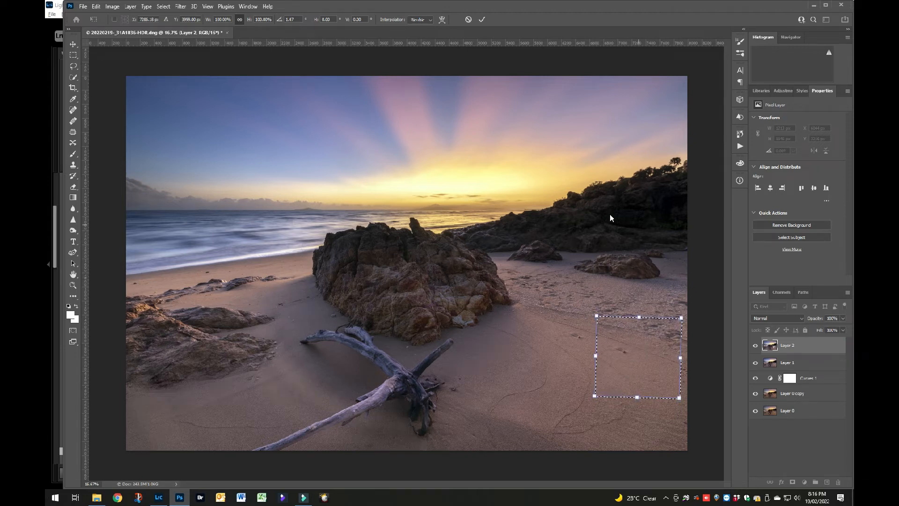
left_click(482, 19)
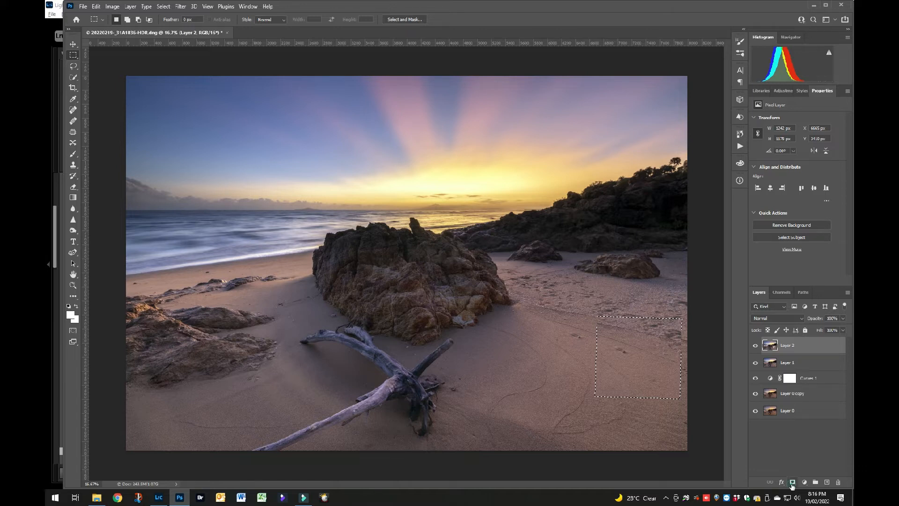
Mask the top layer to the patch selection and paint the mask black over the patch to hide it.
left_click(793, 483)
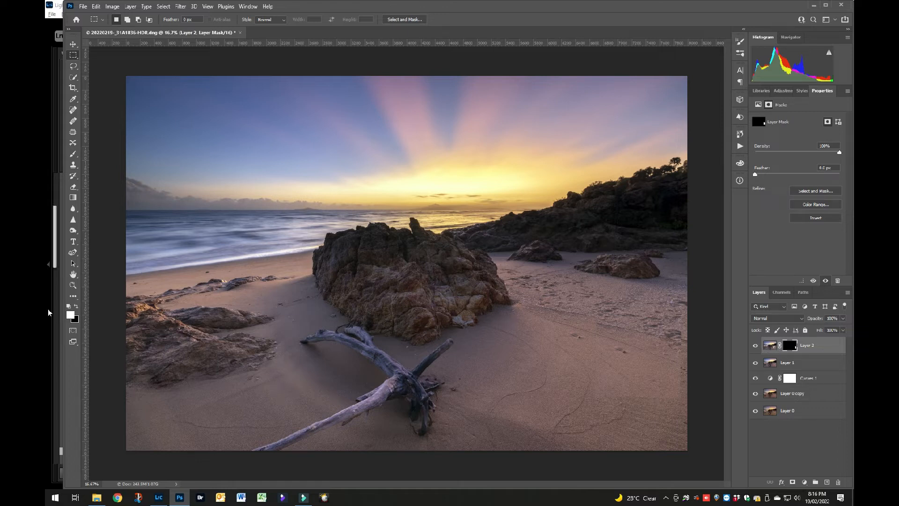
left_click(73, 153)
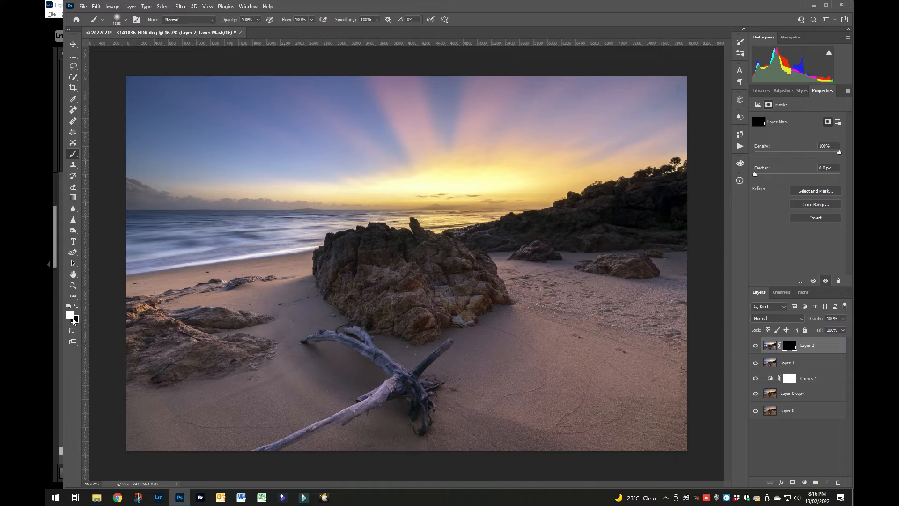
key("x")
mouse_move(603, 326)
left_mouse_down()
mouse_move(693, 330)
mouse_move(671, 329)
mouse_move(697, 346)
mouse_move(586, 351)
mouse_move(681, 365)
mouse_move(672, 378)
mouse_move(568, 379)
mouse_move(661, 394)
mouse_move(576, 393)
mouse_move(700, 399)
mouse_move(592, 395)
mouse_move(674, 374)
mouse_move(663, 359)
left_mouse_up()
mouse_move(546, 329)
left_mouse_down()
mouse_move(704, 338)
mouse_move(567, 321)
left_mouse_up()
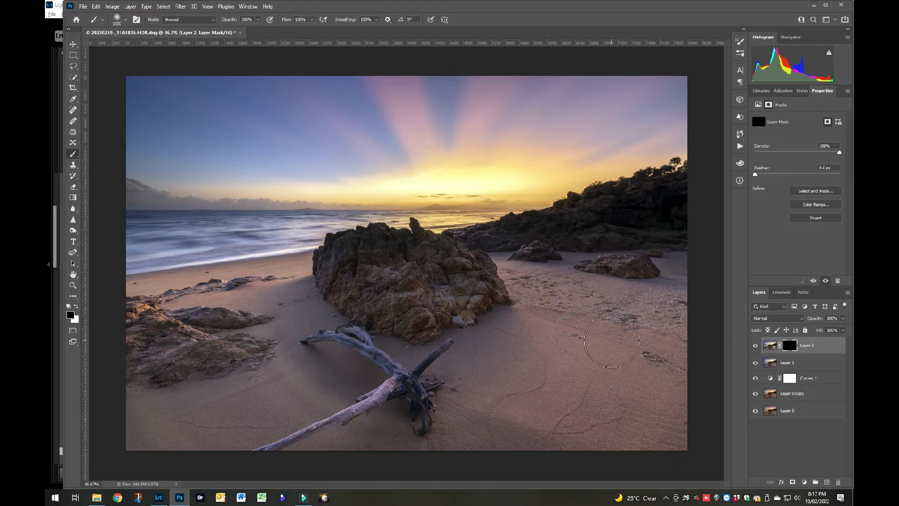
Paint the mask white with a 500 px brush to reveal the sand patch over the dark marks near the photo's right edge.
key("bracketleft")
key("bracketleft")
key("bracketleft")
key("bracketleft")
key("bracketleft")
key("x")
left_click(639, 351)
left_click(650, 357)
left_click(669, 366)
left_click(635, 352)
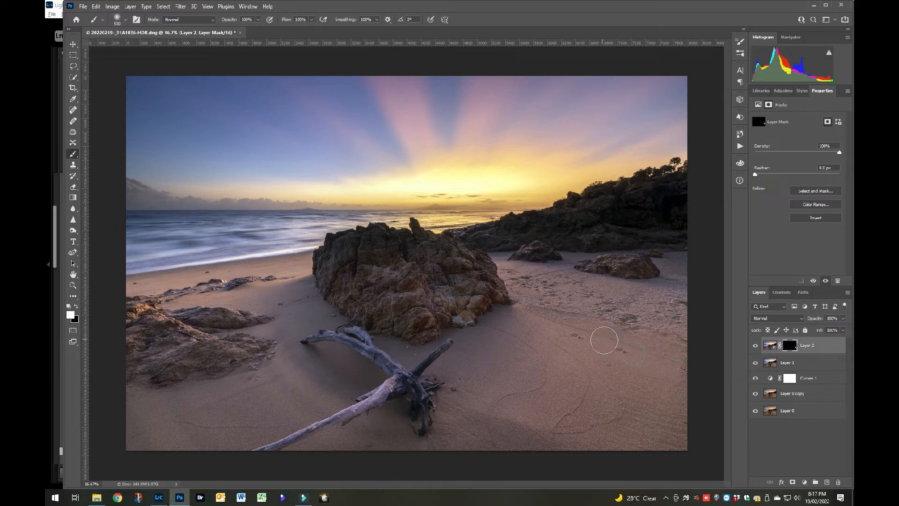
left_click(632, 332)
left_click(678, 346)
Paint the mask black around the sand patch's borders to blend it with the surrounding beach.
key("x")
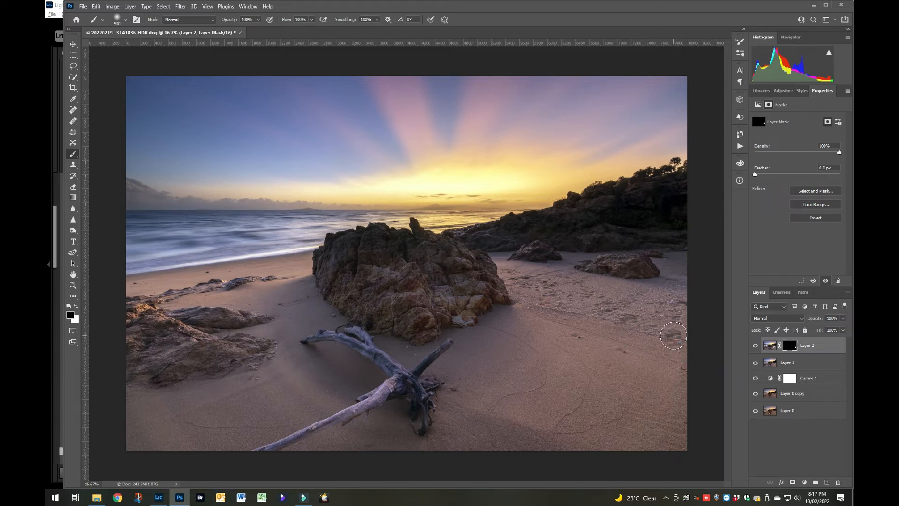
left_click(668, 333)
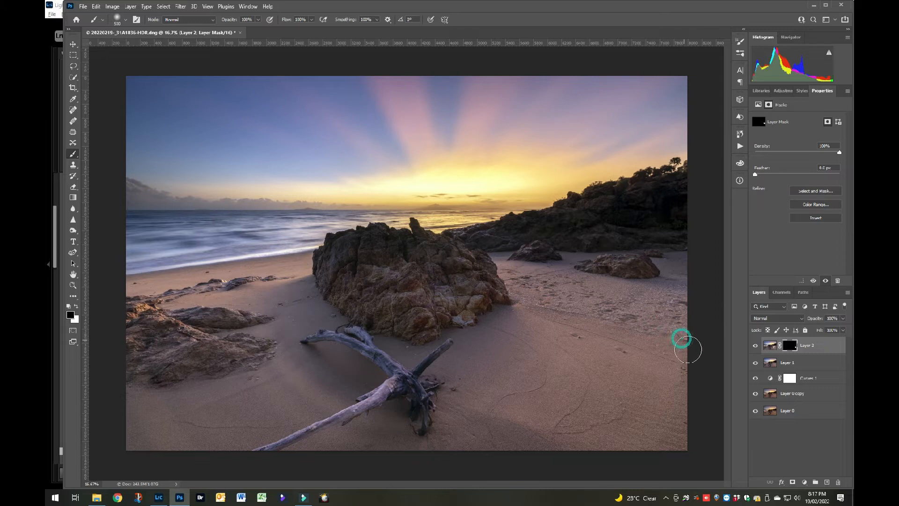
left_click(686, 382)
left_click(694, 371)
left_click(616, 358)
left_click(618, 362)
left_click(676, 381)
Inspect the patch blend up close, touch up its mask in black near the right edge and stamp all visible layers into a new layer.
key("z")
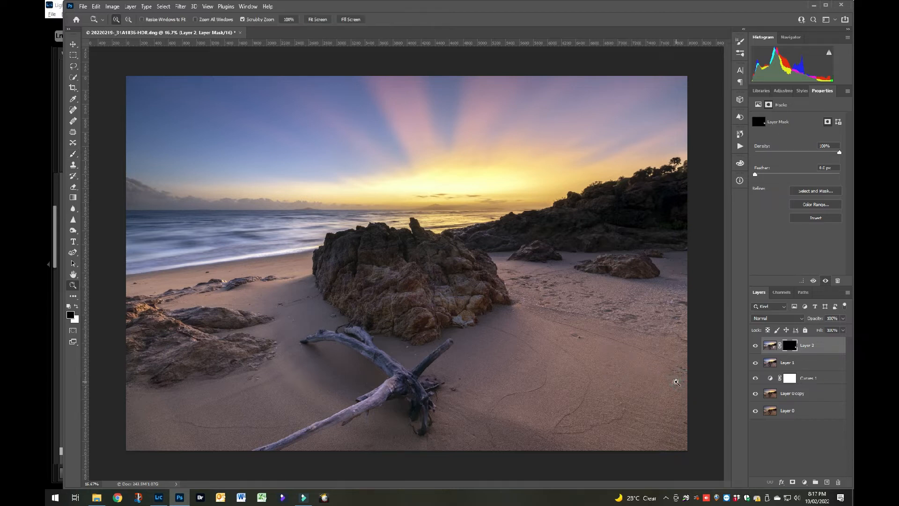
left_click(676, 380)
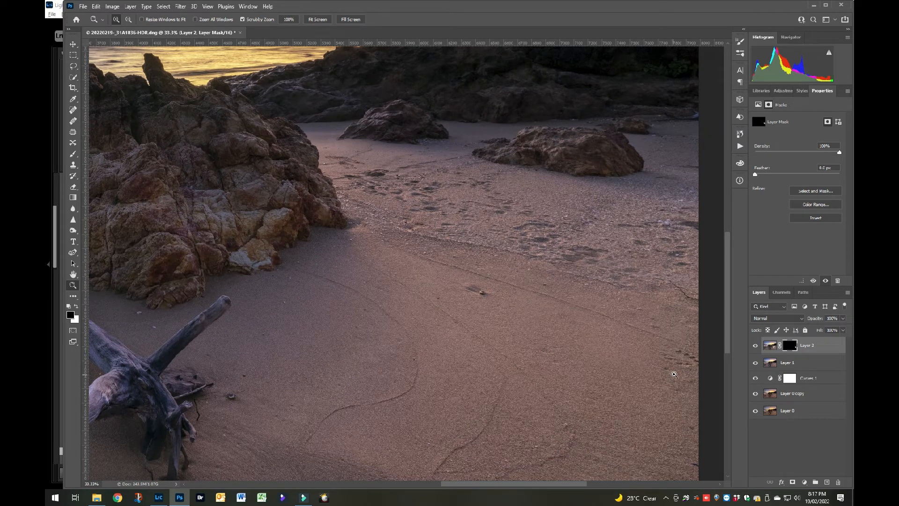
left_click(668, 377)
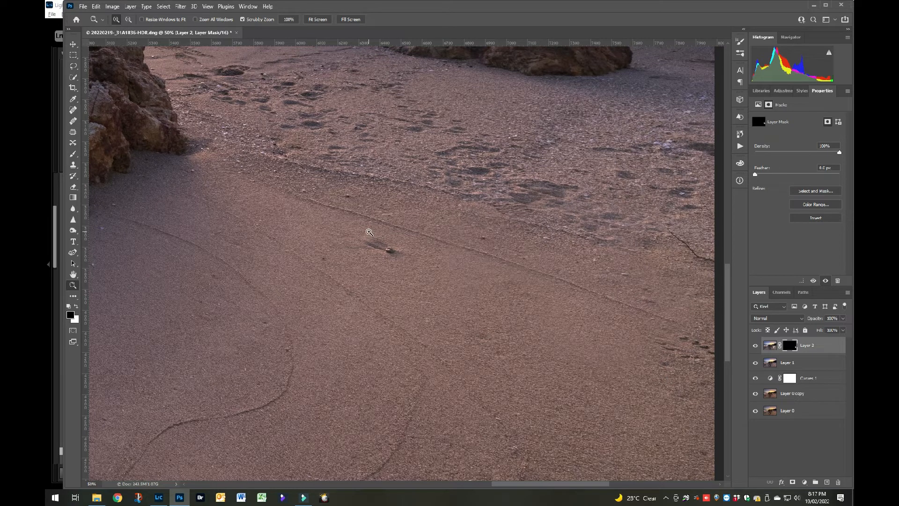
key("ctrl+minus")
key("ctrl+minus")
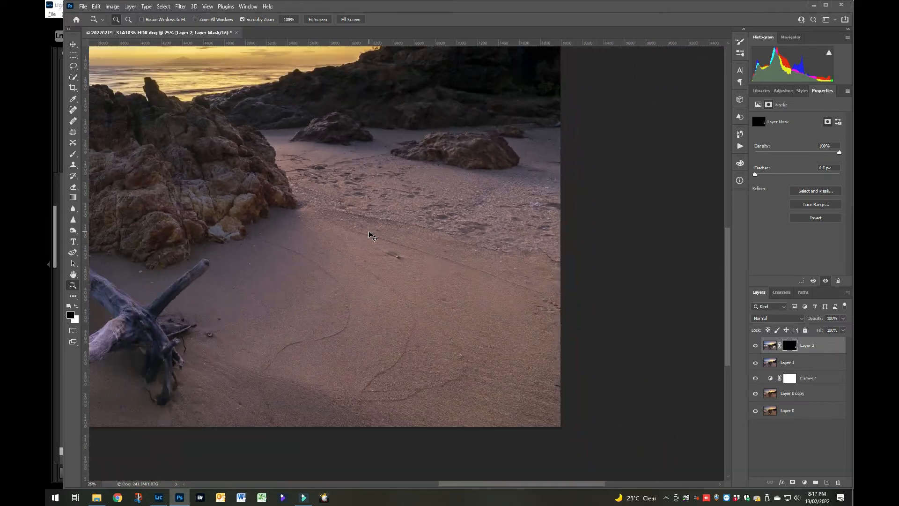
key("ctrl+minus")
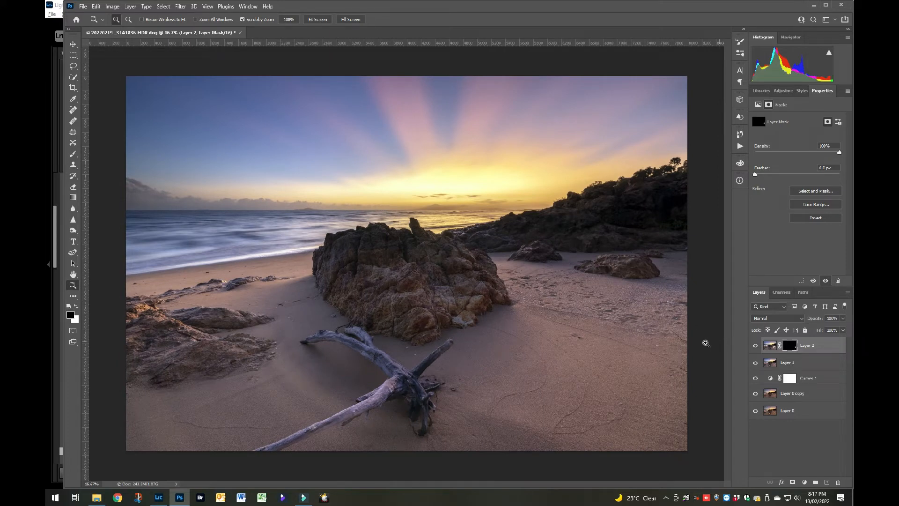
left_click(73, 154)
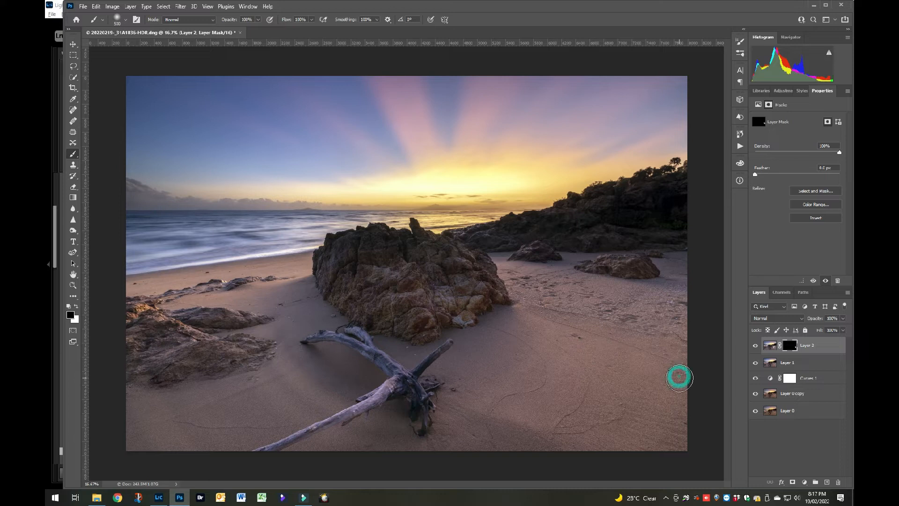
key("x")
key("x")
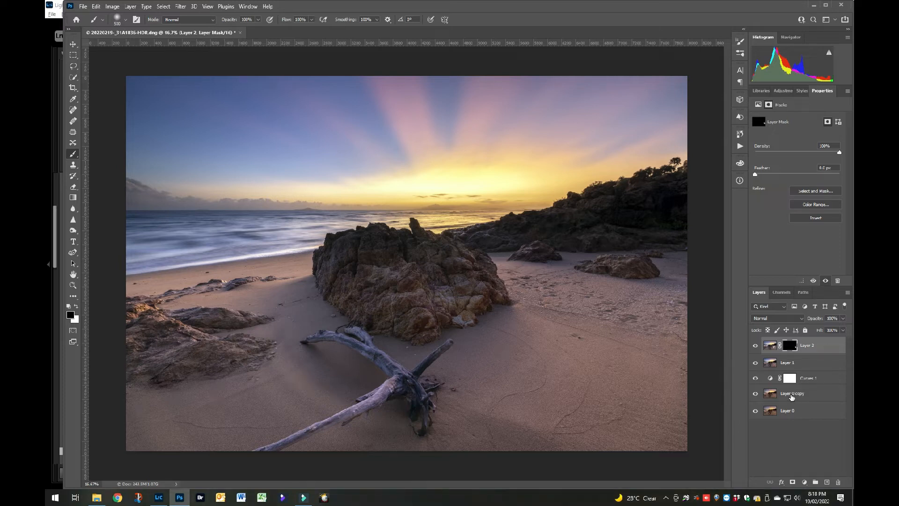
key("ctrl+shift+alt+e")
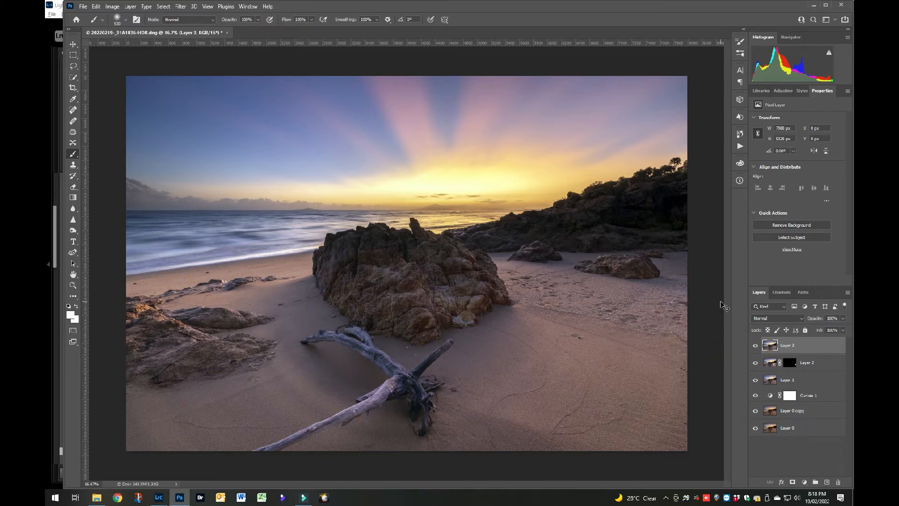
Remove the small shell and the leftover dark marks from the smooth sand with the content-aware Spot Healing Brush.
key("ctrl+plus")
key("ctrl+plus")
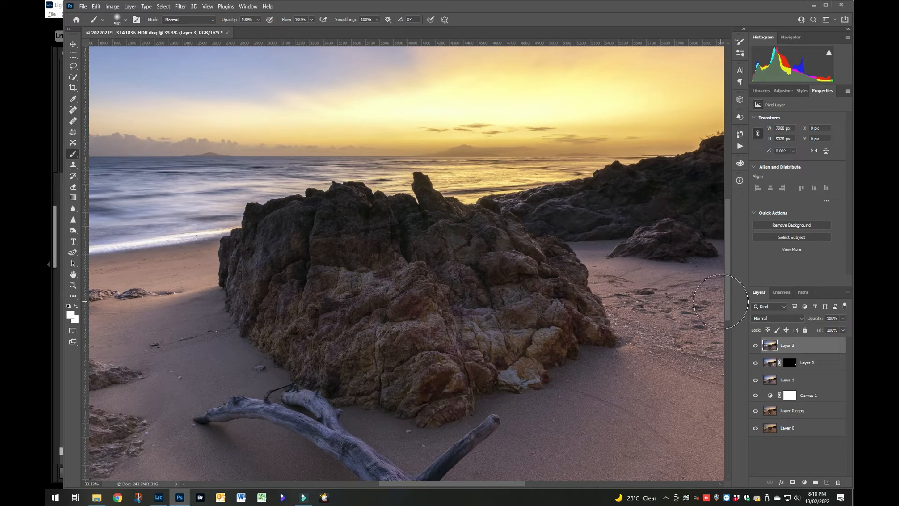
mouse_move(564, 322)
left_mouse_down()
mouse_move(401, 274)
mouse_move(263, 249)
mouse_move(257, 262)
left_mouse_up()
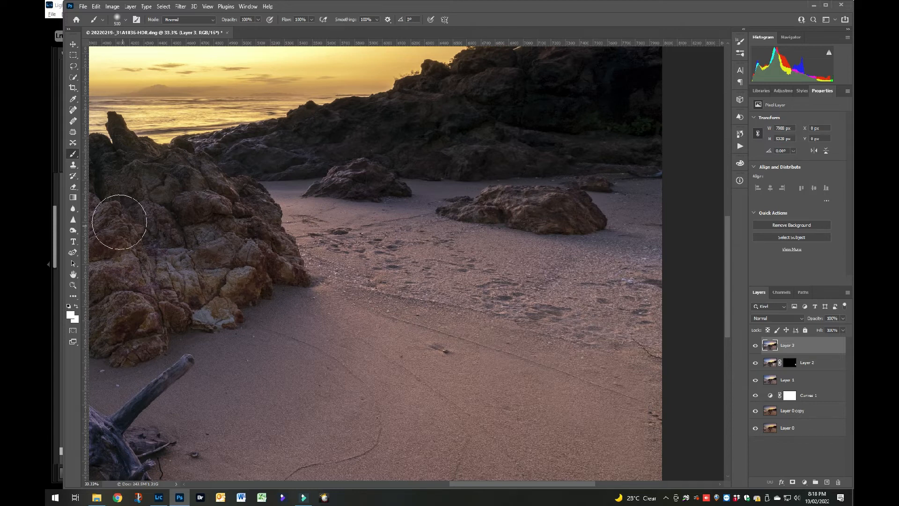
left_click(73, 110)
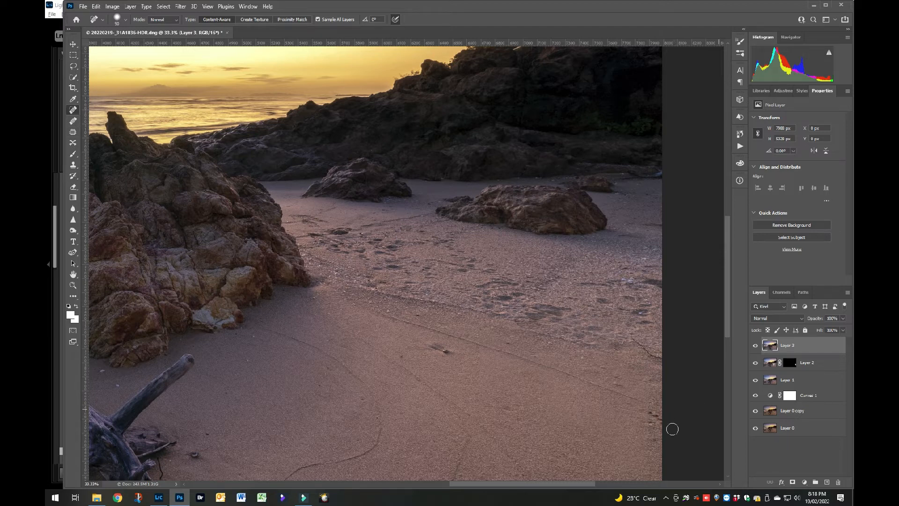
left_click(649, 412)
left_click(654, 418)
left_click(442, 351)
left_click(400, 356)
left_click(506, 408)
left_click(653, 424)
left_click(654, 439)
left_click(640, 413)
left_click(650, 422)
left_click(652, 425)
Heal the distracting marks in the rough sand below the smaller rock and stamp all visible layers into a new layer.
left_click(598, 297)
left_click(603, 284)
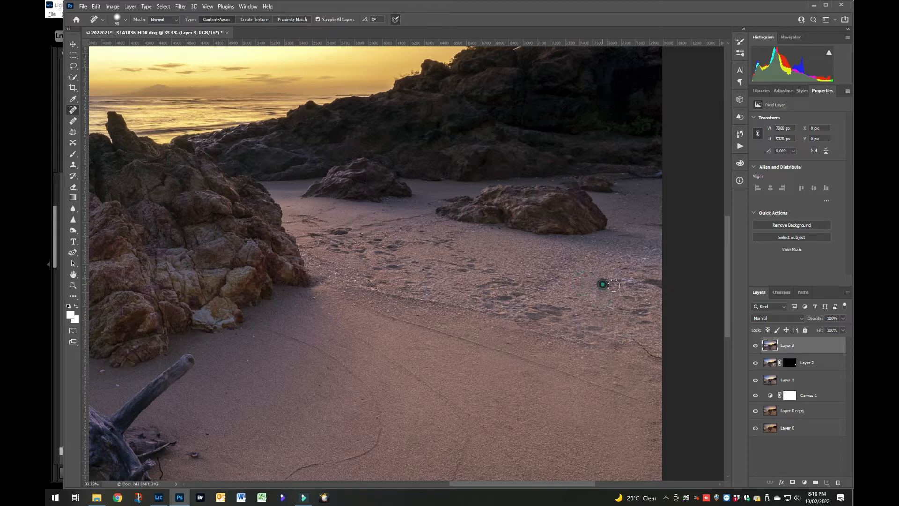
left_click(594, 276)
left_click(597, 284)
left_click(623, 282)
left_click(620, 307)
left_click(624, 297)
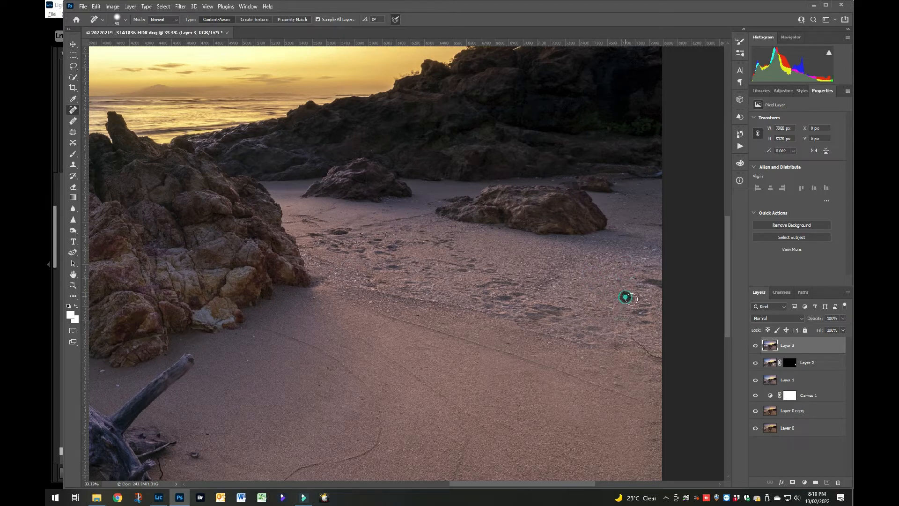
left_click(616, 281)
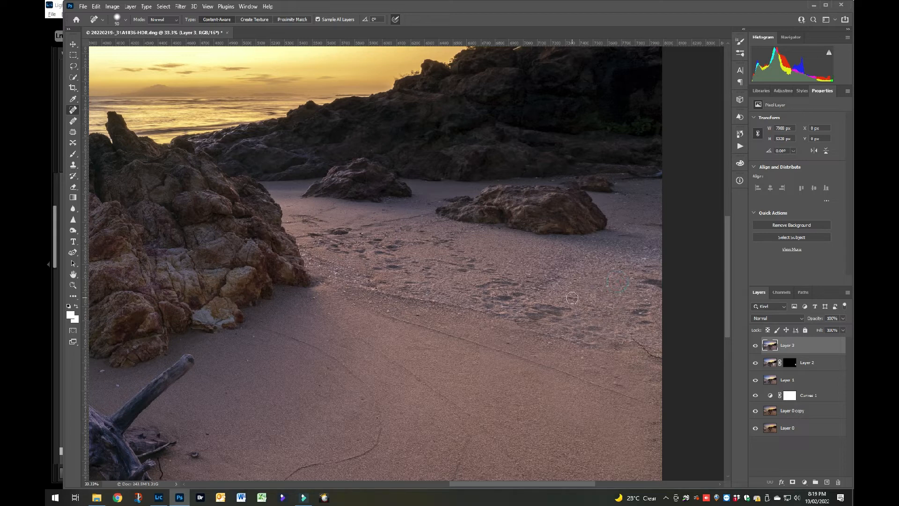
left_click(589, 308)
left_click(608, 308)
left_click(634, 285)
left_click(628, 323)
left_click(597, 313)
left_click(598, 309)
left_click(607, 312)
key("ctrl+shift+alt+e")
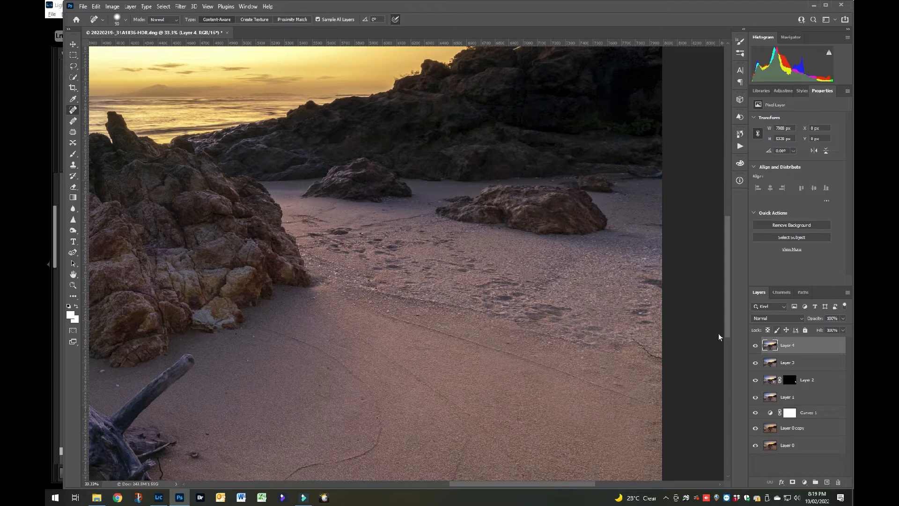
Select a patch of rough sand about 604 px wide below the large rock and move it over the marks at the photo's right edge.
left_click(73, 54)
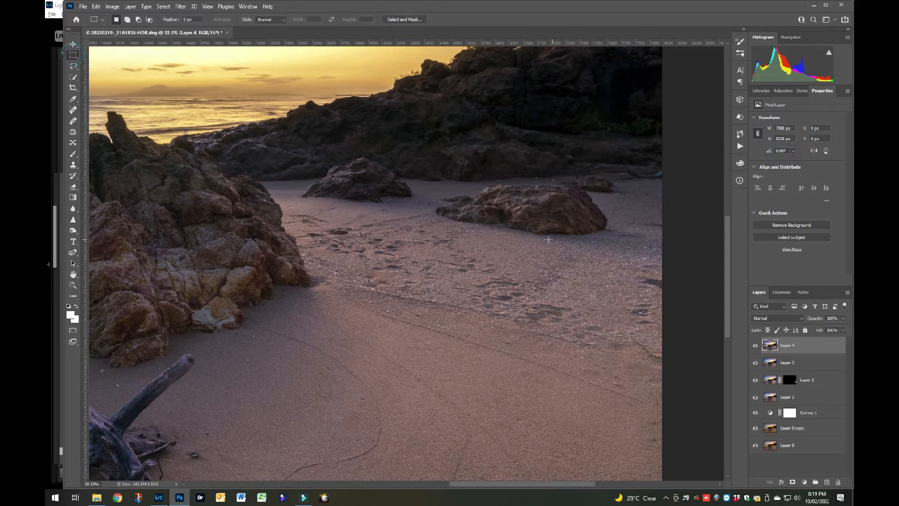
left_click_drag(546, 237, 631, 355)
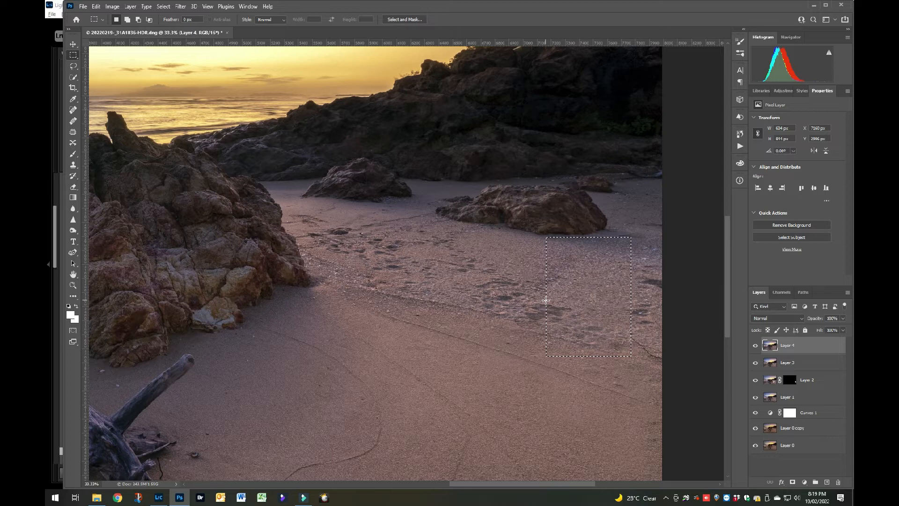
key("ctrl+t")
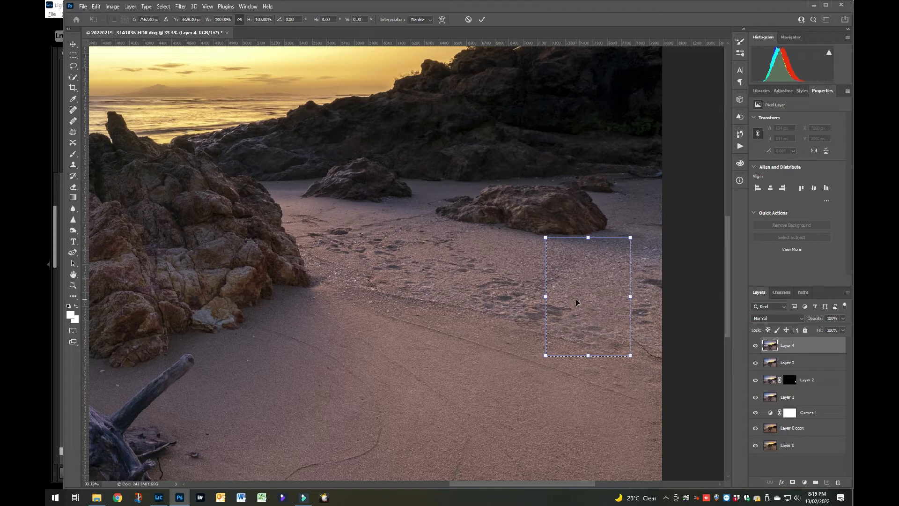
left_click_drag(576, 302, 607, 302)
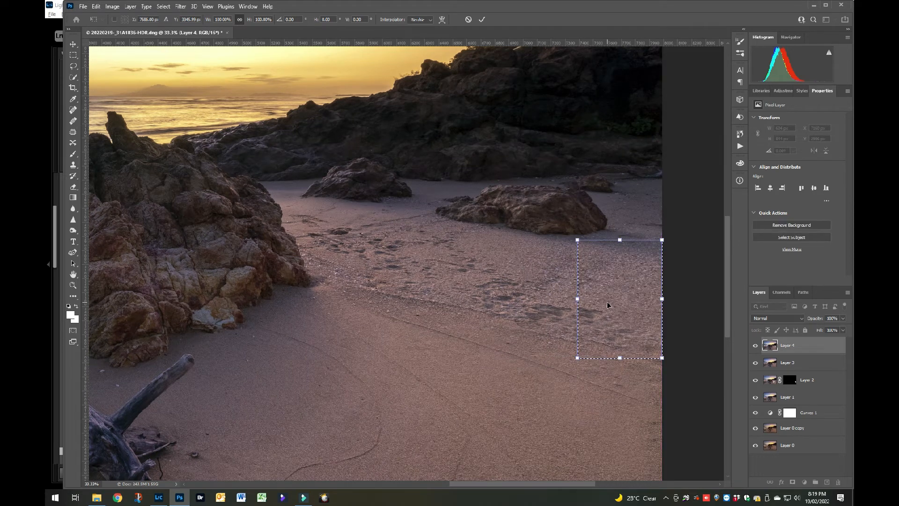
mouse_move(633, 285)
left_mouse_down()
mouse_move(634, 303)
mouse_move(633, 292)
left_mouse_up()
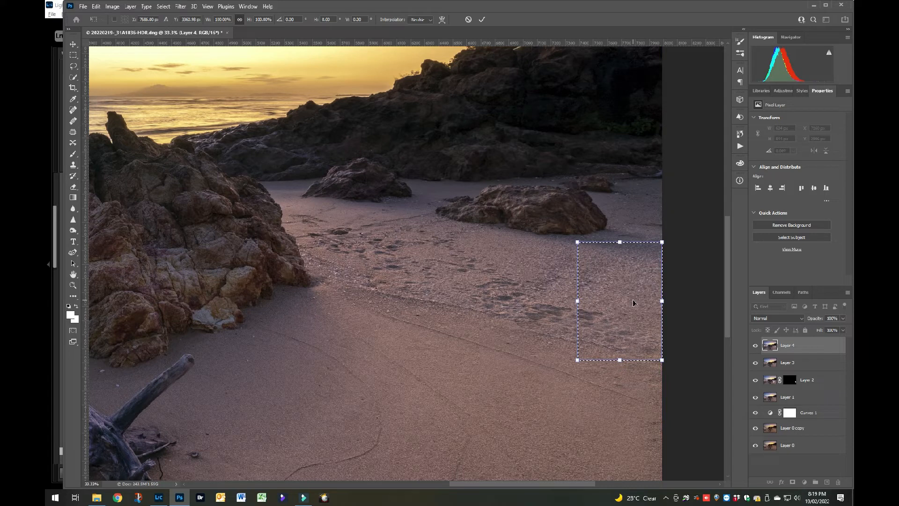
left_click(482, 20)
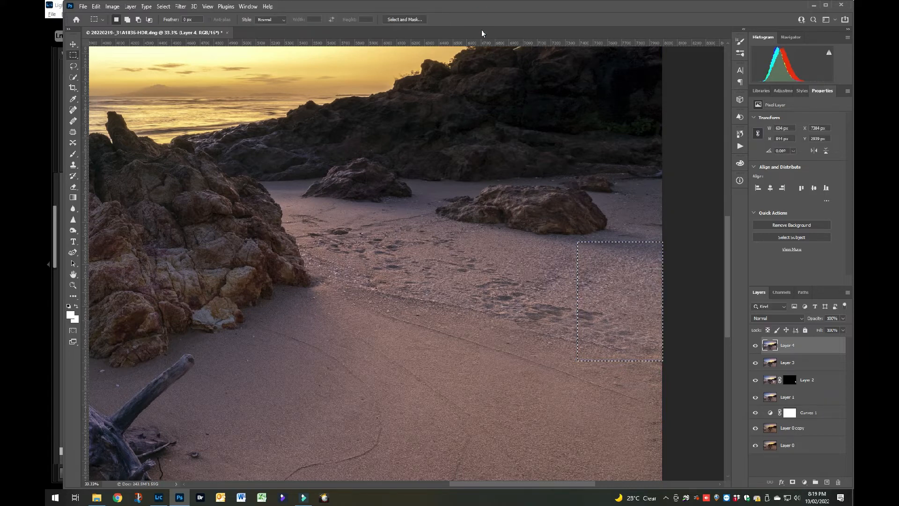
Mask the layer to the moved sand patch and paint the mask black around the patch's left and lower borders.
left_click(792, 483)
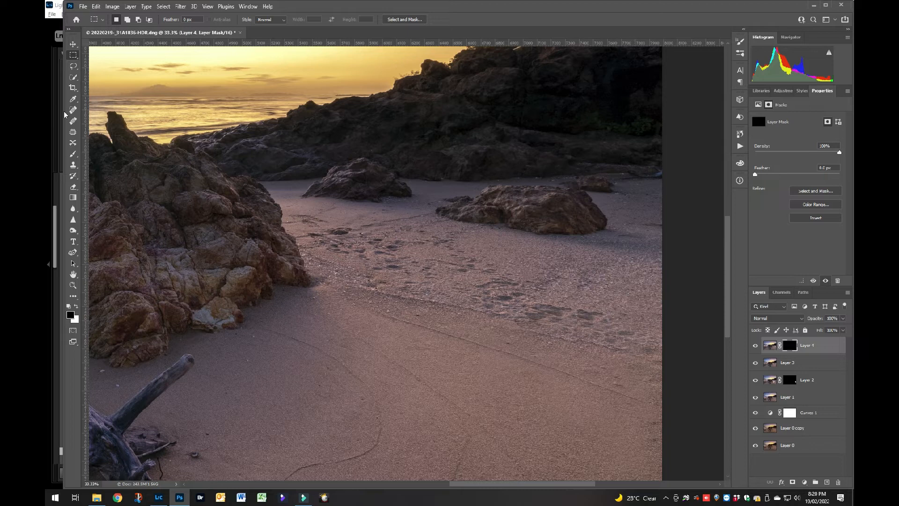
left_click(73, 159)
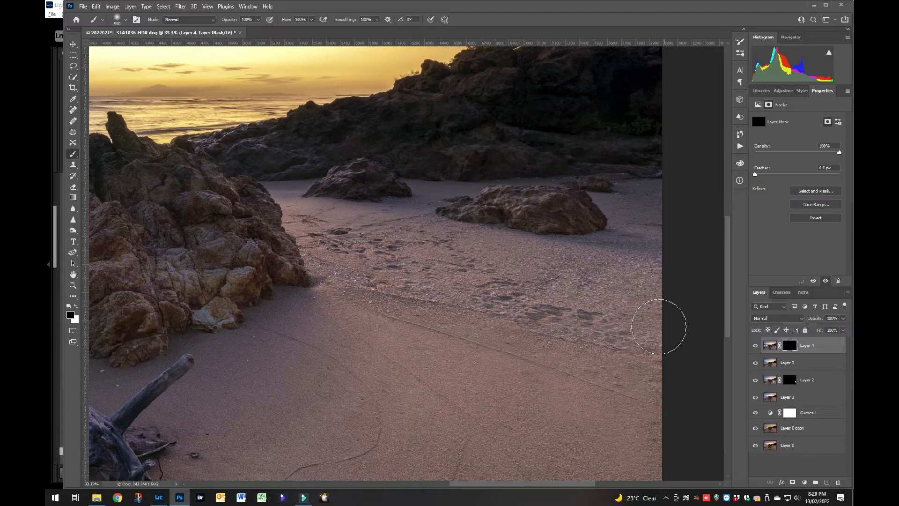
mouse_move(566, 243)
left_mouse_down()
mouse_move(695, 263)
mouse_move(652, 257)
mouse_move(615, 274)
mouse_move(534, 277)
left_mouse_up()
mouse_move(590, 281)
left_mouse_down()
mouse_move(686, 283)
mouse_move(540, 294)
mouse_move(662, 325)
mouse_move(549, 341)
left_mouse_up()
left_click_drag(548, 340, 699, 366)
left_click(640, 366)
mouse_move(611, 359)
left_mouse_down()
mouse_move(577, 355)
mouse_move(544, 328)
mouse_move(587, 263)
mouse_move(664, 254)
mouse_move(564, 278)
mouse_move(613, 357)
mouse_move(655, 373)
left_mouse_up()
Paint the mask white with a smaller brush over the dark marks at the right edge to cover them with the patch.
key("x")
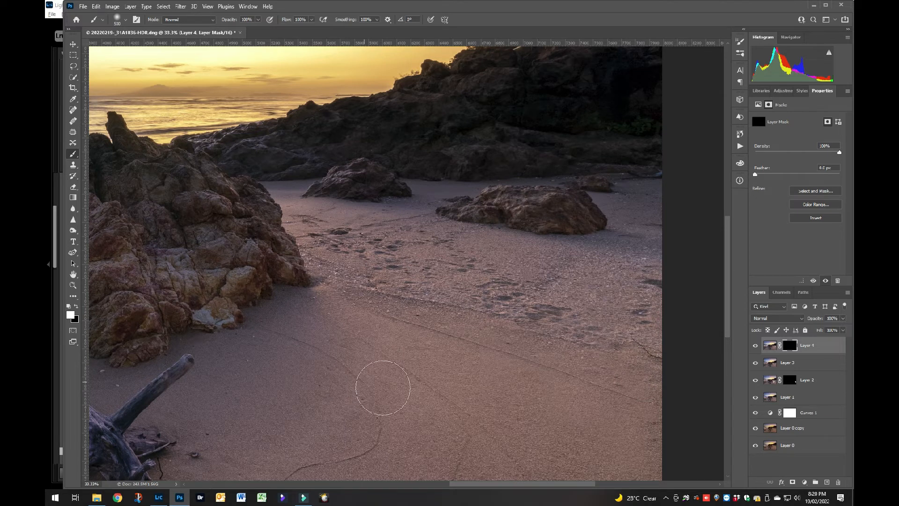
key("bracketleft")
key("bracketleft")
key("bracketleft")
left_click(641, 313)
mouse_move(645, 295)
left_mouse_down()
mouse_move(651, 272)
mouse_move(659, 283)
mouse_move(653, 316)
left_mouse_up()
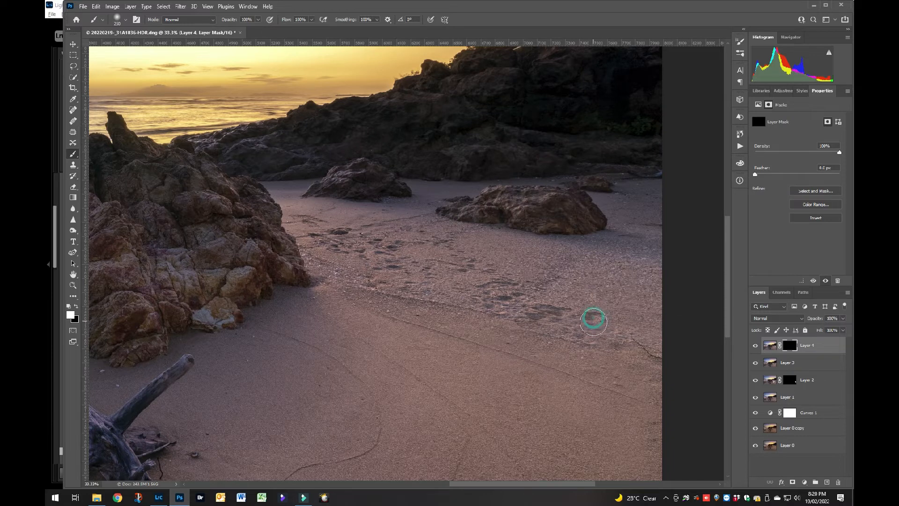
Touch up the patch mask in black over the duplicated footprints and in white near the right edge, and stamp all visible layers.
key("x")
left_click(599, 322)
left_click(580, 277)
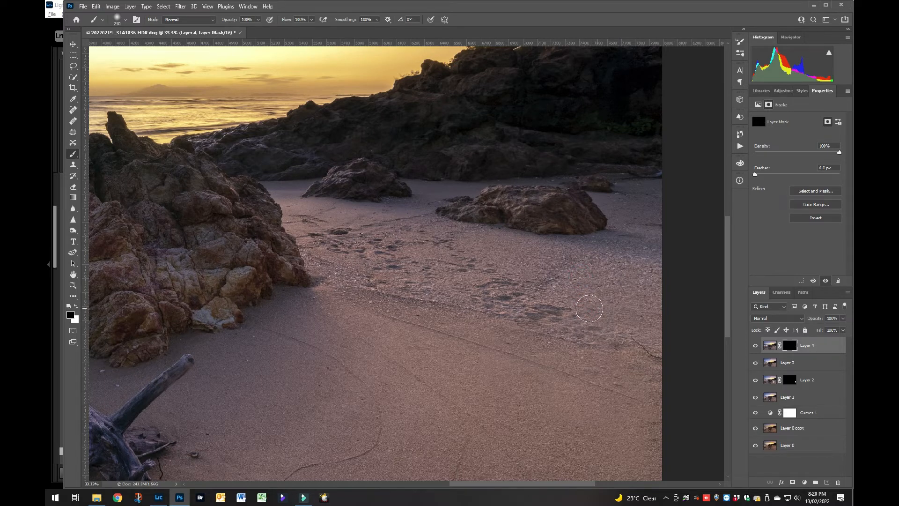
key("x")
left_click(633, 313)
key("ctrl+alt+shift+e")
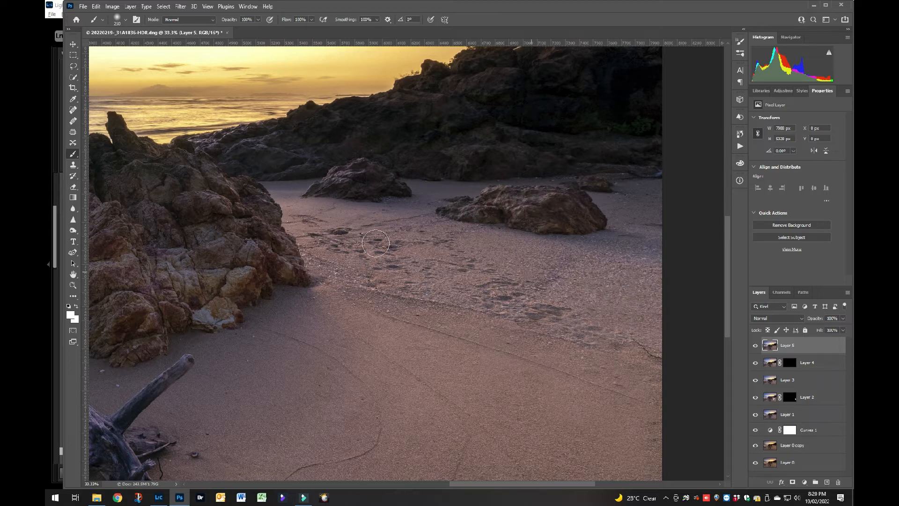
Select the clean sand below the large rock, about 945 px wide out to the right edge, and move it left over the footprints.
left_click(72, 56)
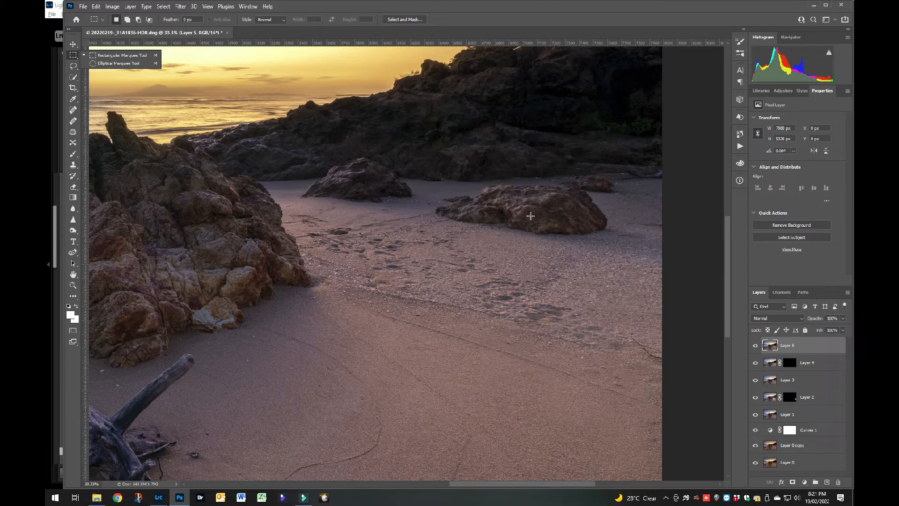
left_click_drag(529, 217, 663, 350)
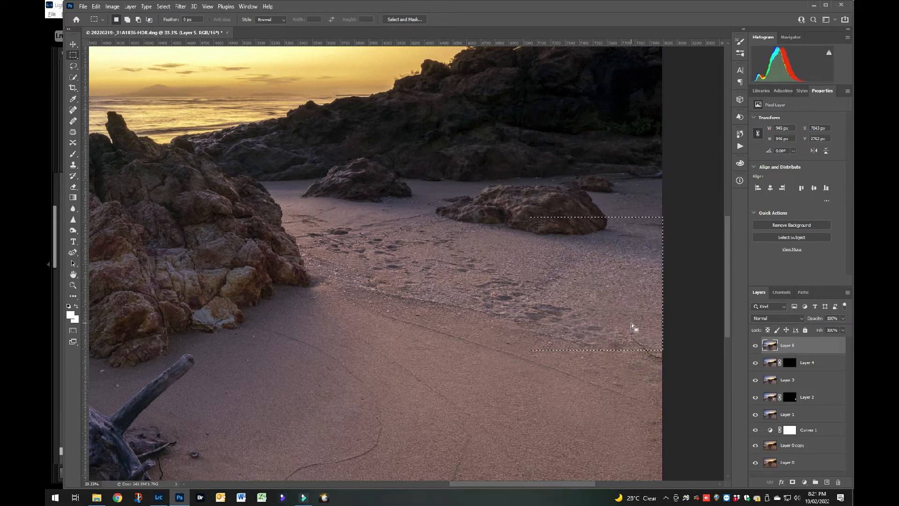
key("ctrl+t")
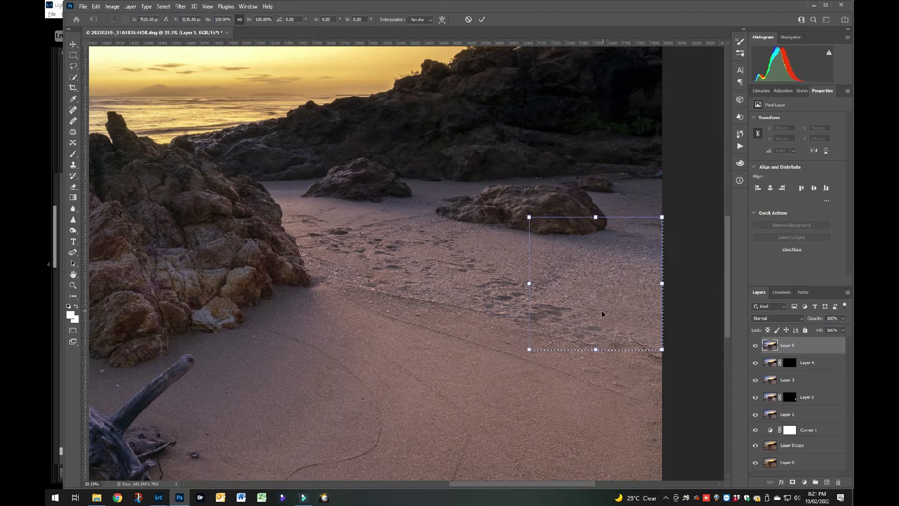
left_click_drag(603, 309, 477, 295)
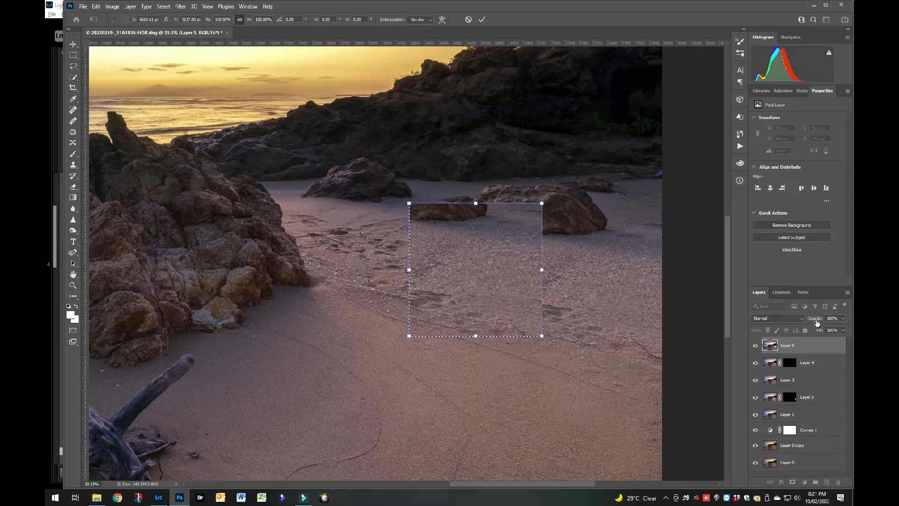
Fine-position the sand patch over the footprints at 55% layer opacity, commit the move and restore the opacity to 100%.
left_click_drag(817, 320, 803, 323)
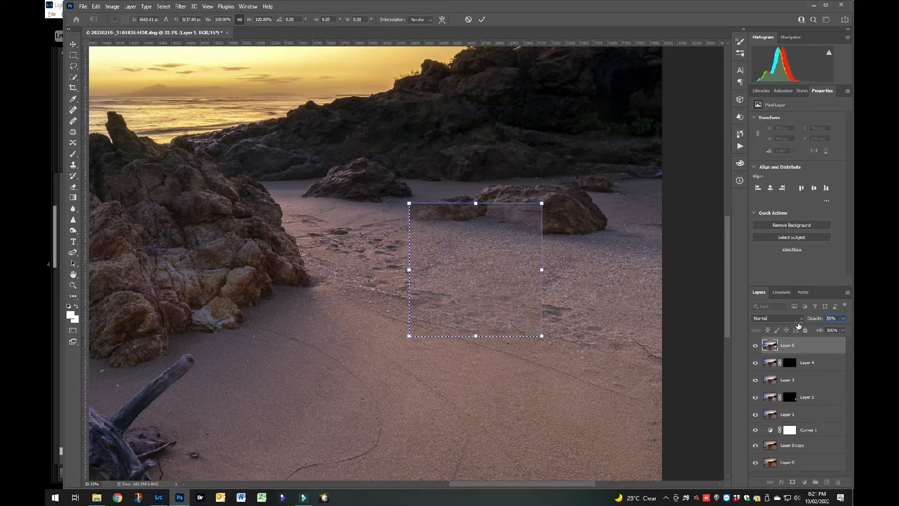
left_click_drag(502, 296, 521, 301)
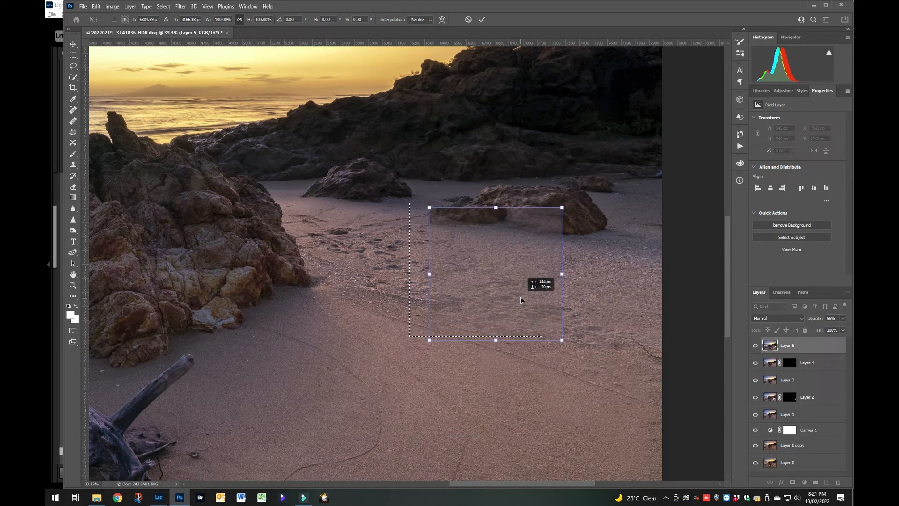
mouse_move(521, 300)
left_mouse_down()
mouse_move(500, 299)
mouse_move(533, 299)
left_mouse_up()
left_click(481, 19)
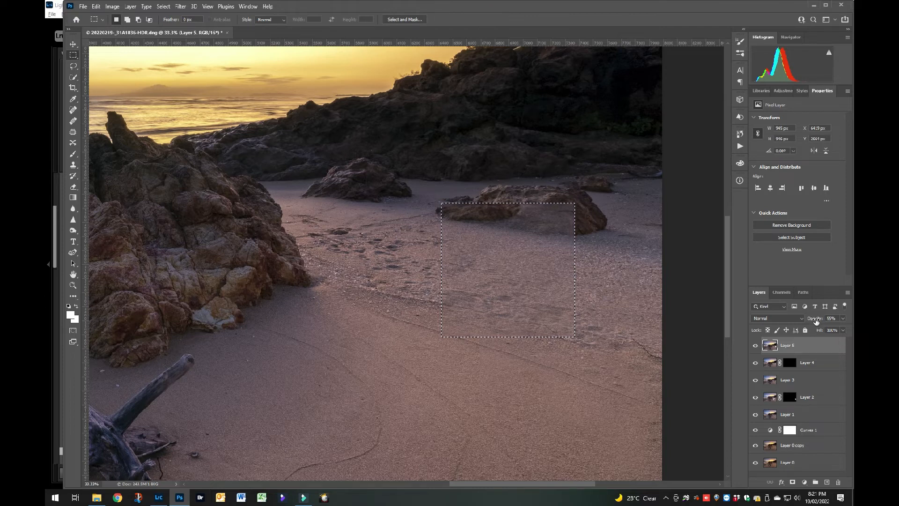
left_click_drag(817, 322, 851, 316)
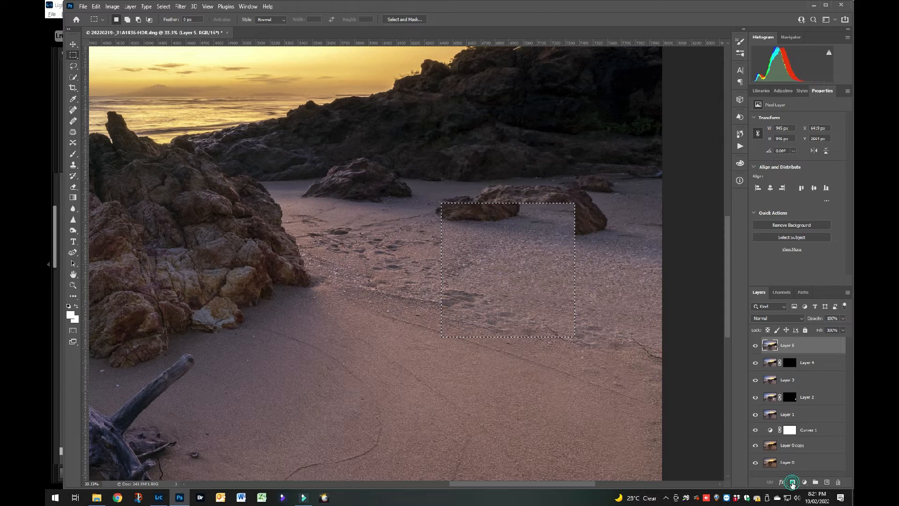
Mask the layer to the moved patch and paint the mask black with a larger brush over the rock and surrounding sand.
left_click(793, 482)
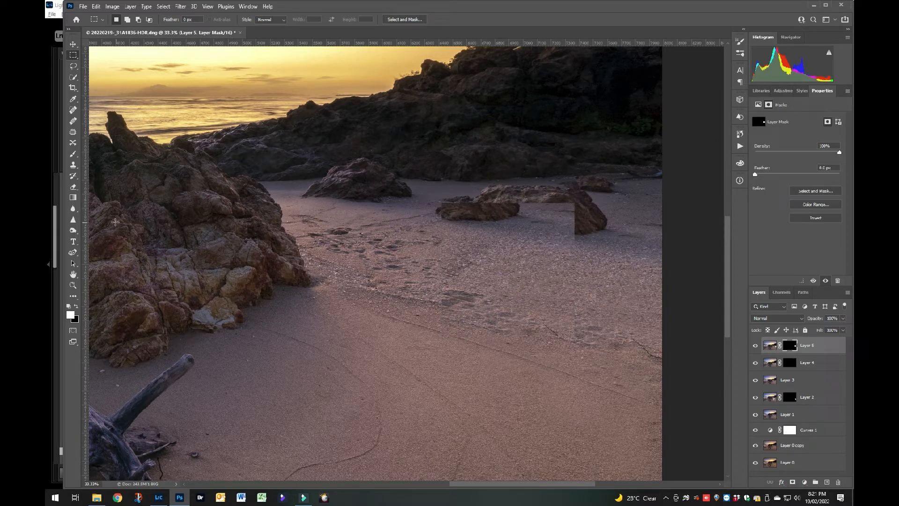
left_click(73, 154)
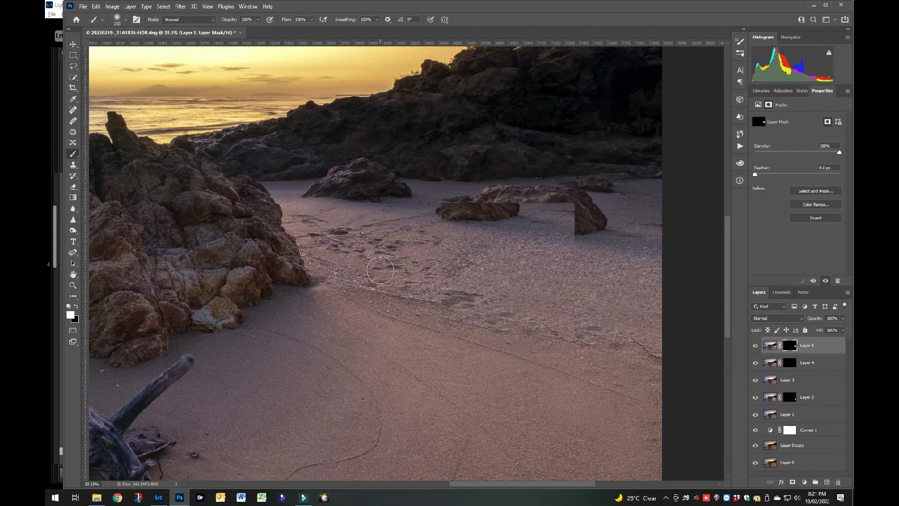
key("x")
key("bracketright")
key("bracketright")
key("bracketright")
key("bracketright")
key("bracketright")
key("bracketright")
key("bracketright")
key("bracketright")
left_click_drag(444, 215, 569, 206)
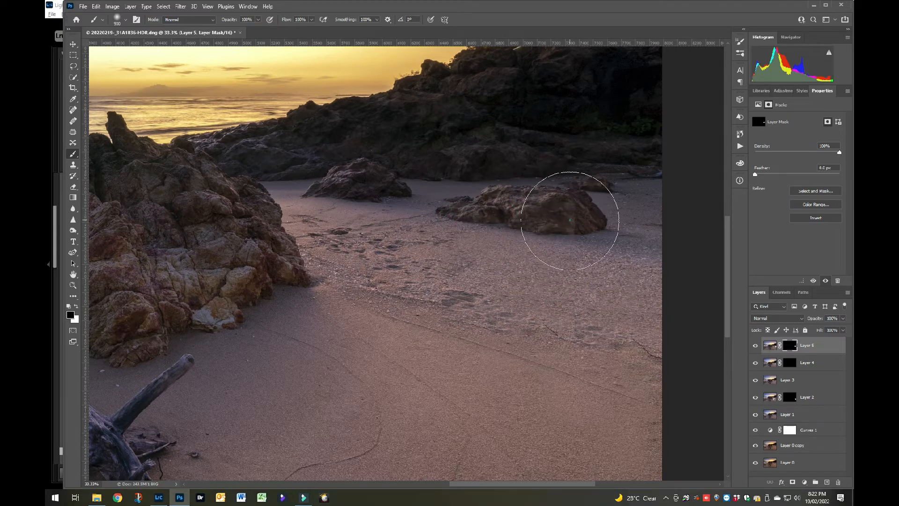
mouse_move(566, 288)
left_mouse_down()
mouse_move(541, 319)
mouse_move(467, 310)
mouse_move(448, 278)
mouse_move(448, 243)
left_mouse_up()
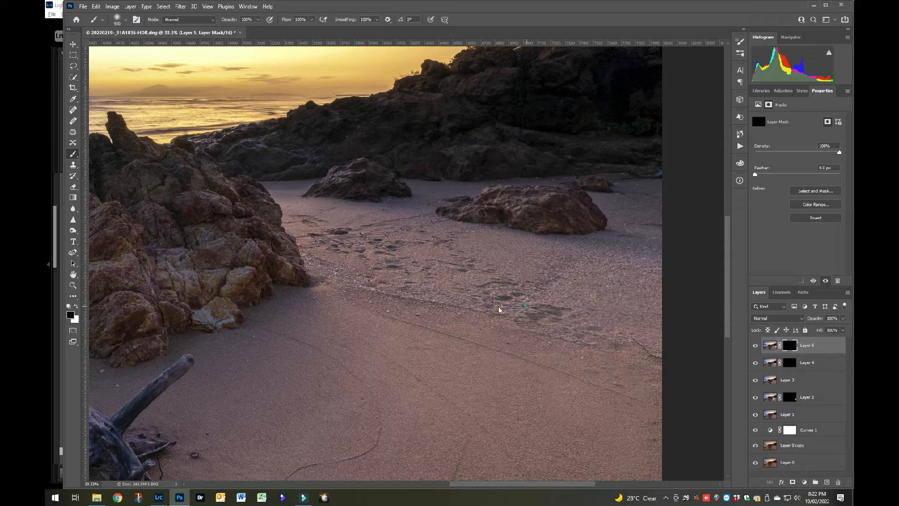
Paint the mask white with a smaller brush over the footprints below the large rock to cover them with clean sand.
key("bracketleft")
key("bracketleft")
key("bracketleft")
key("bracketleft")
key("bracketleft")
key("bracketleft")
key("x")
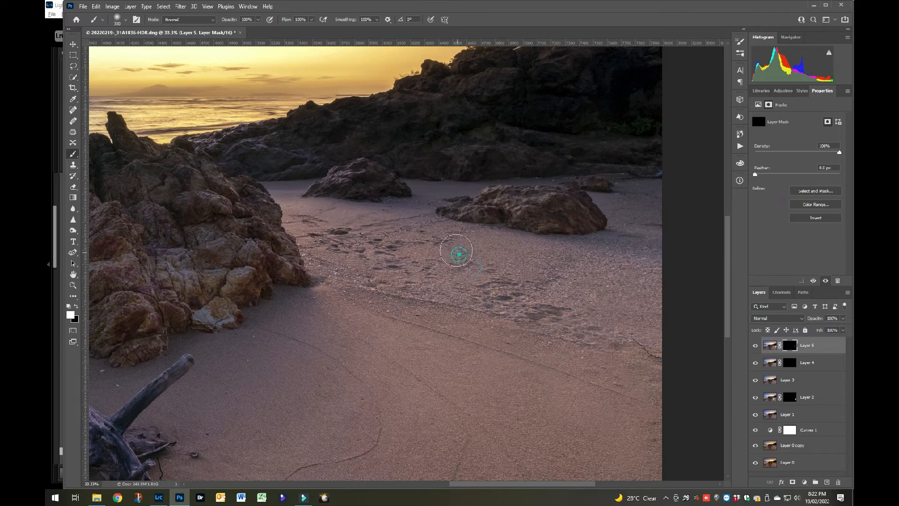
left_click_drag(492, 279, 540, 300)
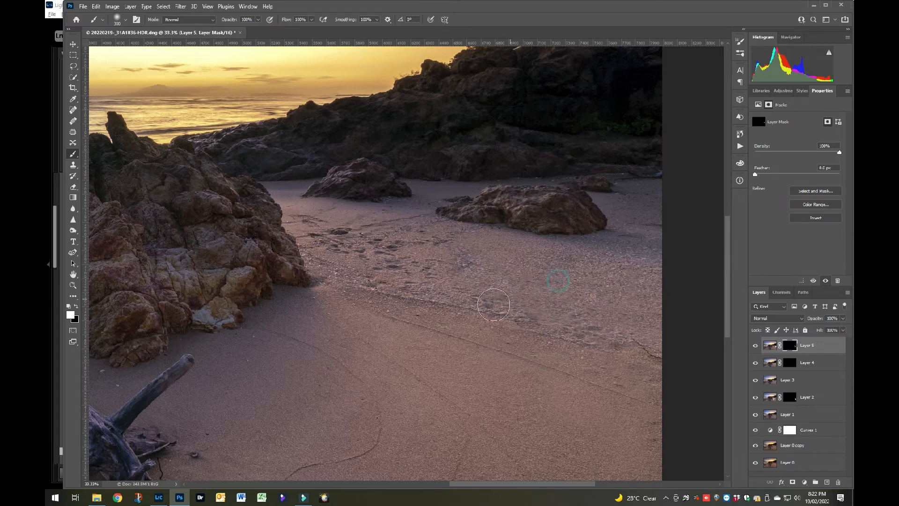
left_click_drag(470, 233, 465, 236)
left_click_drag(519, 313, 582, 324)
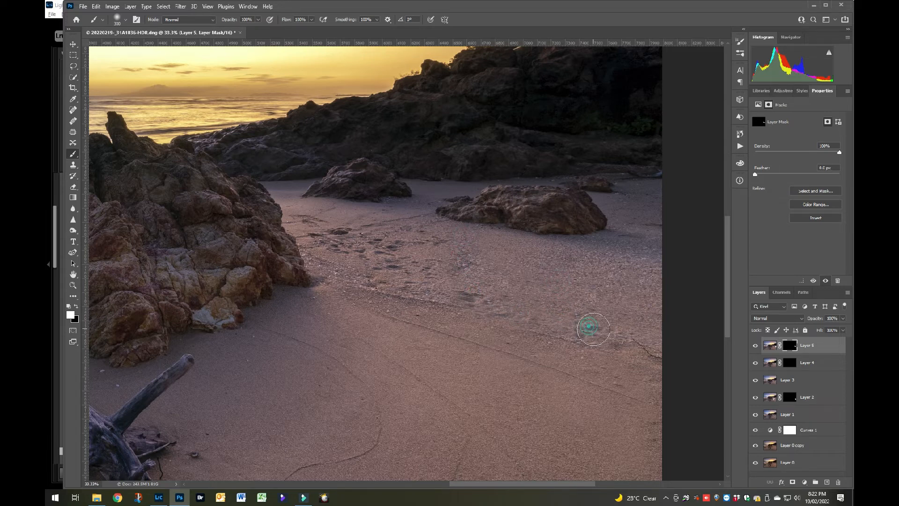
Refine the mask in black and white around the copied footprint and nearby sand, and stamp all visible layers into a new layer.
key("x")
left_click(466, 299)
left_click(481, 300)
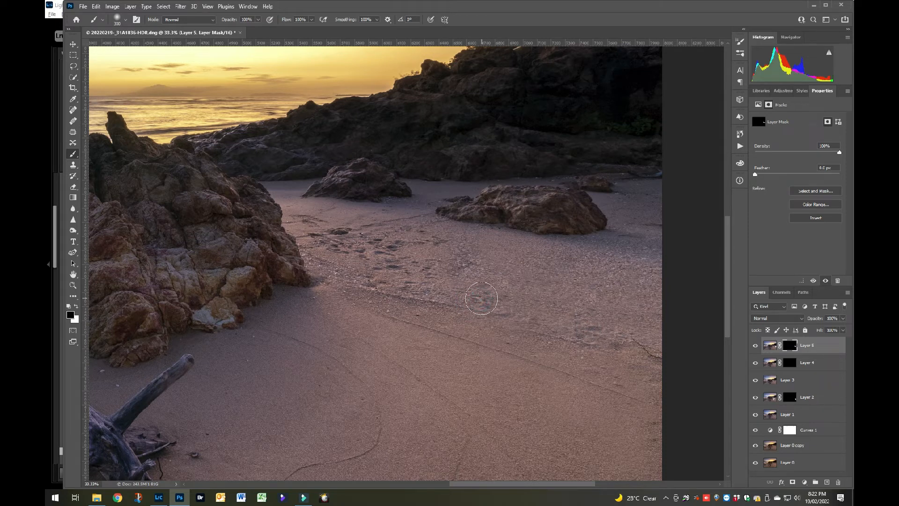
key("x")
left_click(487, 300)
key("bracketleft")
key("bracketleft")
key("x")
left_click(483, 305)
key("x")
left_click(483, 307)
mouse_move(459, 277)
left_mouse_down()
mouse_move(463, 257)
mouse_move(475, 264)
left_mouse_up()
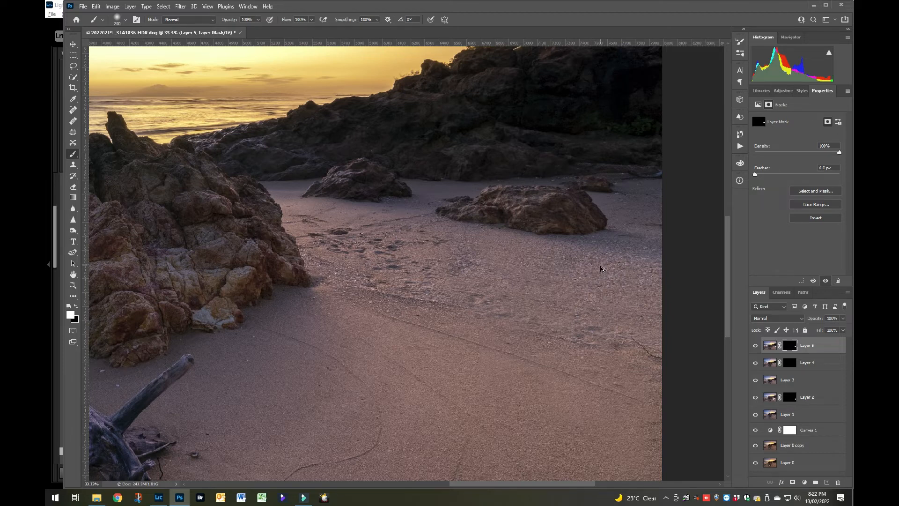
key("ctrl+shift+alt+e")
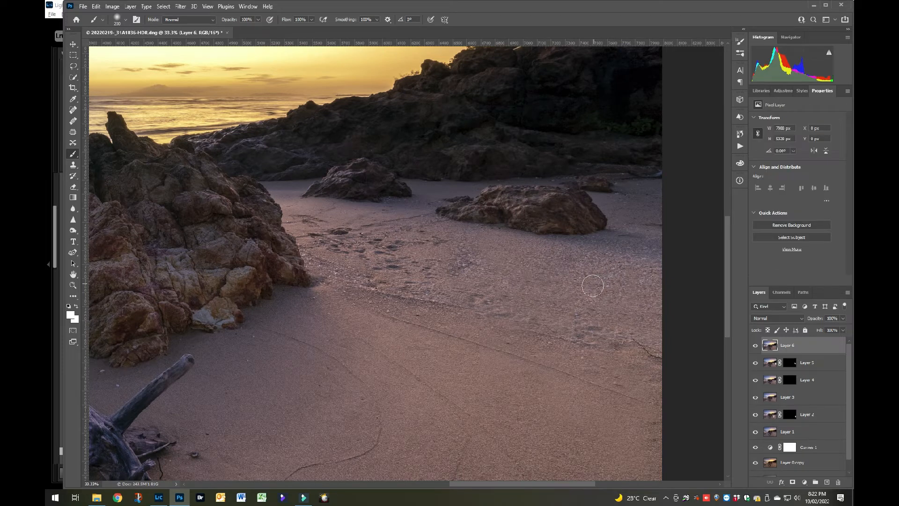
Try to heal the leftover marks in the rough sand toward the right edge with the content-aware Spot Healing Brush.
left_click(73, 111)
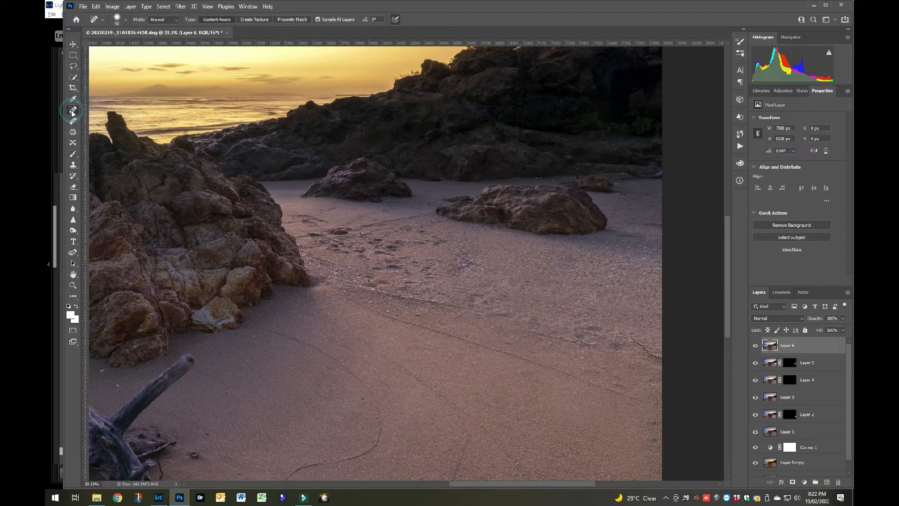
left_click(579, 335)
left_click(581, 320)
left_click(593, 330)
left_click(602, 333)
left_click(615, 333)
left_click(615, 343)
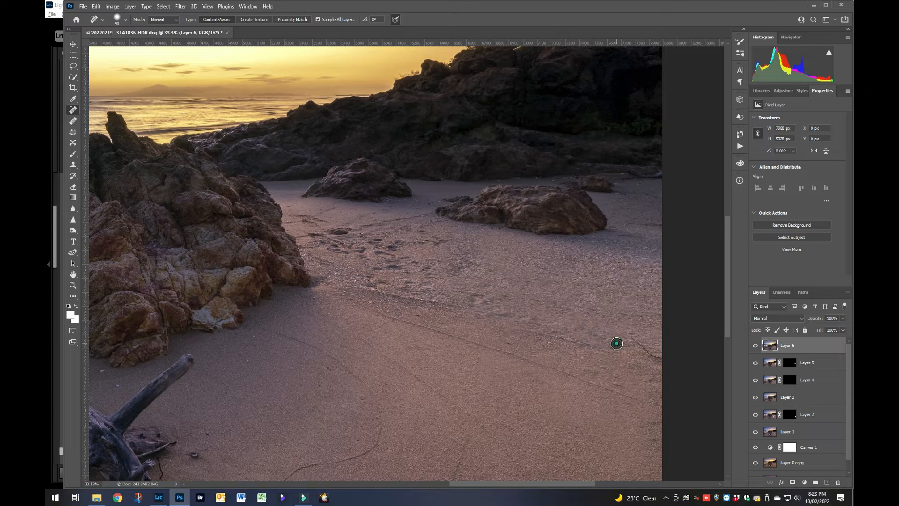
left_click(591, 335)
left_click(577, 329)
Delete the layer with the healing attempts and stamp all visible layers into a fresh layer.
left_click_drag(811, 346, 839, 482)
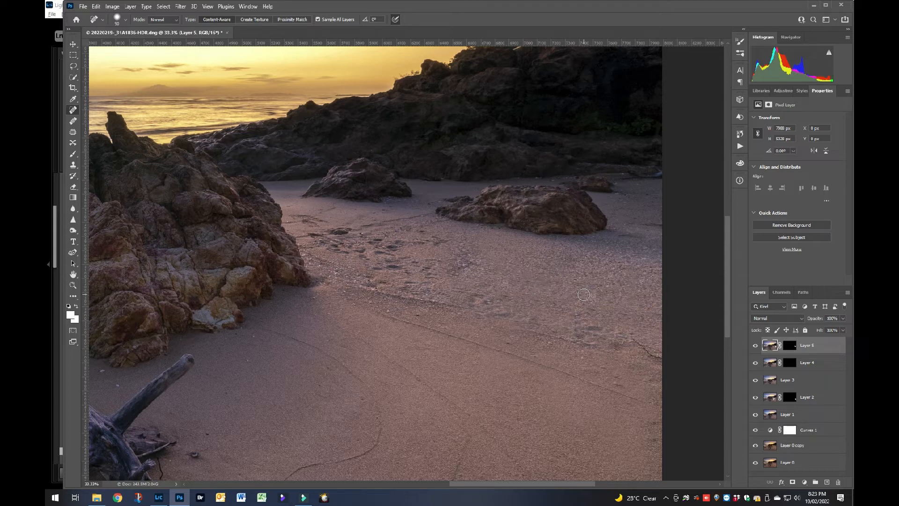
key("ctrl+shift+alt+e")
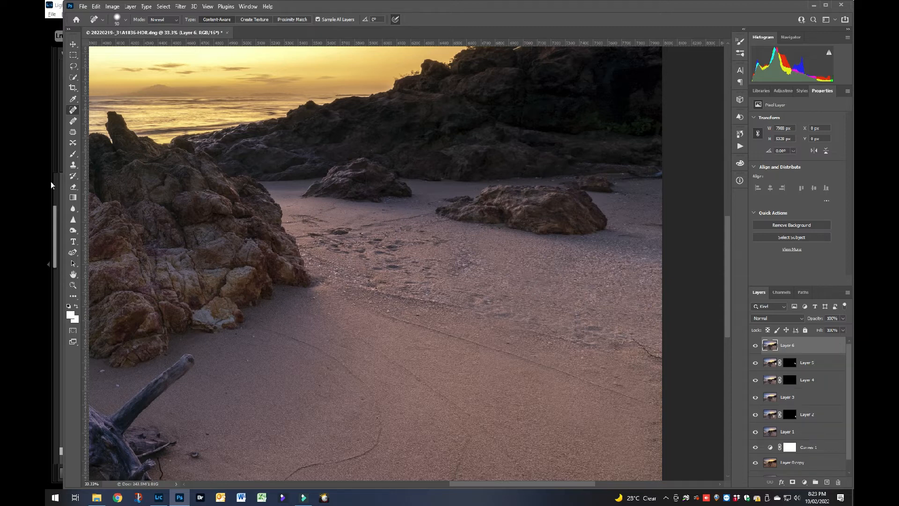
Select a rectangle of sand below the large right-hand rock, move it over the central footprints, and turn the selection into a layer mask.
left_click(73, 55)
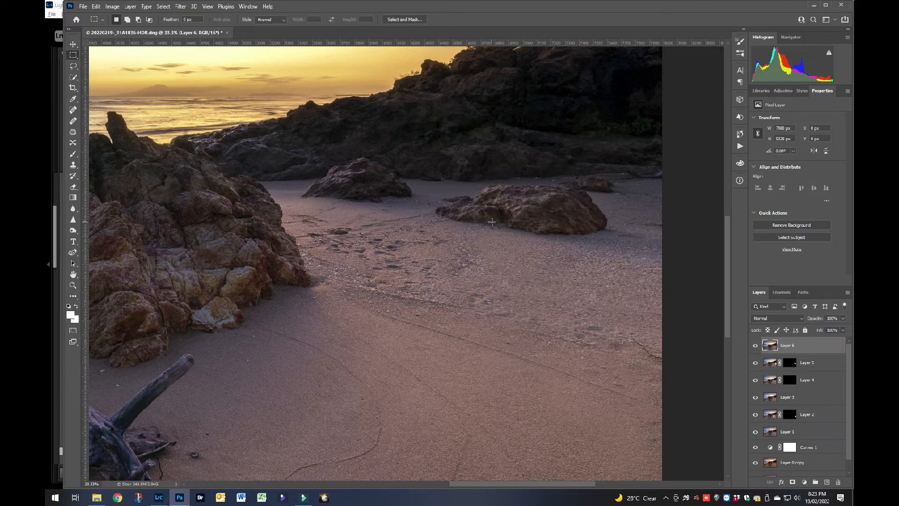
left_click_drag(490, 219, 661, 327)
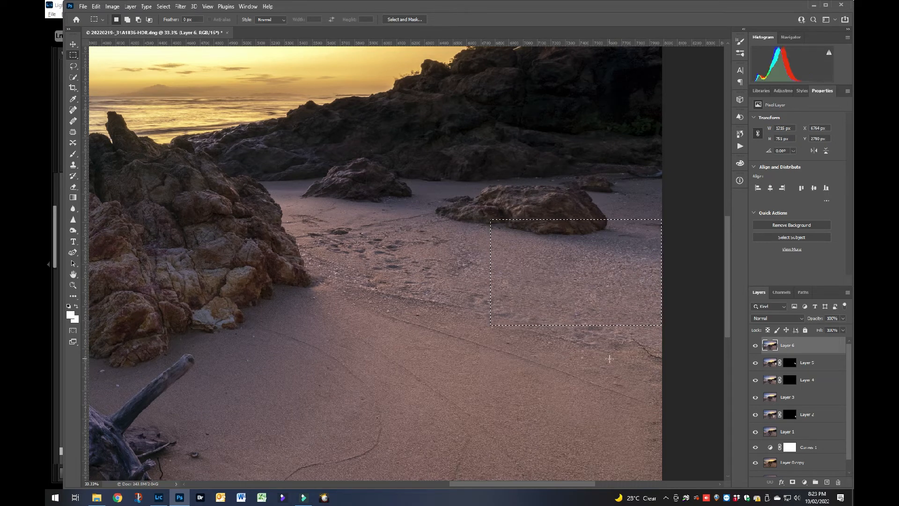
key("ctrl+t")
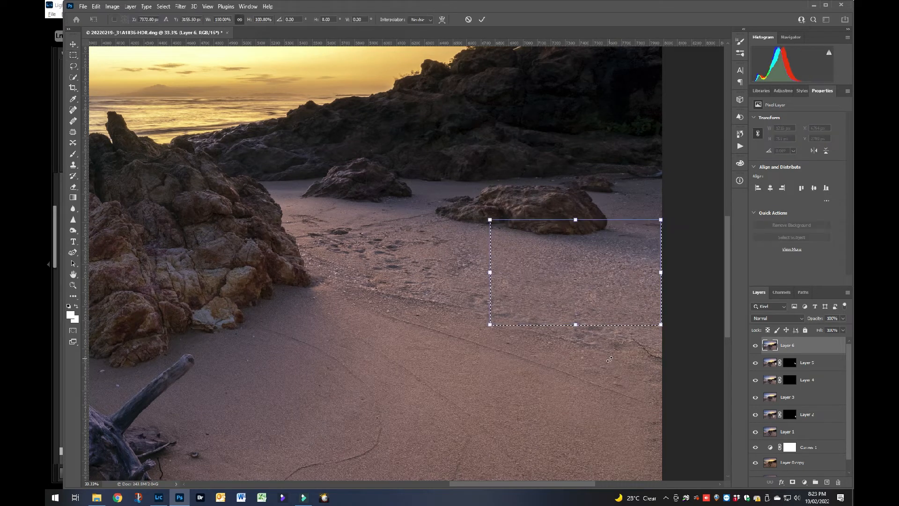
left_click_drag(578, 304, 580, 334)
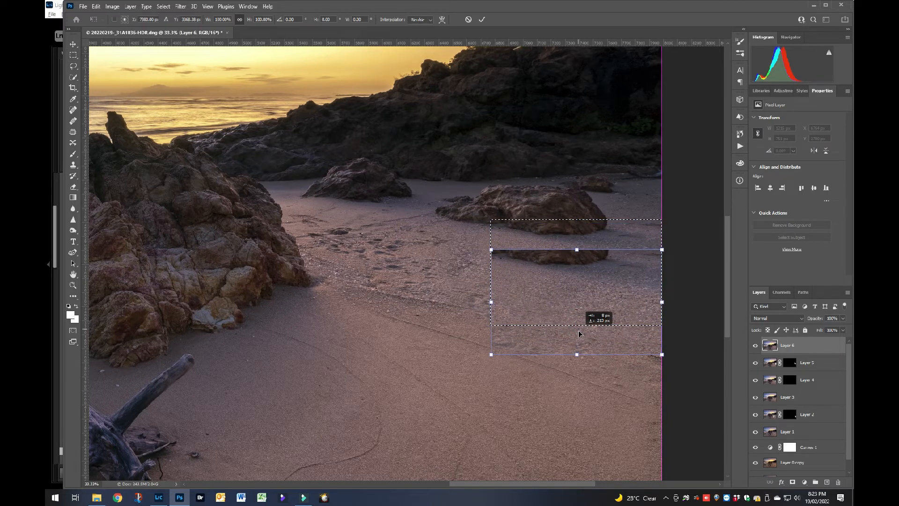
left_click_drag(579, 333, 421, 290)
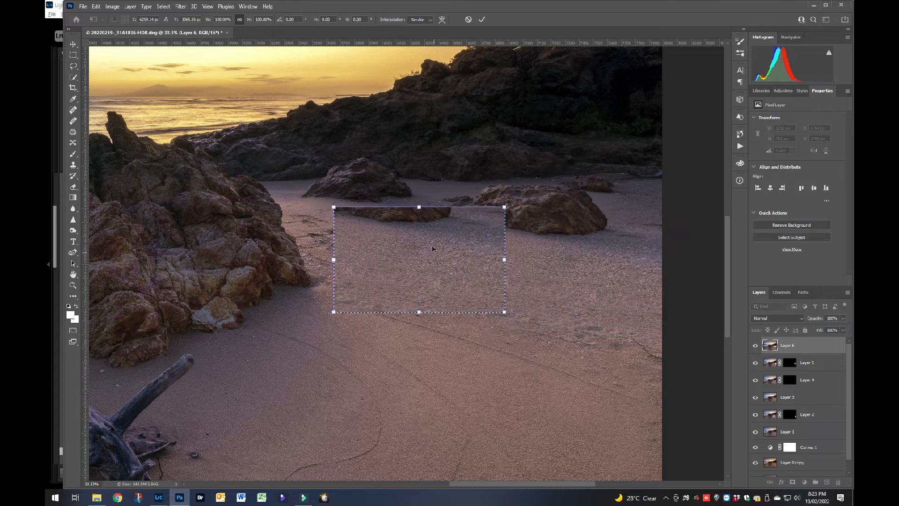
left_click(482, 20)
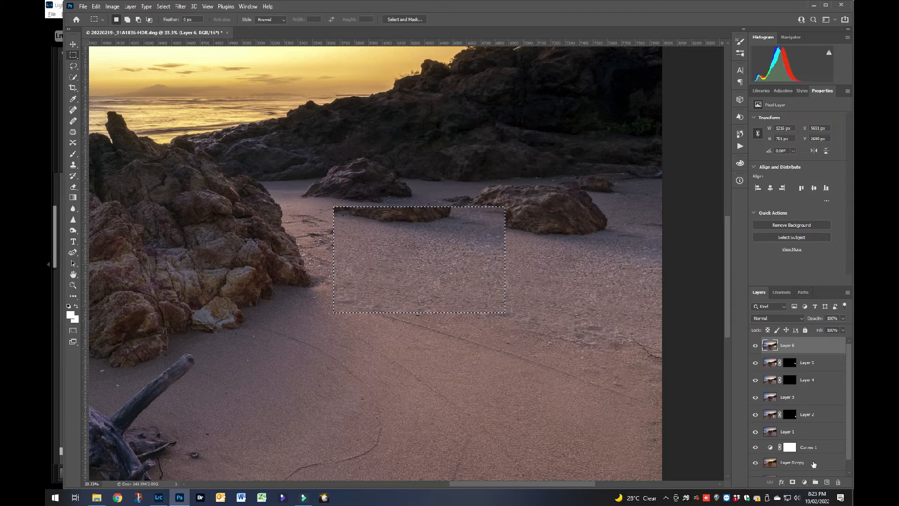
left_click(792, 481)
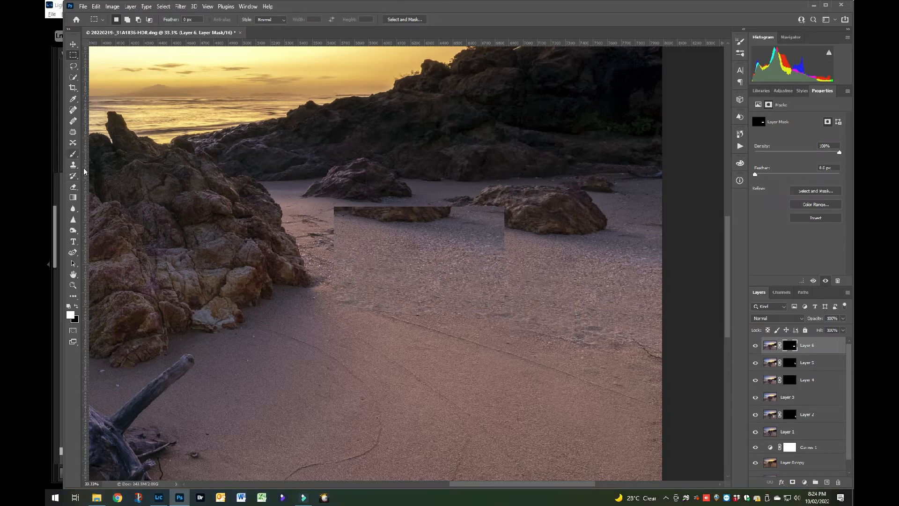
Paint the mask black with a larger brush to hide the moved sand patch and its strip of rock.
key("b")
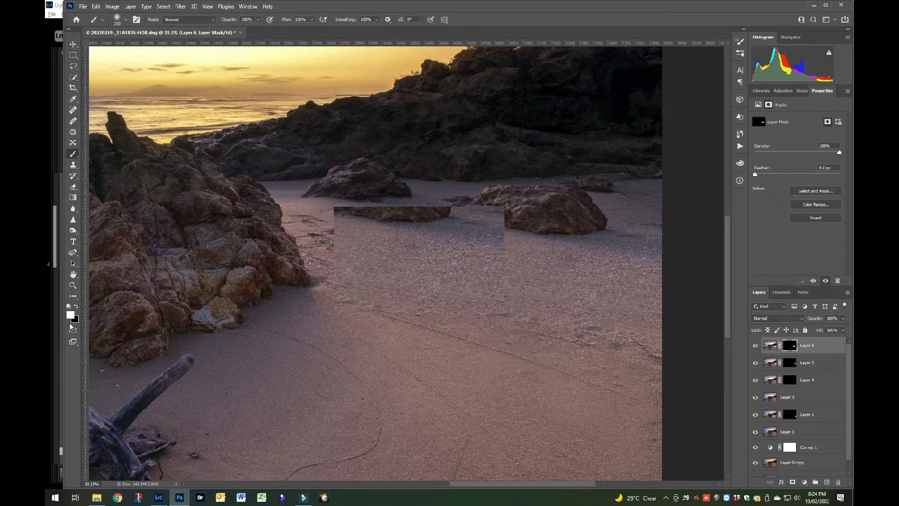
key("x")
key("bracketright")
key("bracketright")
key("bracketright")
key("bracketright")
key("bracketright")
key("bracketright")
key("bracketright")
key("bracketright")
key("bracketright")
key("bracketright")
key("bracketright")
mouse_move(331, 219)
left_mouse_down()
mouse_move(383, 216)
mouse_move(617, 237)
mouse_move(420, 238)
left_mouse_up()
mouse_move(496, 236)
left_mouse_down()
mouse_move(496, 297)
mouse_move(360, 289)
left_mouse_up()
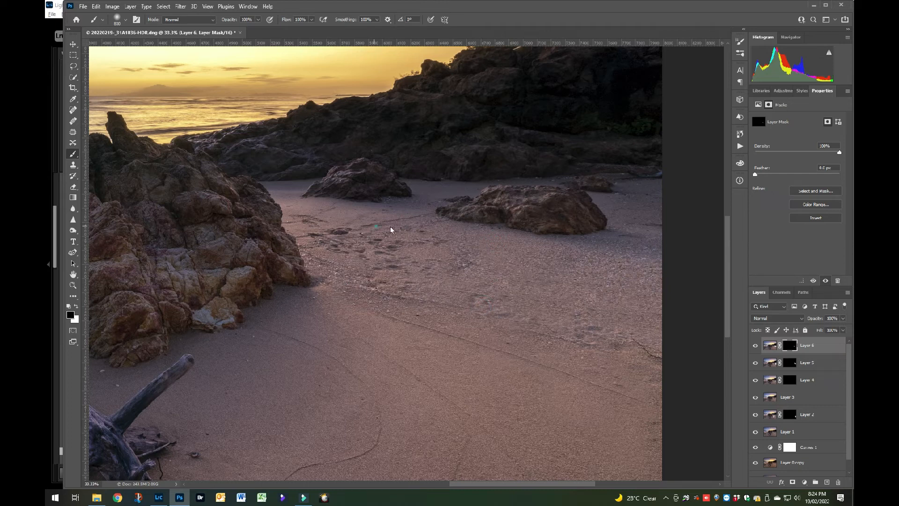
left_click_drag(495, 290, 381, 287)
Paint the mask white with a smaller brush over the central footprints to cover them with clean sand.
key("bracketleft")
key("bracketleft")
key("bracketleft")
key("bracketleft")
key("x")
mouse_move(370, 271)
left_mouse_down()
mouse_move(349, 257)
mouse_move(389, 241)
mouse_move(426, 242)
mouse_move(469, 265)
mouse_move(384, 269)
left_mouse_up()
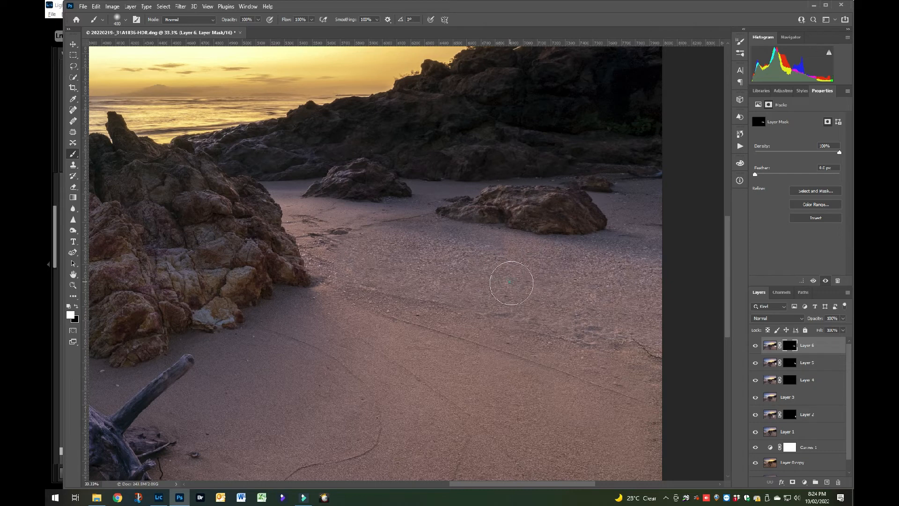
Paint the mask black around the covered footprints, at 57% brush opacity, to soften the transition into the surrounding sand.
key("x")
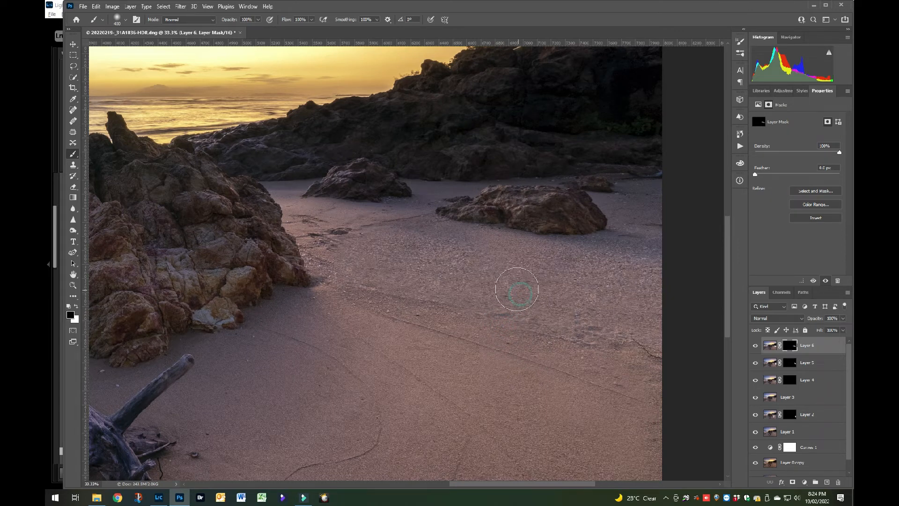
key("x")
key("x")
left_click(381, 254)
left_click(400, 248)
left_click(446, 245)
left_click(423, 245)
left_click(459, 256)
left_click(456, 266)
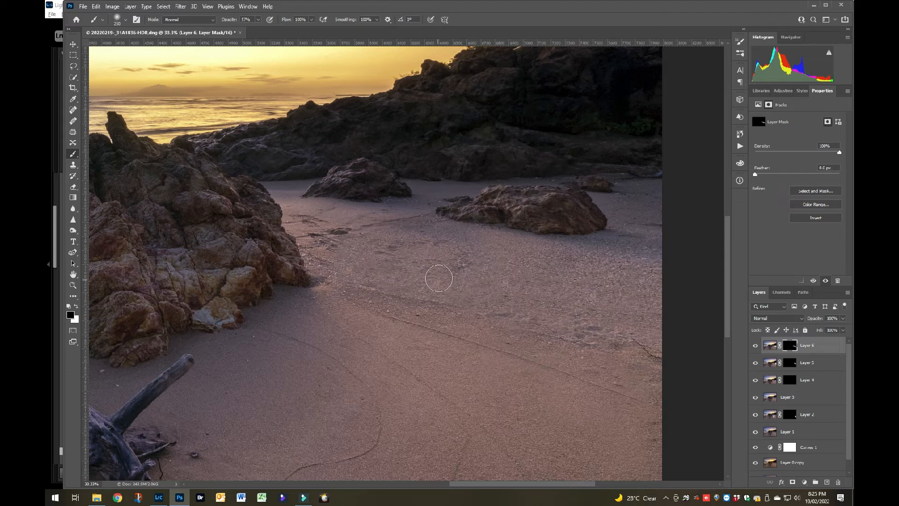
Dab the mask white over the remaining central footprints and stamp all visible layers into a new layer.
key("x")
left_click(455, 265)
left_click(425, 268)
left_click(387, 259)
left_click(457, 255)
key("ctrl+alt+shift+e")
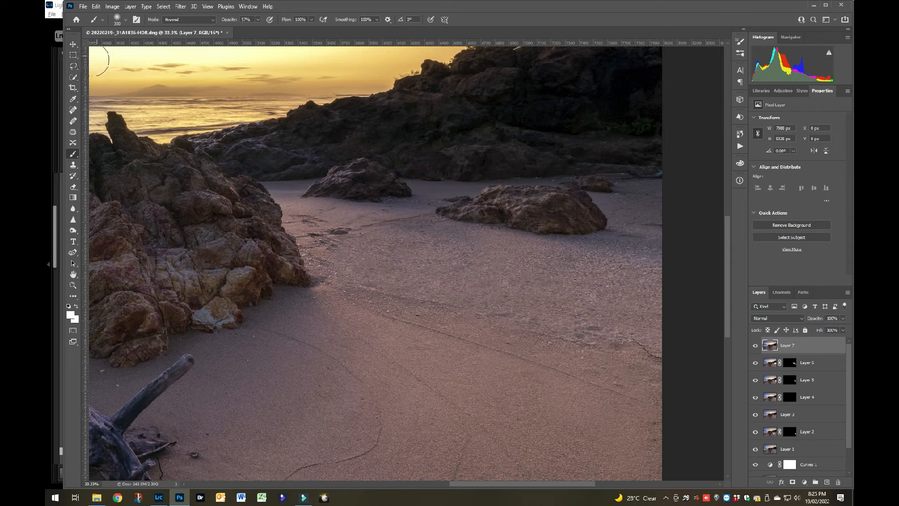
Select a sand patch along the diagonal sand line, move it right, rotate it slightly to match, and mask it.
left_click(73, 56)
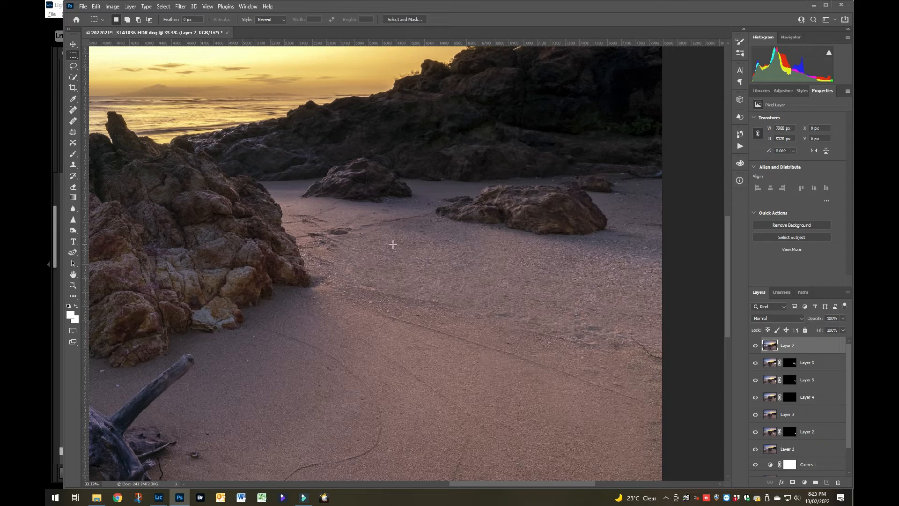
left_click_drag(376, 241, 474, 370)
key("ctrl+t")
left_click_drag(436, 328, 520, 341)
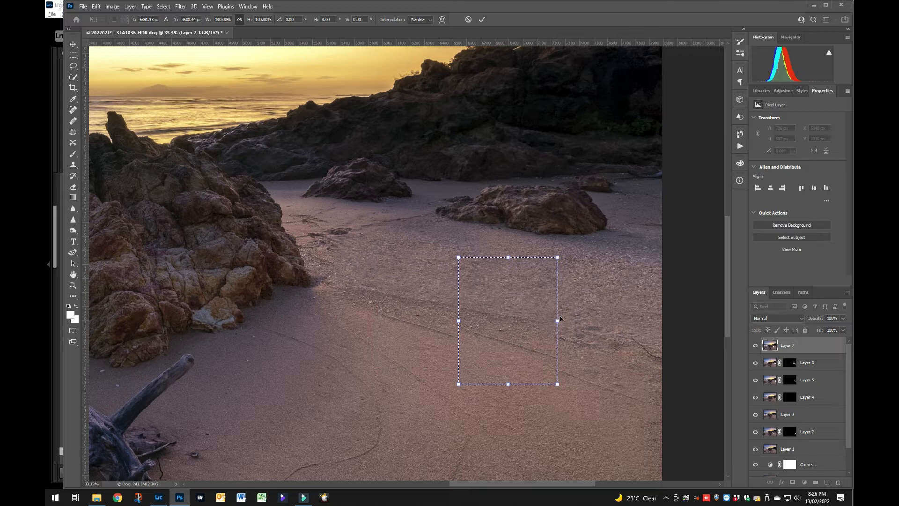
left_click_drag(565, 322, 532, 327)
left_click(483, 19)
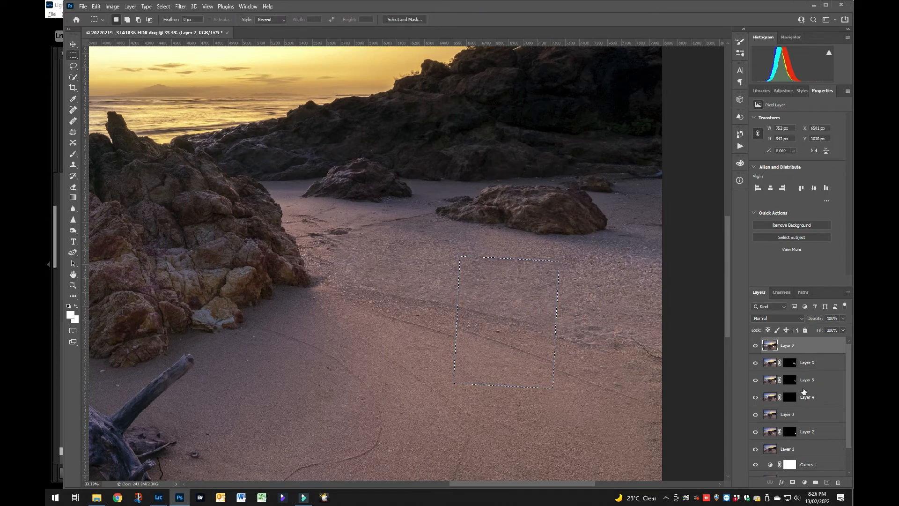
left_click(792, 481)
Paint the new mask black with a larger brush to hide the rotated patch, raising the brush opacity to 100%.
key("b")
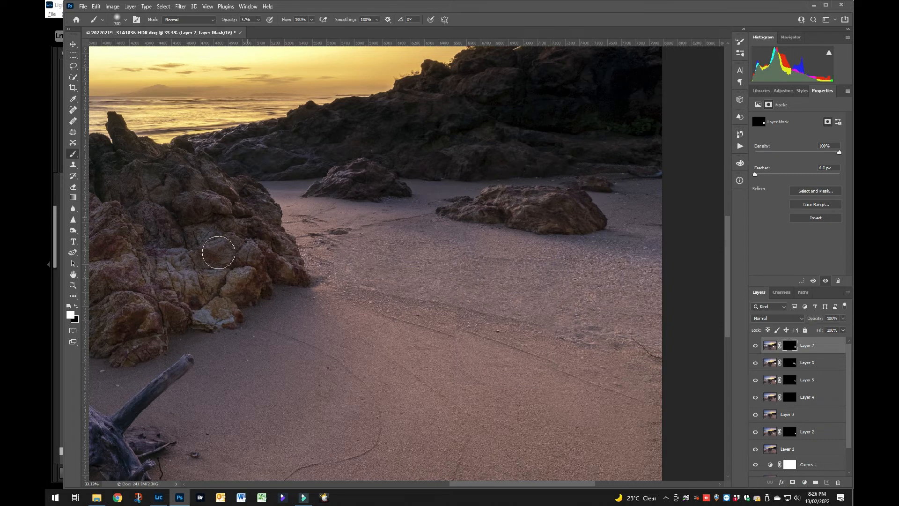
left_click_drag(182, 244, 163, 246)
key("bracketright")
key("bracketright")
key("bracketright")
mouse_move(556, 276)
left_mouse_down()
mouse_move(406, 273)
mouse_move(561, 308)
left_mouse_up()
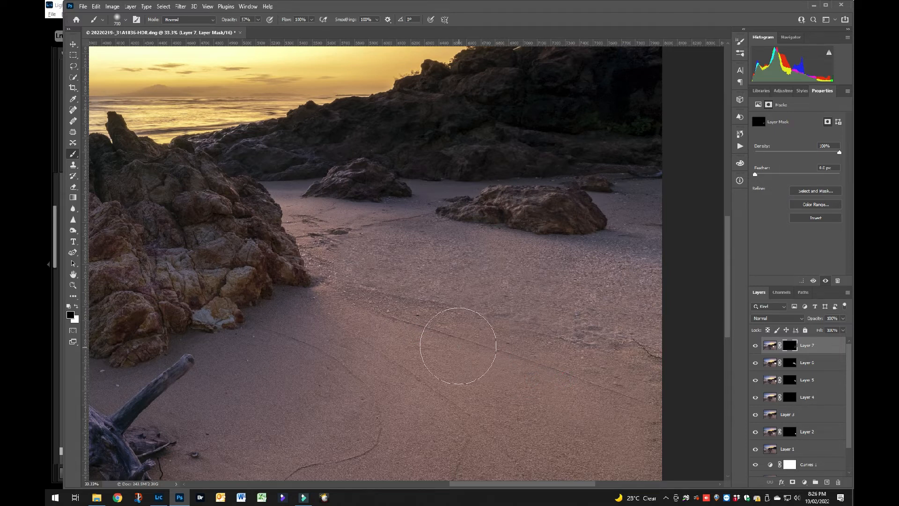
left_click(552, 356)
left_click_drag(225, 22, 241, 21)
left_click(535, 319)
Paint the mask white with a smaller brush over the marks along the diagonal sand line to reveal clean sand.
key("bracketleft")
key("bracketleft")
key("bracketleft")
key("x")
left_click(467, 306)
left_click(488, 311)
left_click(524, 319)
left_click(540, 322)
left_click(552, 326)
left_click(568, 328)
left_click(563, 305)
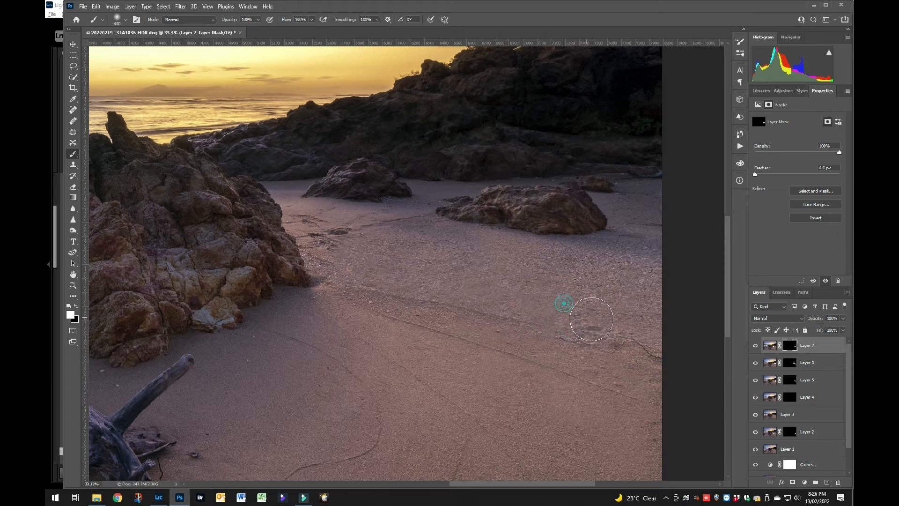
Refine the mask in black and white around the central sand, and stamp all visible layers into a new layer.
left_click(432, 305)
left_click(412, 274)
key("x")
left_click(418, 277)
left_click(423, 261)
key("x")
left_click(418, 272)
left_click(418, 305)
key("x")
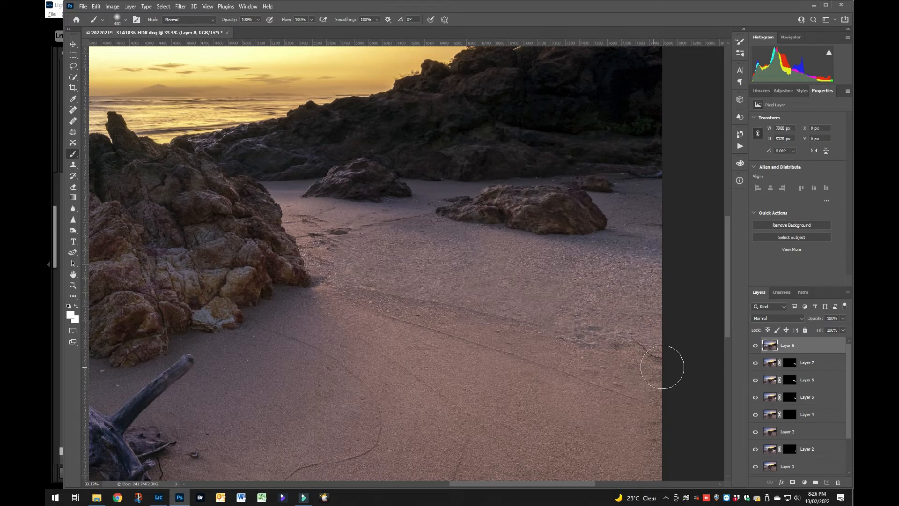
Select a taller patch of sand below the large rock, move it toward the image's right edge, and mask it.
left_click(73, 56)
left_click_drag(433, 235, 548, 401)
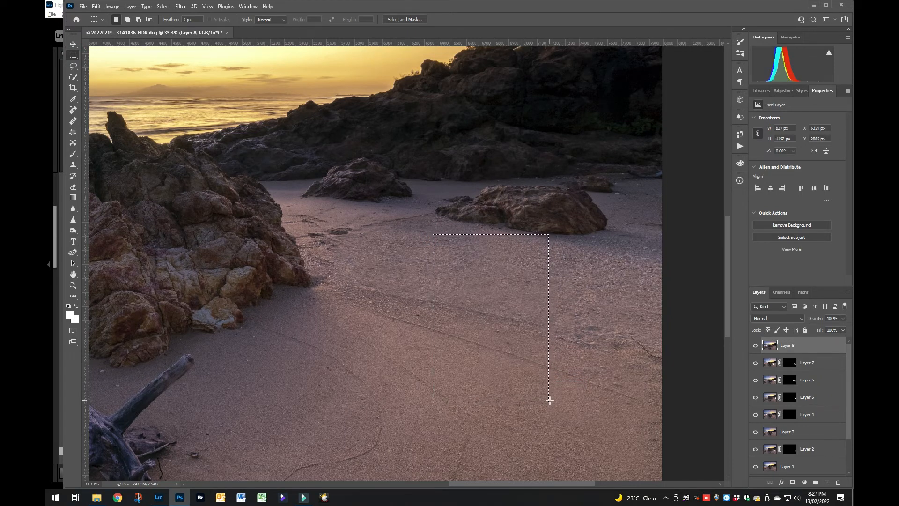
key("ctrl+t")
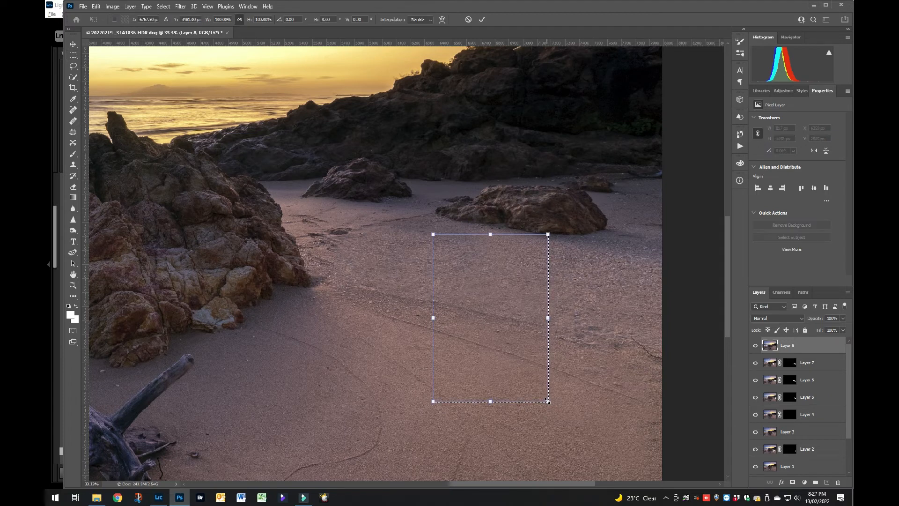
left_click_drag(480, 331, 575, 350)
left_click(482, 20)
left_click(796, 483)
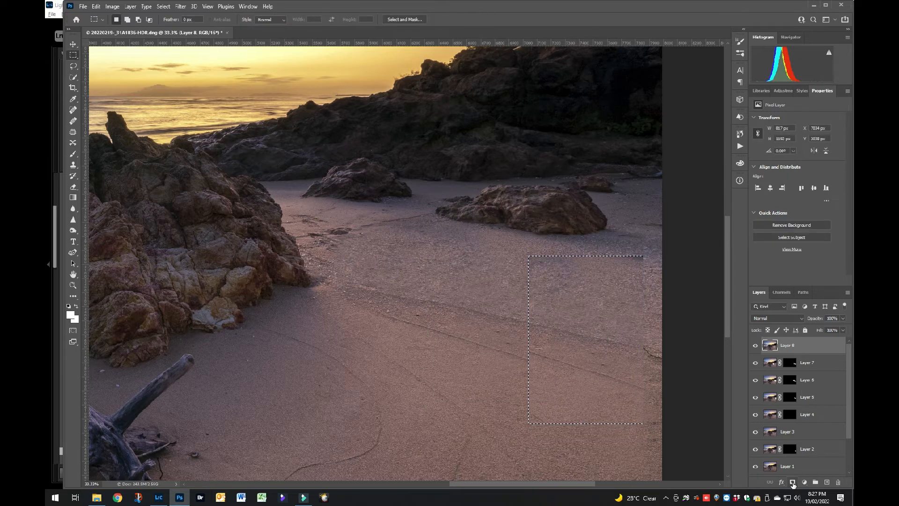
Paint the mask black with a larger brush to hide the sand patch near the right edge.
key("b")
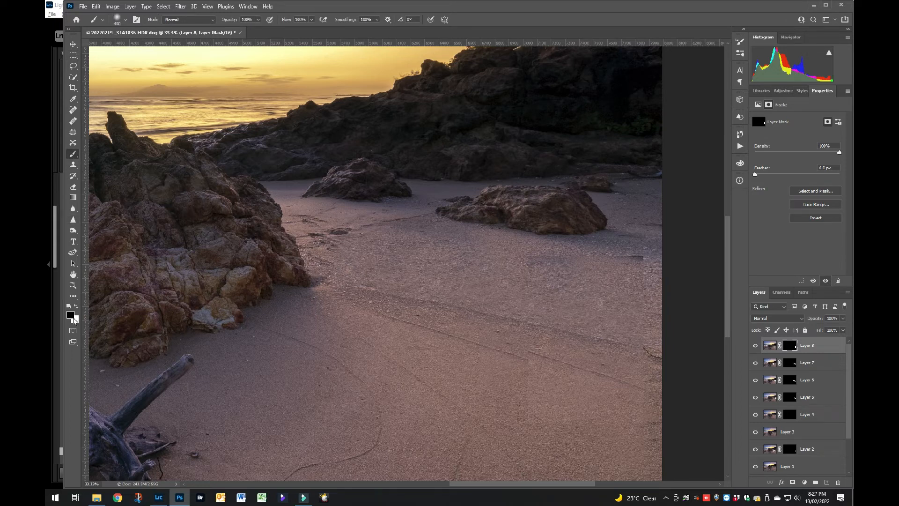
key("bracketright")
key("bracketright")
key("bracketright")
key("bracketright")
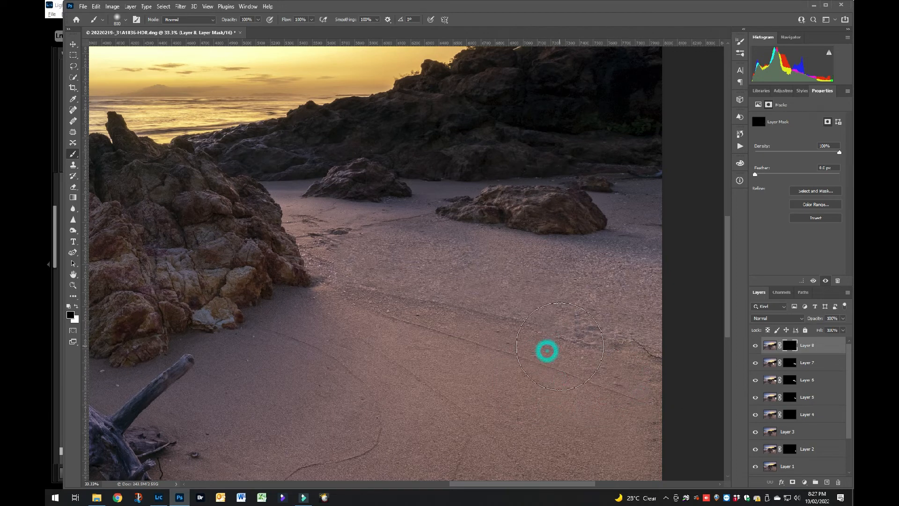
Paint the mask white with a smaller brush over the leftover marks on the sand line near the right edge.
key("bracketleft")
left_click(549, 325)
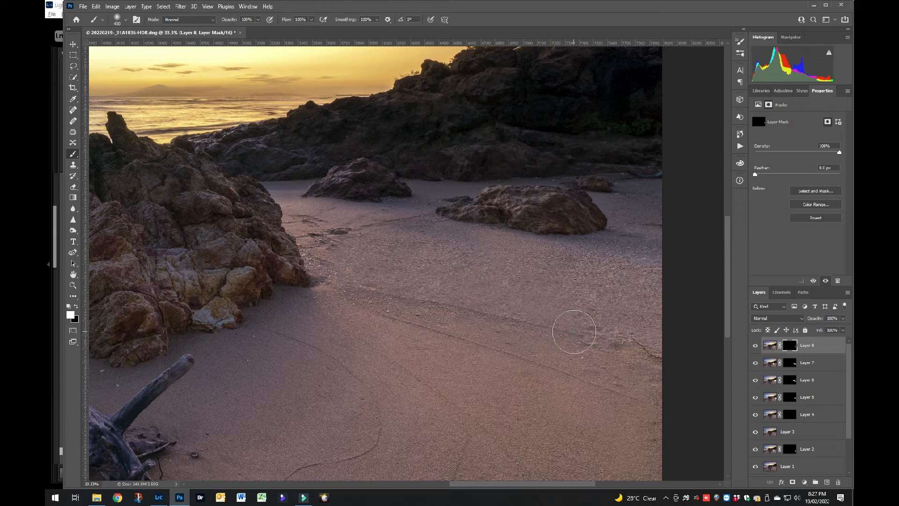
mouse_move(621, 347)
left_mouse_down()
mouse_move(642, 353)
mouse_move(598, 337)
mouse_move(628, 345)
mouse_move(619, 321)
mouse_move(639, 324)
left_mouse_up()
key("bracketleft")
key("bracketleft")
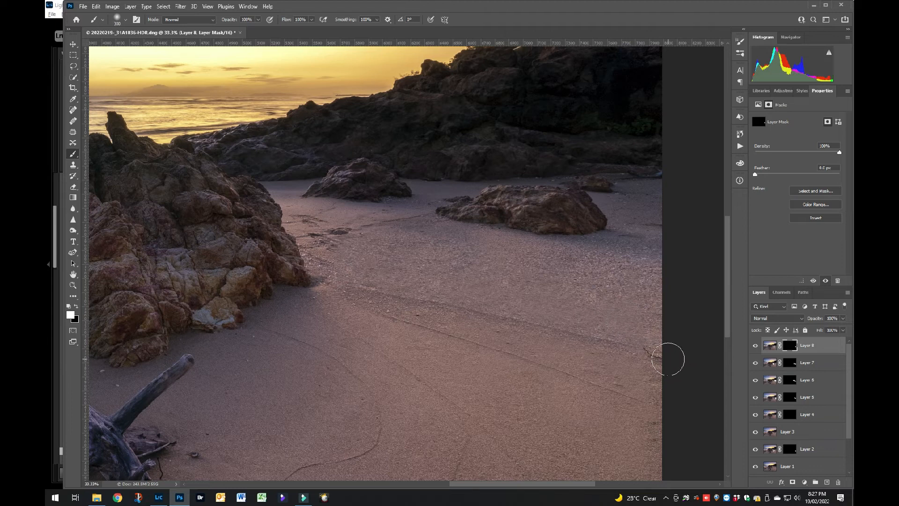
Refine the mask in black and white with smaller brushes around the crack in the sand at the right edge.
key("x")
left_click_drag(644, 351, 613, 339)
key("bracketleft")
key("bracketleft")
key("bracketleft")
key("x")
mouse_move(627, 332)
left_mouse_down()
mouse_move(616, 335)
mouse_move(622, 354)
mouse_move(657, 376)
left_mouse_up()
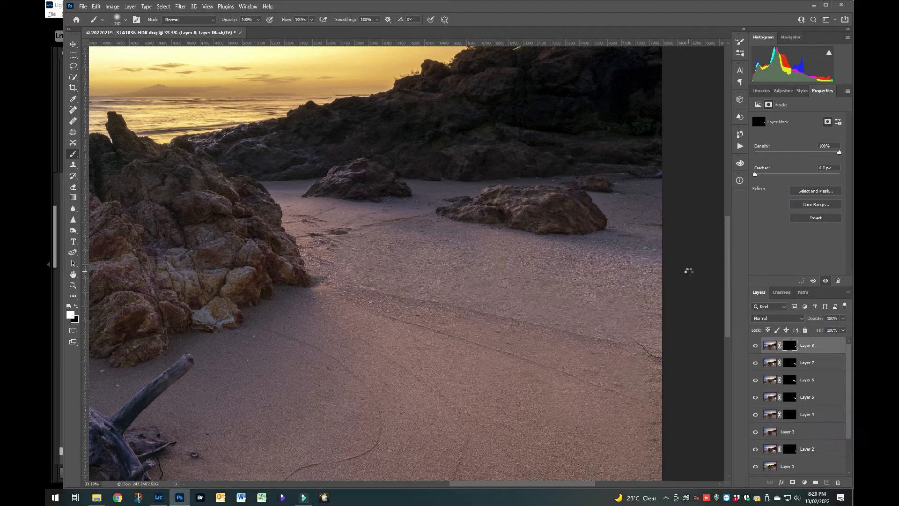
Try healing the marks beside the left rock with the content-aware Spot Healing Brush on a stamped layer, and delete that layer.
left_click(74, 110)
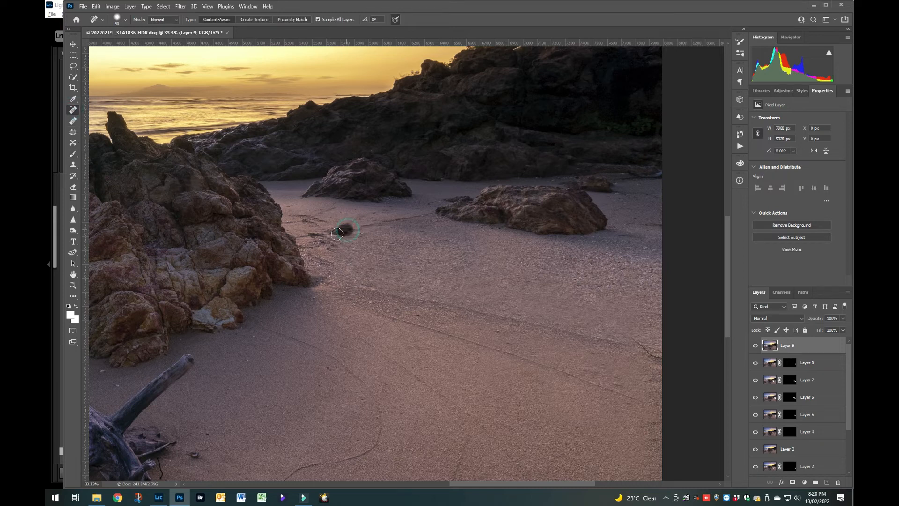
left_click(329, 232)
left_click(308, 224)
left_click(299, 217)
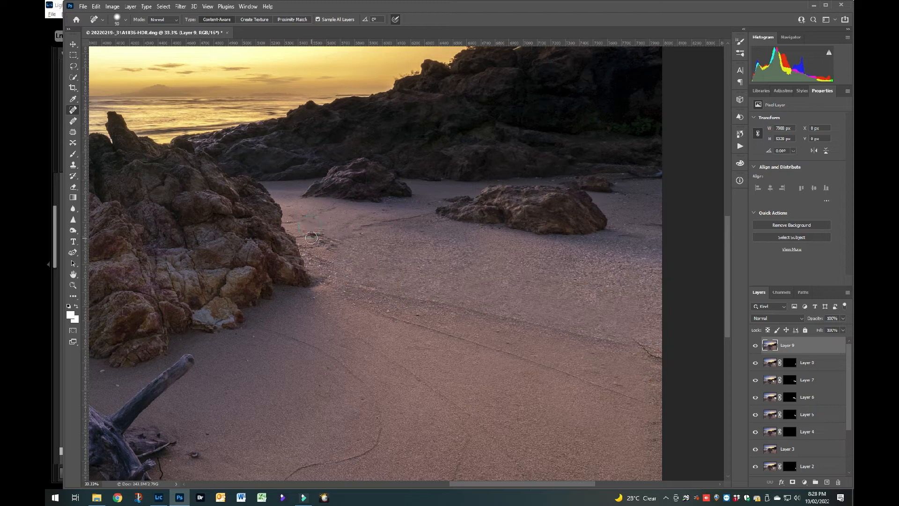
left_click(317, 233)
left_click(329, 243)
left_click_drag(816, 346, 839, 483)
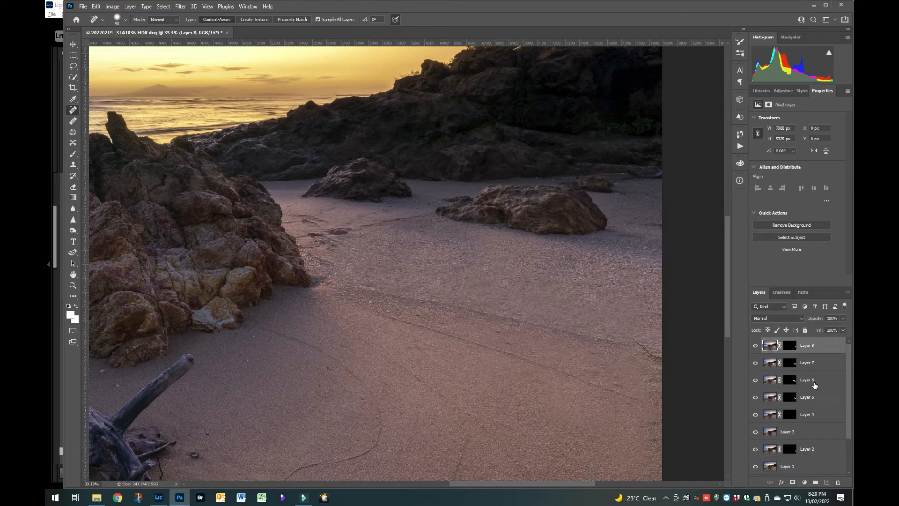
Stamp all visible layers into a new top layer and select a rectangular patch of sand between the left rock and the smaller rocks.
key("ctrl+shift+alt+e")
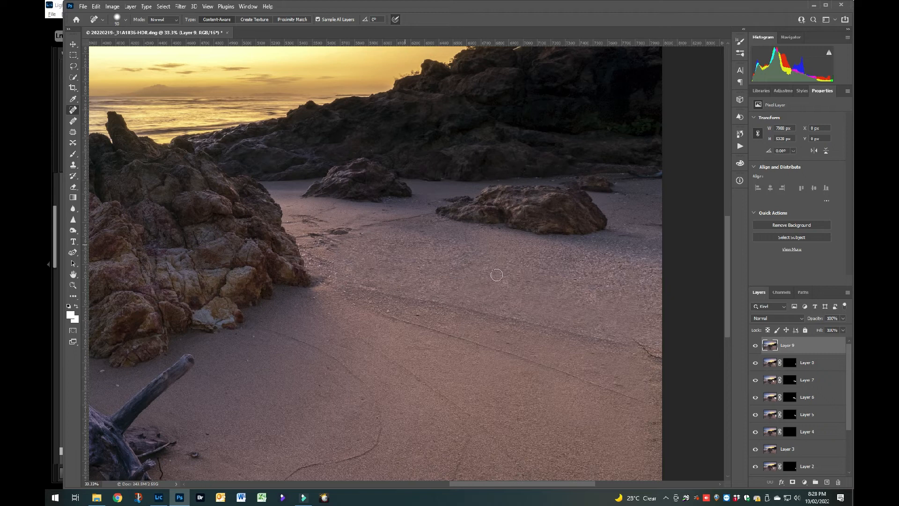
left_click(73, 54)
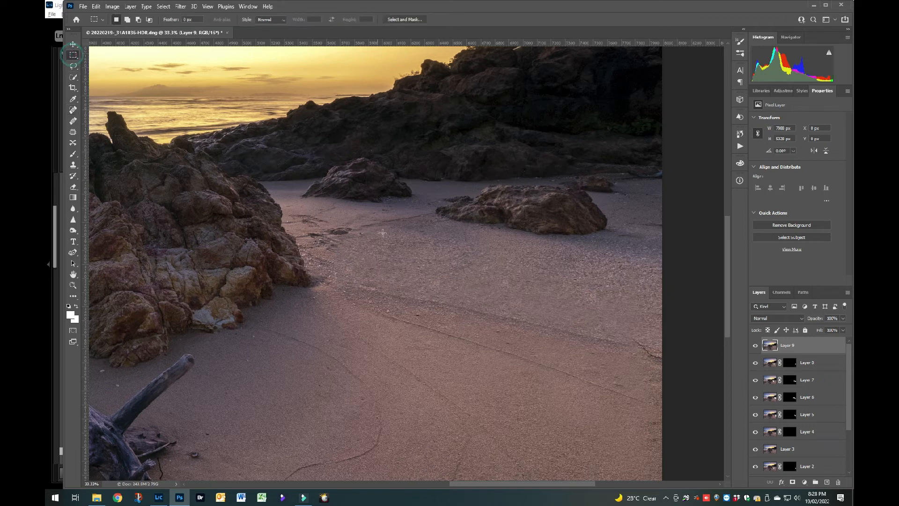
left_click_drag(349, 181, 448, 303)
Move the selected sand patch over the marks beside the left rock, lowering the layer opacity for alignment and restoring it to 100%.
key("ctrl+t")
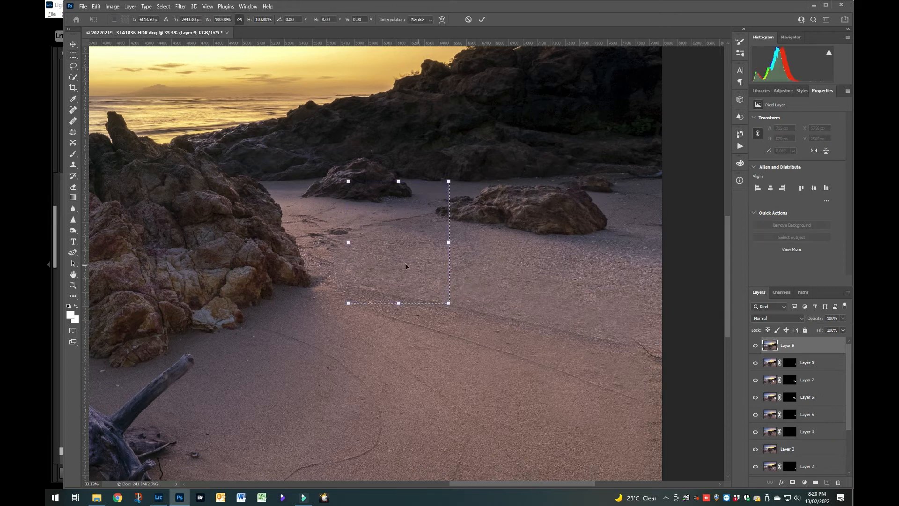
left_click_drag(398, 258, 331, 275)
left_click_drag(817, 320, 798, 323)
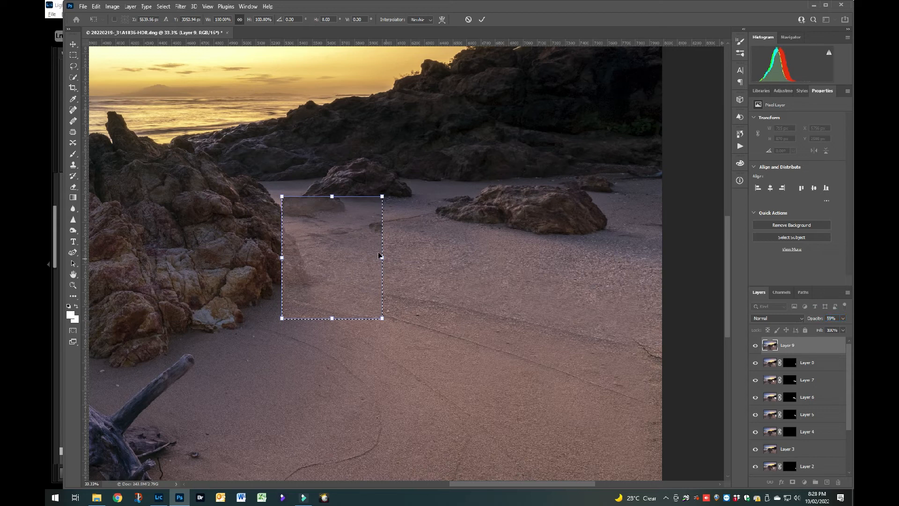
left_click_drag(363, 263, 365, 260)
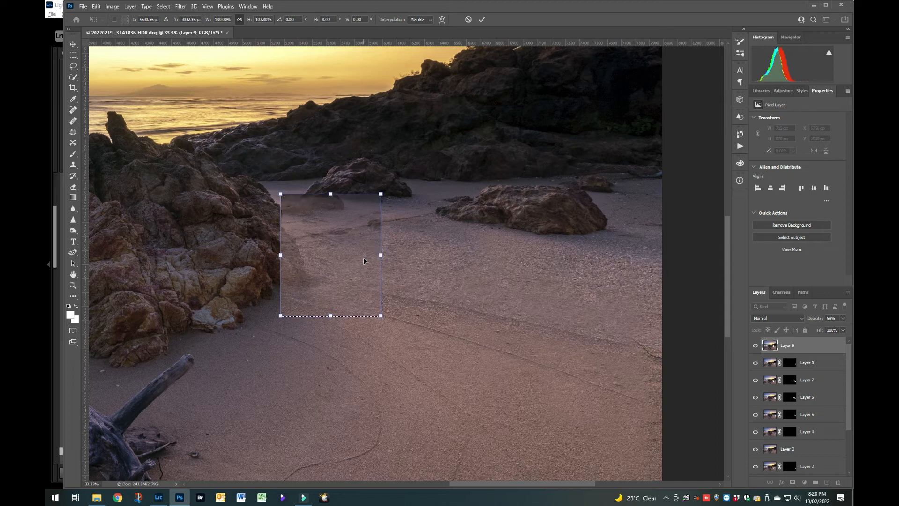
left_click(482, 20)
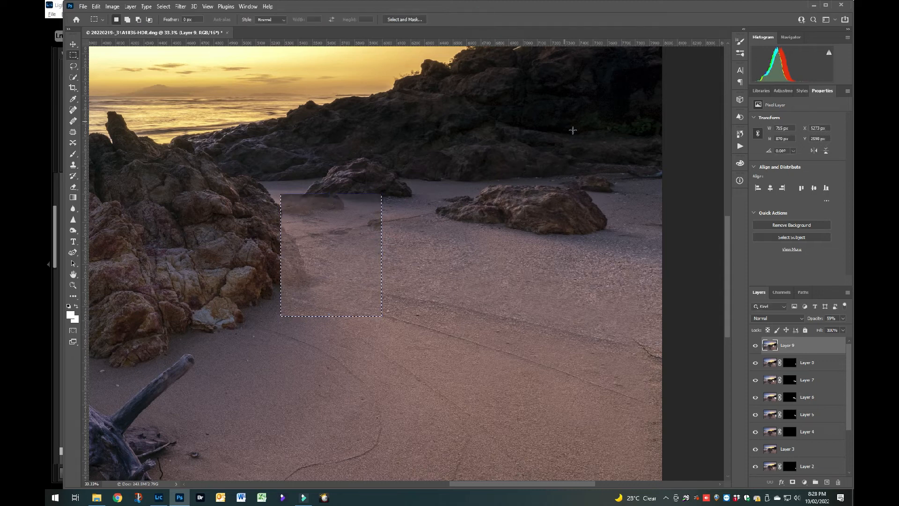
left_click_drag(815, 320, 852, 315)
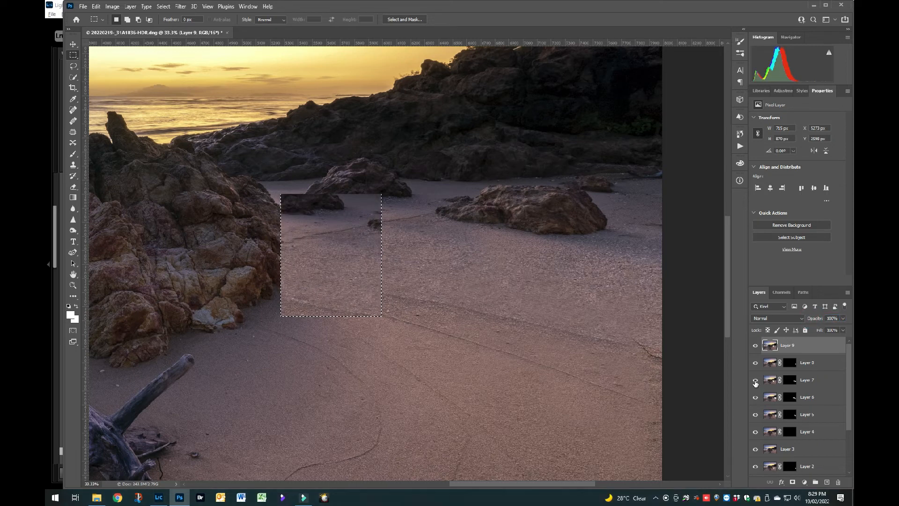
Add a layer mask from the selection and paint it black with a larger brush to hide the moved sand patch.
left_click(793, 482)
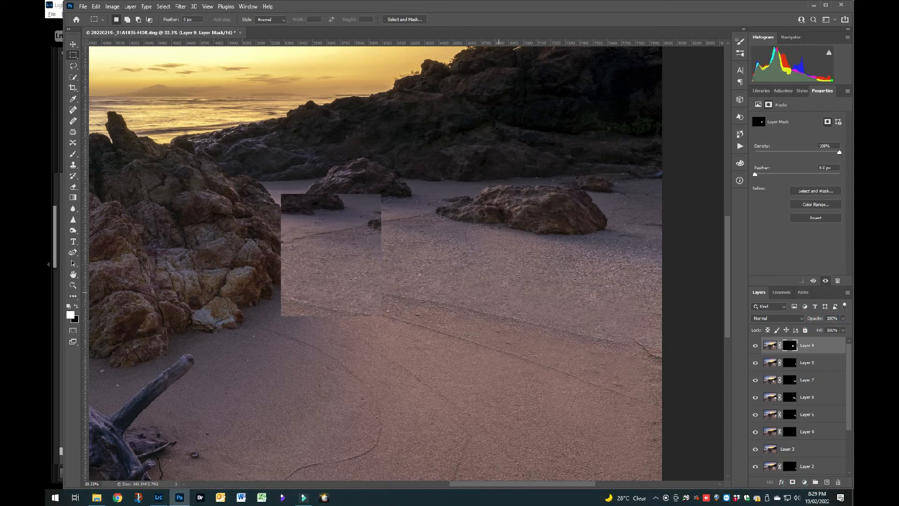
key("b")
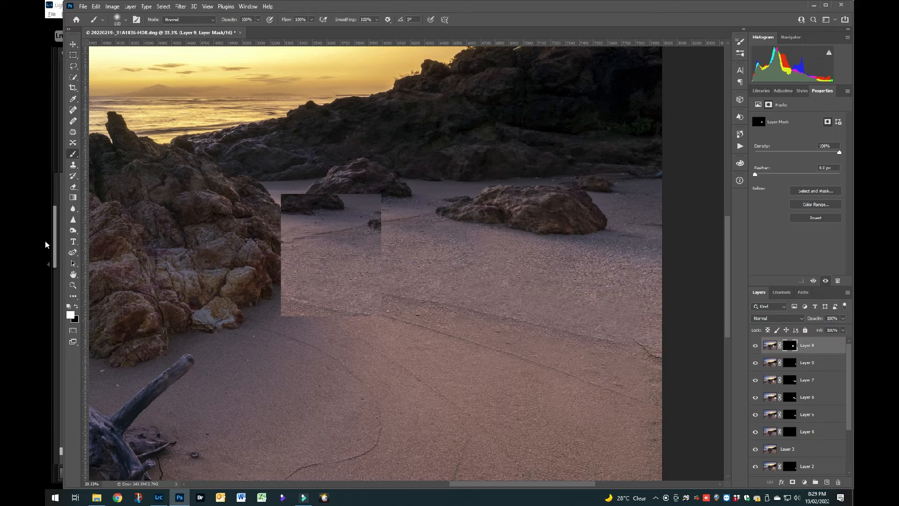
key("x")
key("bracketright")
key("bracketright")
key("bracketright")
key("bracketright")
key("bracketright")
key("bracketright")
key("bracketright")
key("bracketright")
key("bracketright")
key("bracketright")
key("bracketright")
key("bracketright")
key("bracketright")
key("bracketright")
mouse_move(301, 220)
left_mouse_down()
mouse_move(281, 211)
mouse_move(309, 206)
left_mouse_up()
mouse_move(397, 209)
left_mouse_down()
mouse_move(477, 207)
mouse_move(283, 246)
mouse_move(220, 247)
left_mouse_up()
mouse_move(278, 266)
left_mouse_down()
mouse_move(430, 273)
mouse_move(364, 295)
mouse_move(272, 302)
mouse_move(398, 297)
mouse_move(290, 239)
mouse_move(373, 195)
mouse_move(349, 251)
mouse_move(345, 234)
left_mouse_up()
Paint the mask white with a smaller brush to cover the marks in the sand beside the left rock.
key("bracketleft")
key("bracketleft")
key("bracketleft")
key("bracketleft")
key("bracketleft")
key("bracketleft")
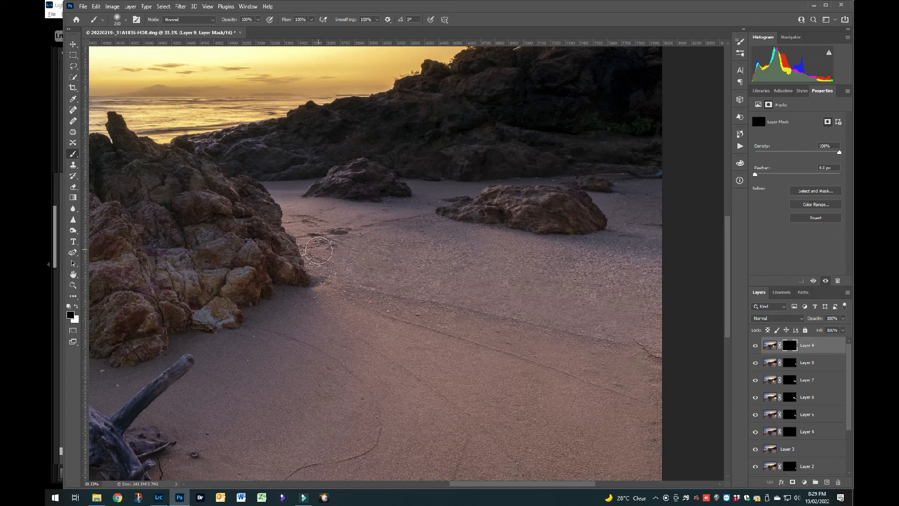
key("x")
mouse_move(322, 238)
left_mouse_down()
mouse_move(377, 227)
mouse_move(295, 229)
mouse_move(311, 253)
mouse_move(331, 260)
mouse_move(379, 226)
mouse_move(393, 240)
mouse_move(367, 215)
mouse_move(289, 211)
mouse_move(298, 218)
left_mouse_up()
key("x")
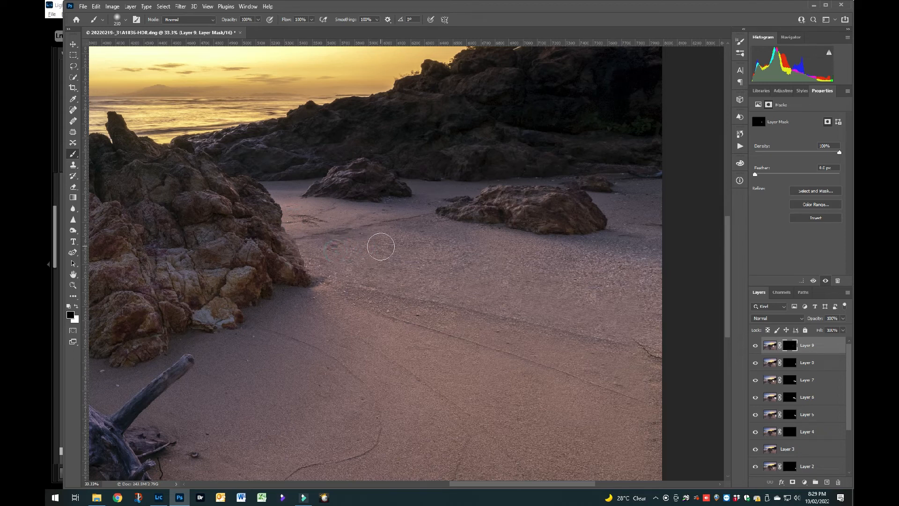
Refine the mask in white and black with smaller brushes around the sand line beside the left rock.
key("bracketleft")
key("bracketleft")
key("x")
left_click_drag(339, 233, 347, 230)
left_click(321, 223)
key("x")
left_click_drag(316, 225, 322, 224)
left_click(326, 222)
left_click(337, 224)
left_click(365, 220)
key("x")
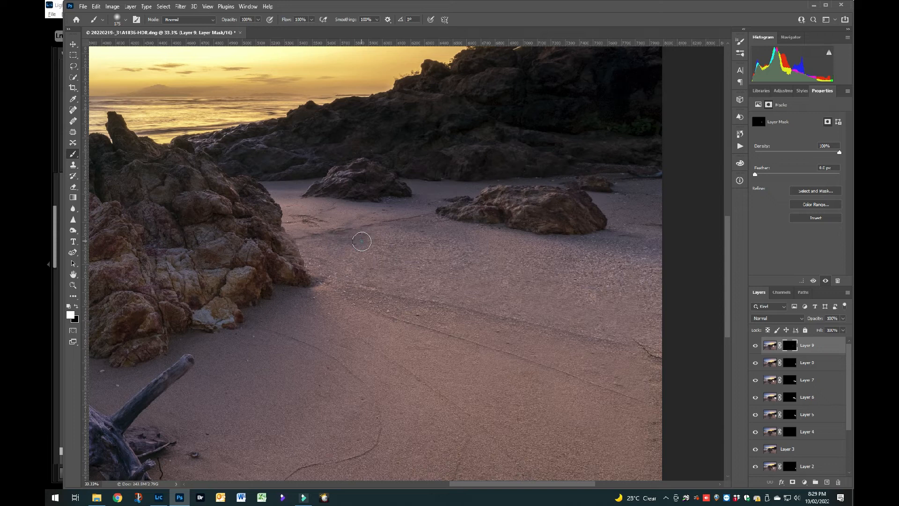
key("x")
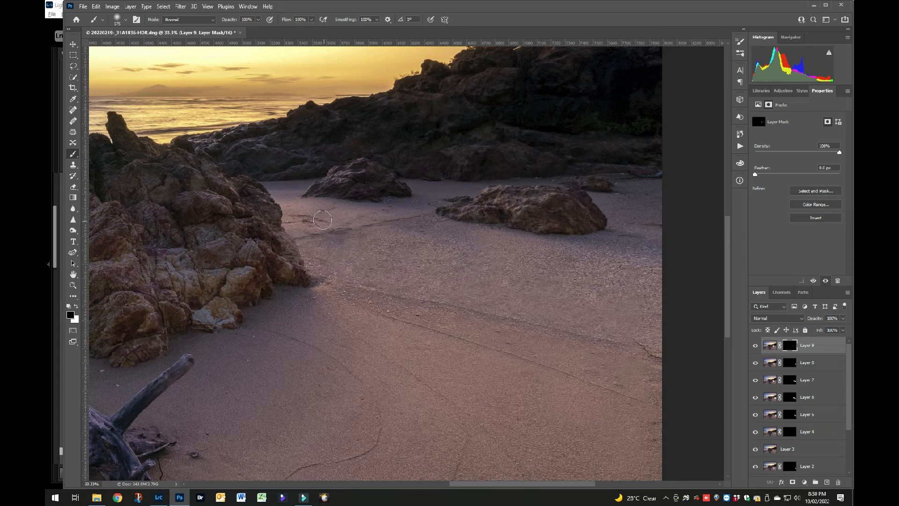
key("bracketleft")
key("bracketleft")
key("x")
key("x")
Stamp the visible layers again and heal the remaining small marks beside the left rock with the content-aware Spot Healing Brush.
key("ctrl+alt+shift+e")
left_click(73, 110)
left_click(294, 217)
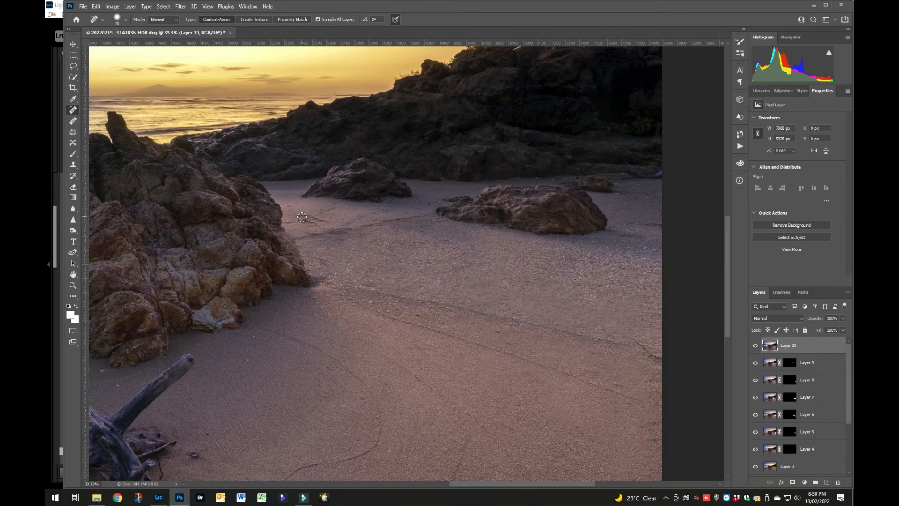
left_click(307, 218)
left_click(307, 221)
left_click(314, 226)
left_click(316, 221)
left_click(323, 223)
left_click(312, 223)
left_click(320, 222)
left_click(325, 223)
left_click(362, 237)
Flatten the image into a single layer, and save and close the document.
key("ctrl+0")
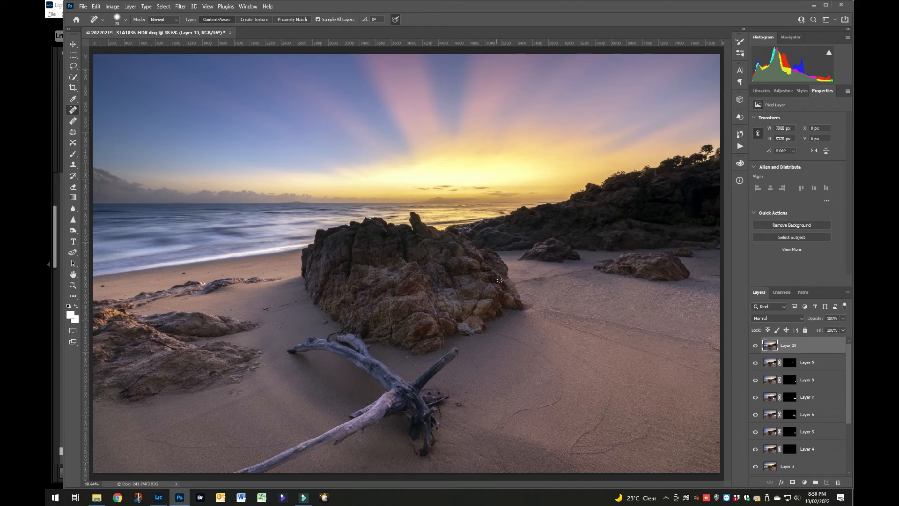
left_click(804, 482)
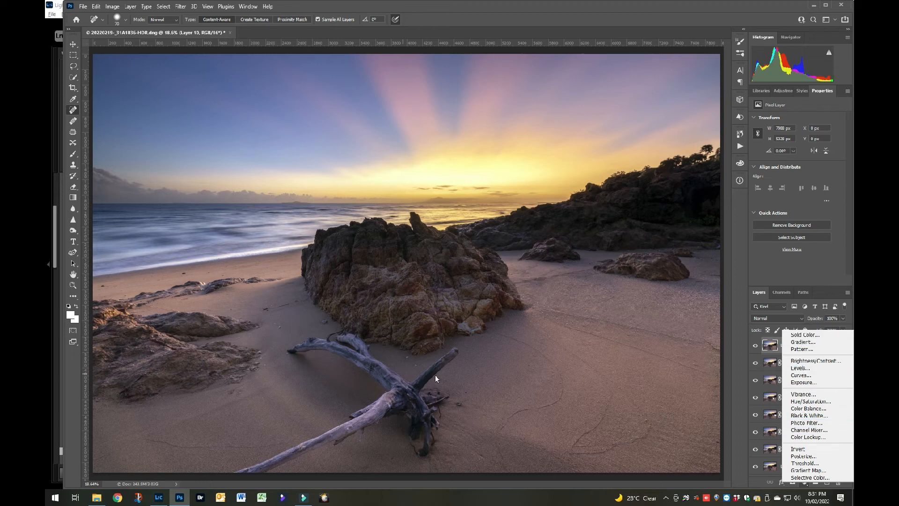
left_click(803, 482)
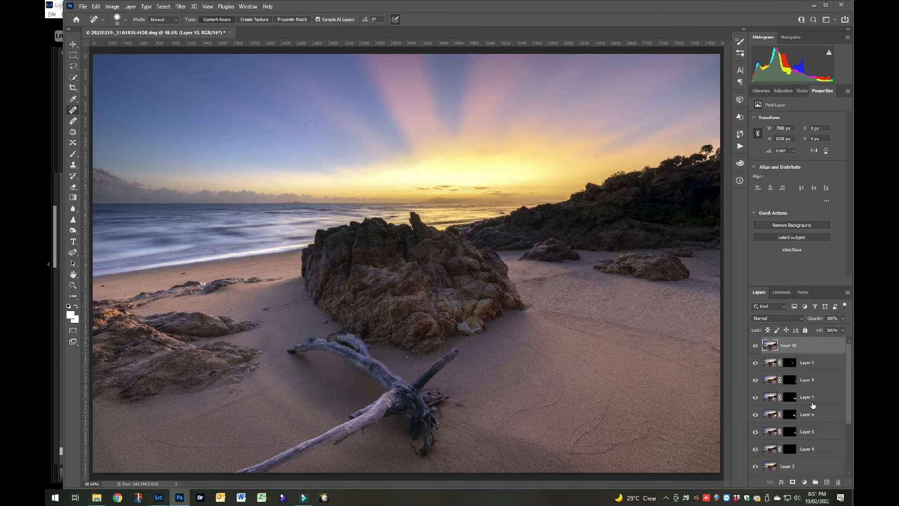
left_click(130, 7)
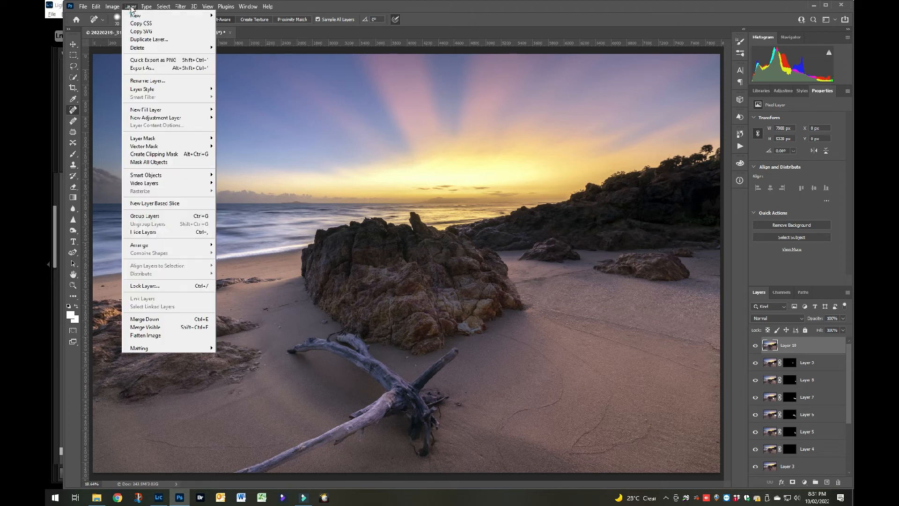
left_click(158, 337)
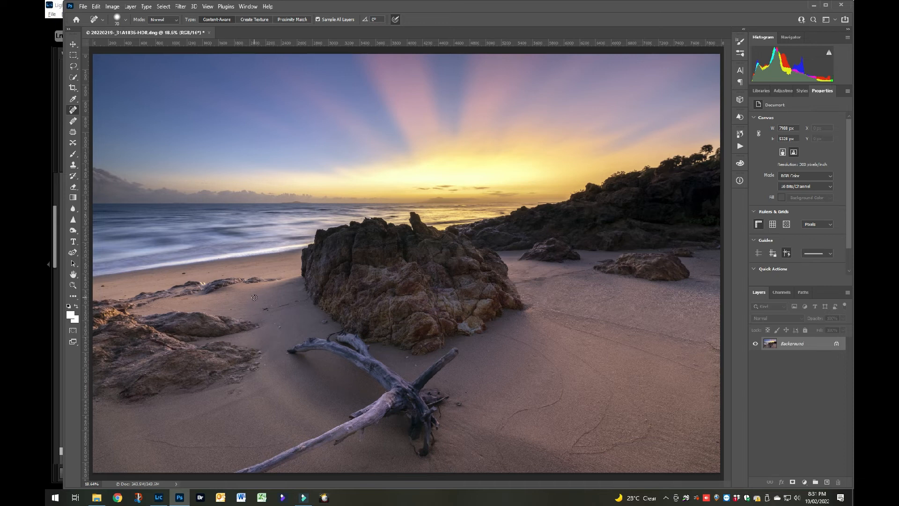
key("ctrl+s")
left_click(212, 33)
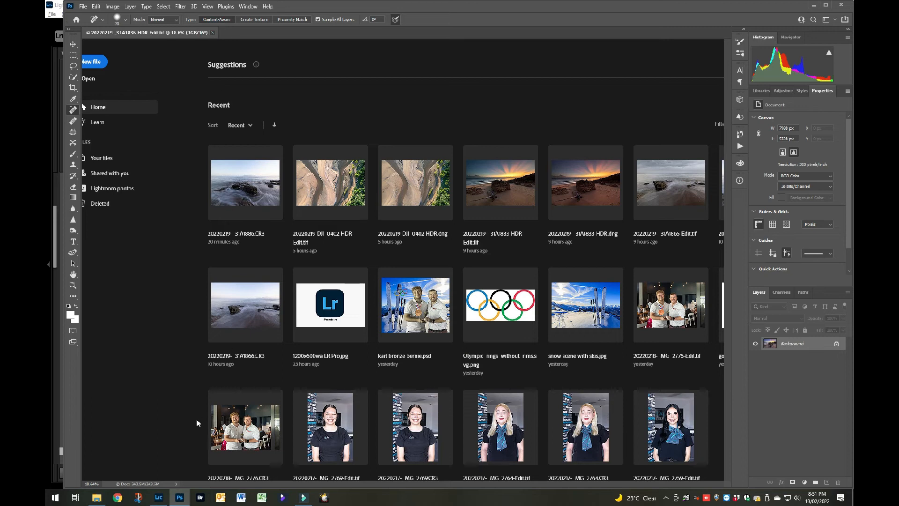
Switch to Lightroom Classic and open 20220219-_31A1836-HDR-Edit.tif in the Develop module.
left_click(158, 497)
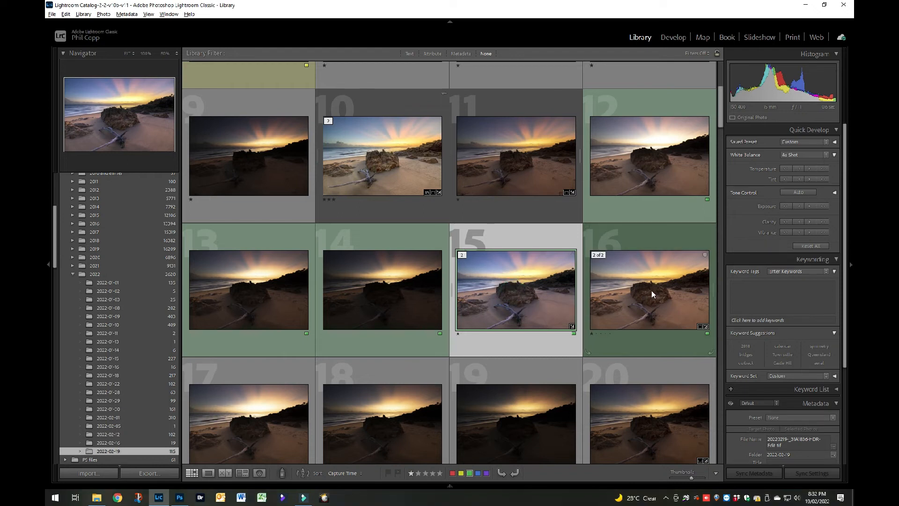
left_click(509, 295)
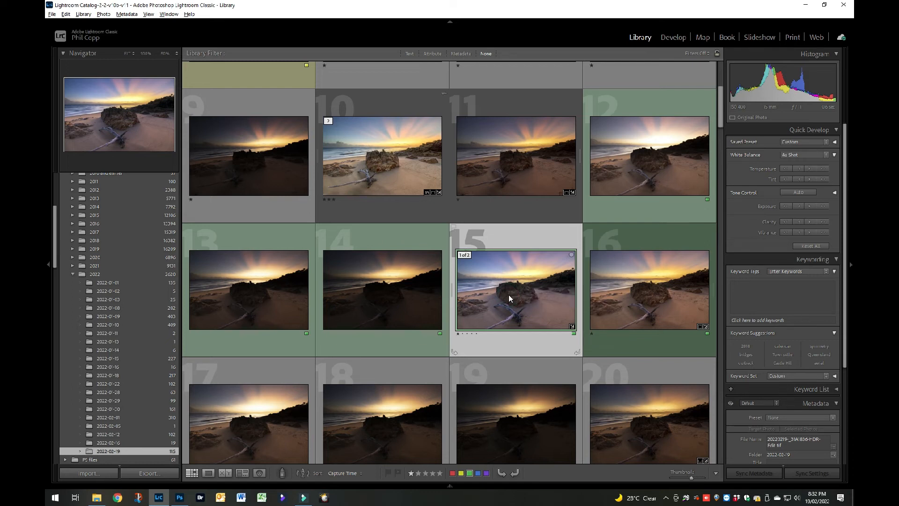
key("d")
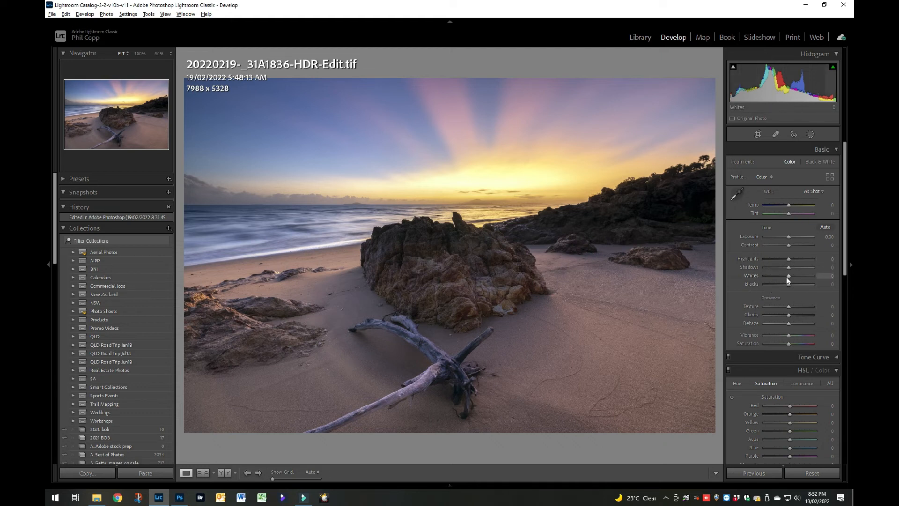
Set Highlights to -49 and Shadows to +58.
left_click_drag(788, 259, 783, 261)
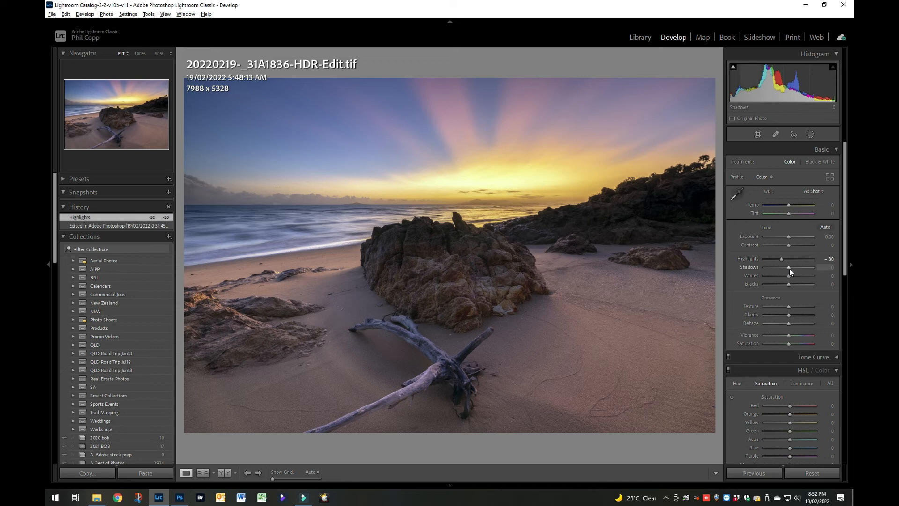
left_click_drag(788, 268, 798, 268)
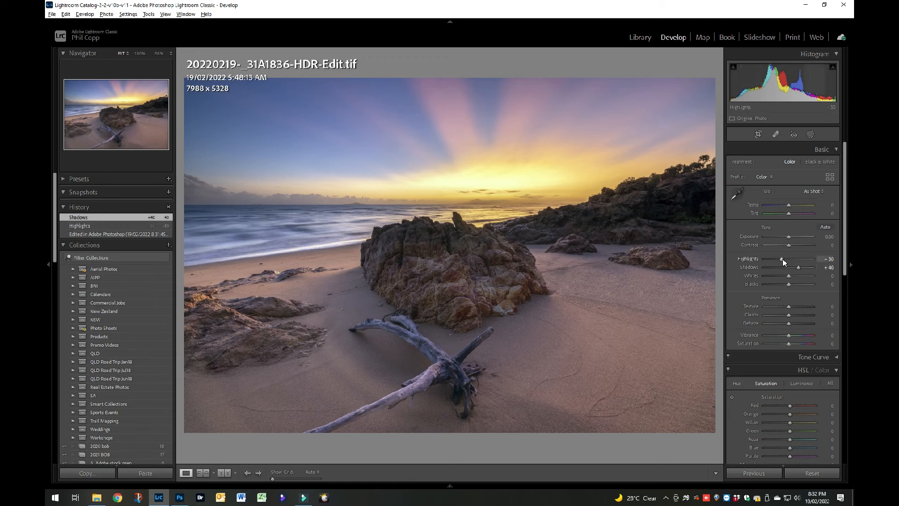
left_click_drag(799, 267, 803, 268)
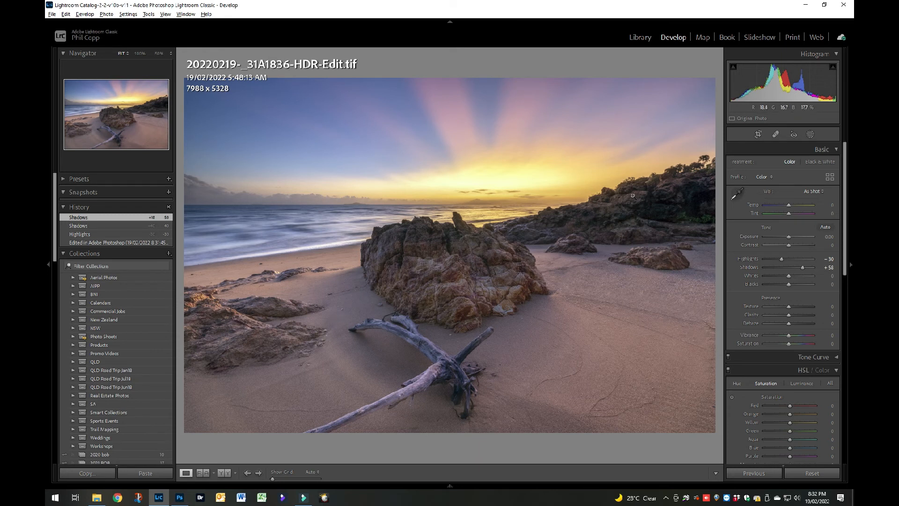
left_click_drag(781, 259, 778, 262)
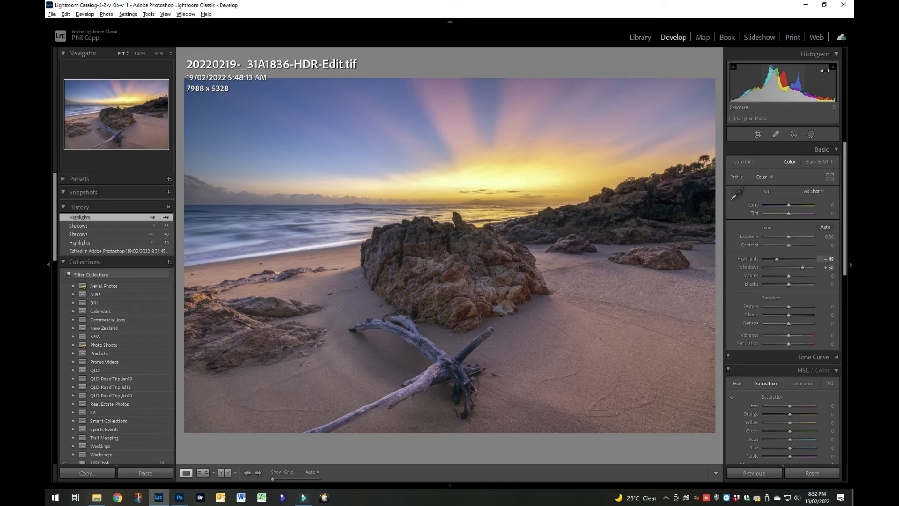
Set Whites to +21 and Blacks to -16.
left_click_drag(789, 275, 794, 278)
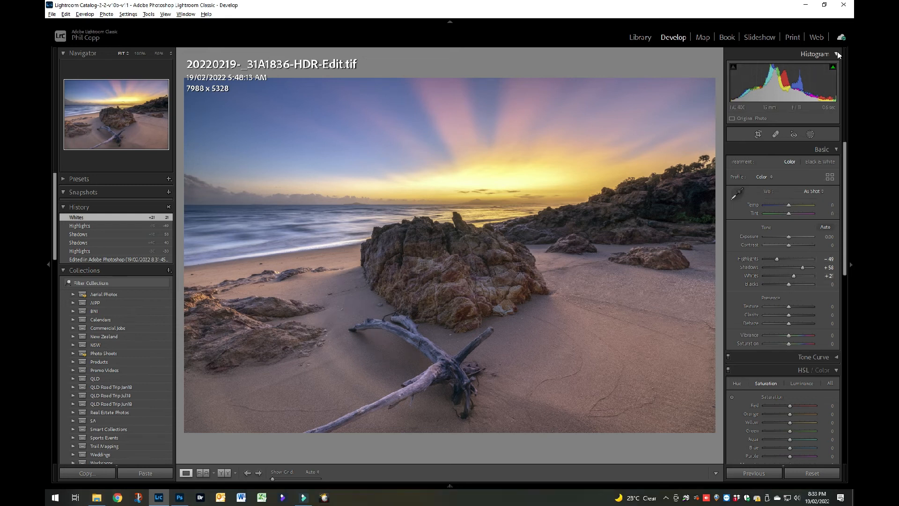
left_click(788, 285)
left_click_drag(788, 287, 786, 285)
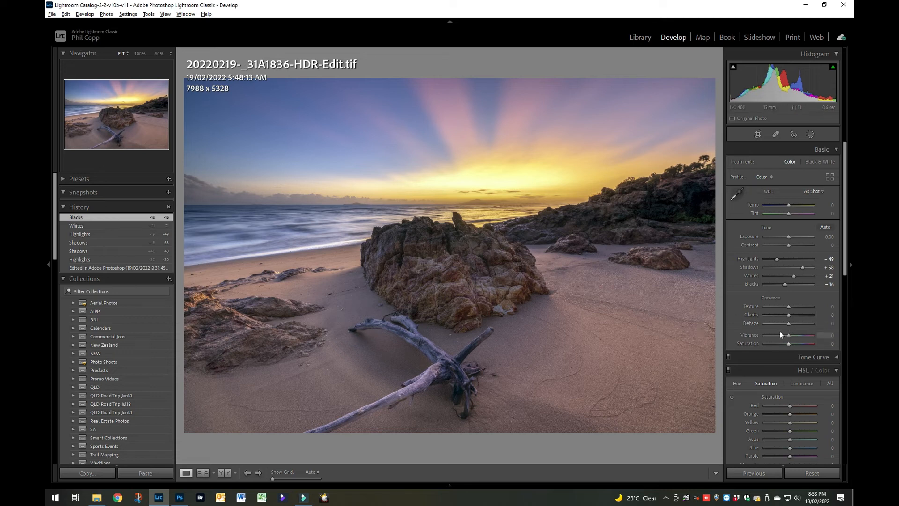
Try a Dehaze adjustment, return it to 0, and set Texture to +19.
left_click_drag(789, 324, 794, 324)
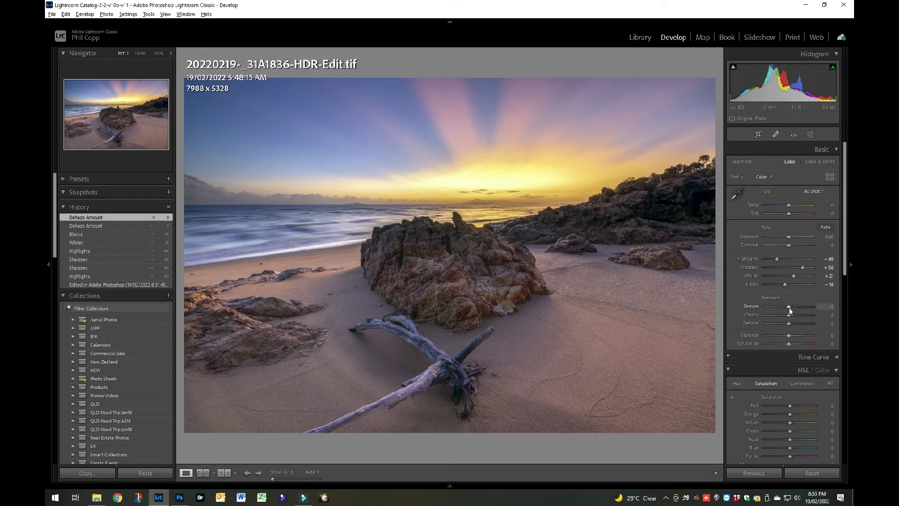
mouse_move(789, 307)
left_mouse_down()
mouse_move(801, 307)
mouse_move(785, 312)
mouse_move(792, 310)
left_mouse_up()
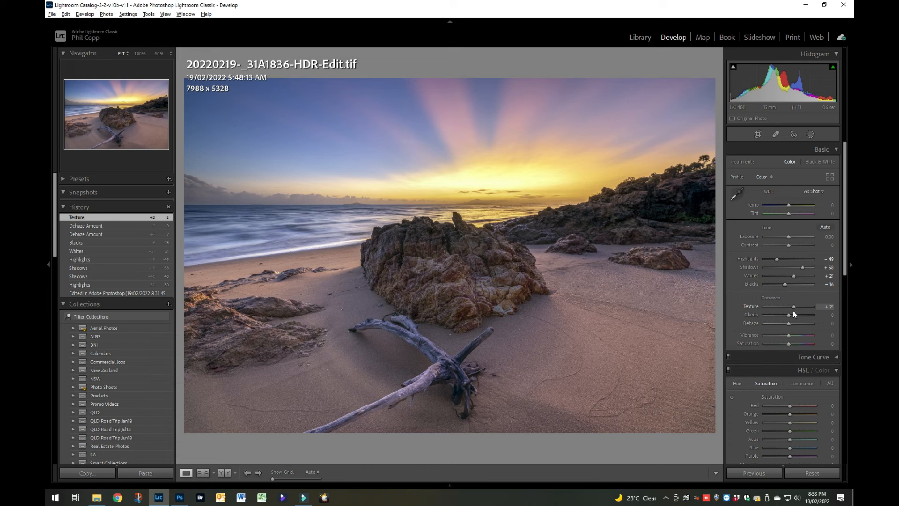
left_click_drag(794, 311, 792, 310)
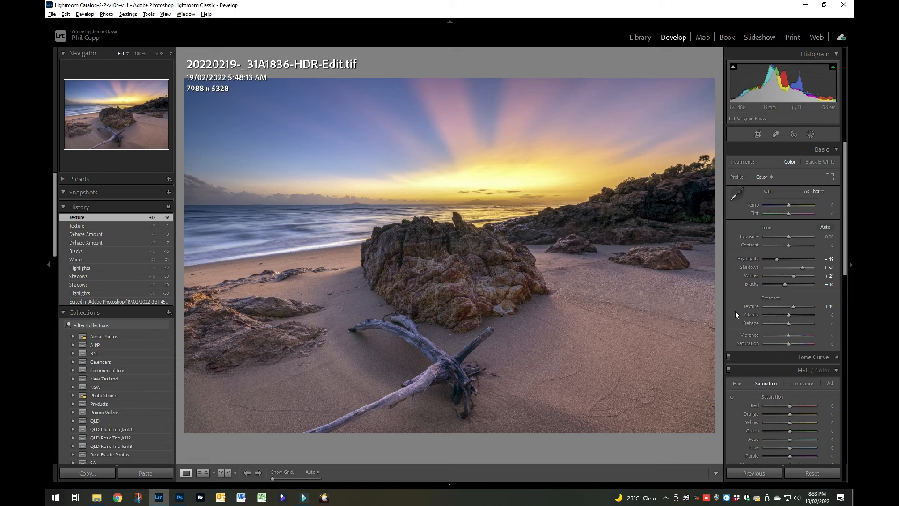
Sharpen the photo with Amount 30, Detail 52 and Masking 54, previewing the sharpening mask.
scroll(765, 335, "down", 5)
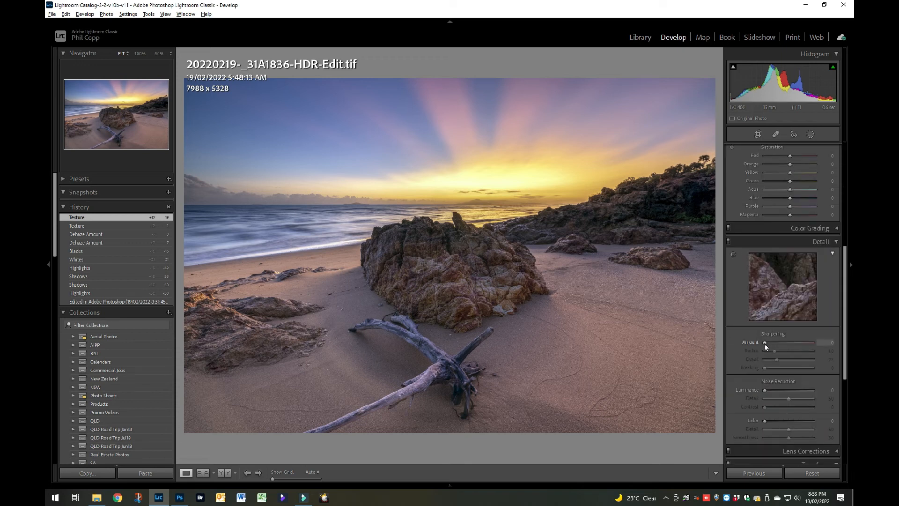
left_click_drag(765, 344, 775, 346)
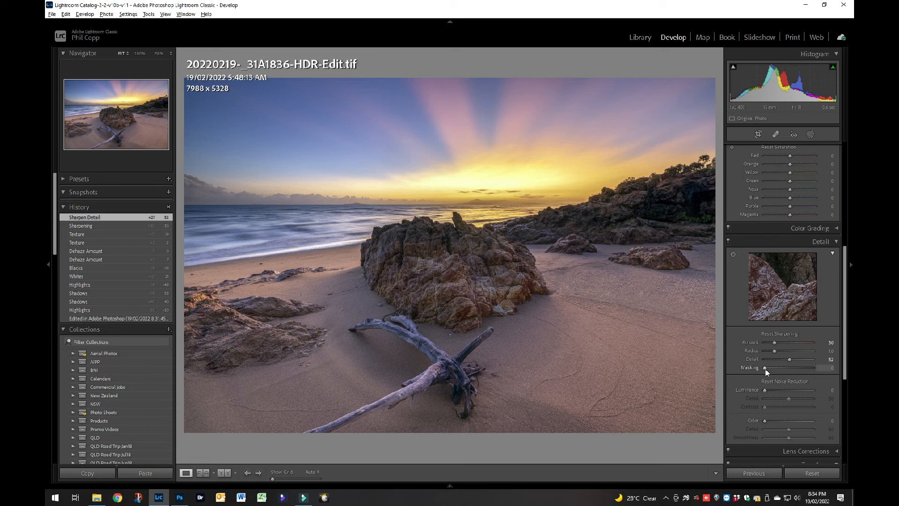
left_click_drag(766, 369, 790, 370)
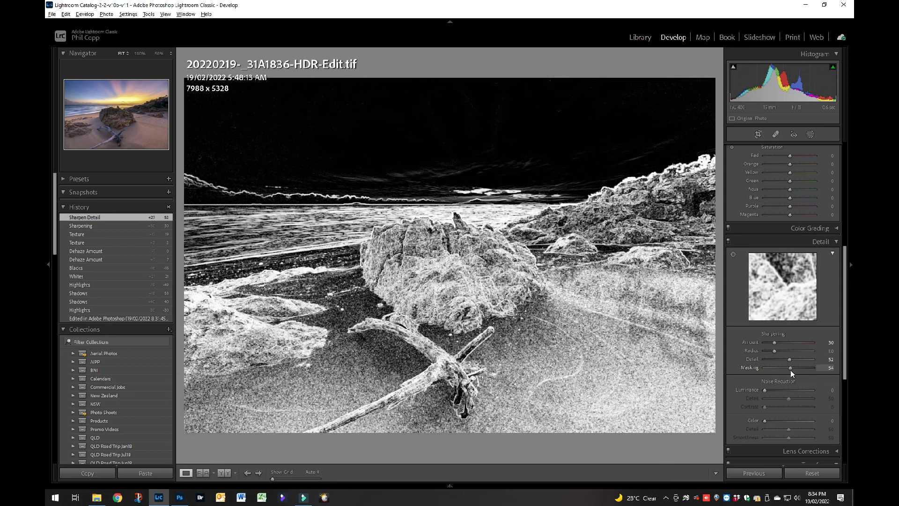
Set the sharpening Masking to 57 while previewing the edge mask.
left_click_drag(791, 370, 792, 369)
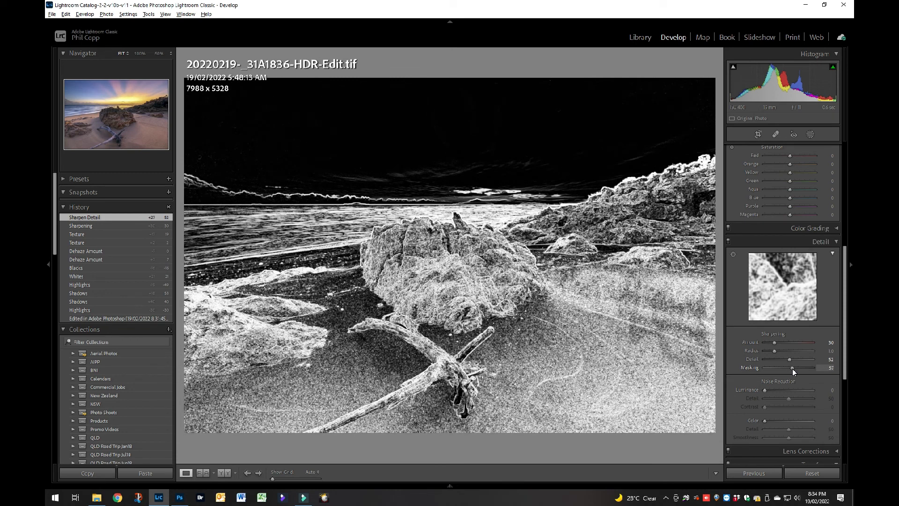
left_click_drag(792, 369, 792, 369)
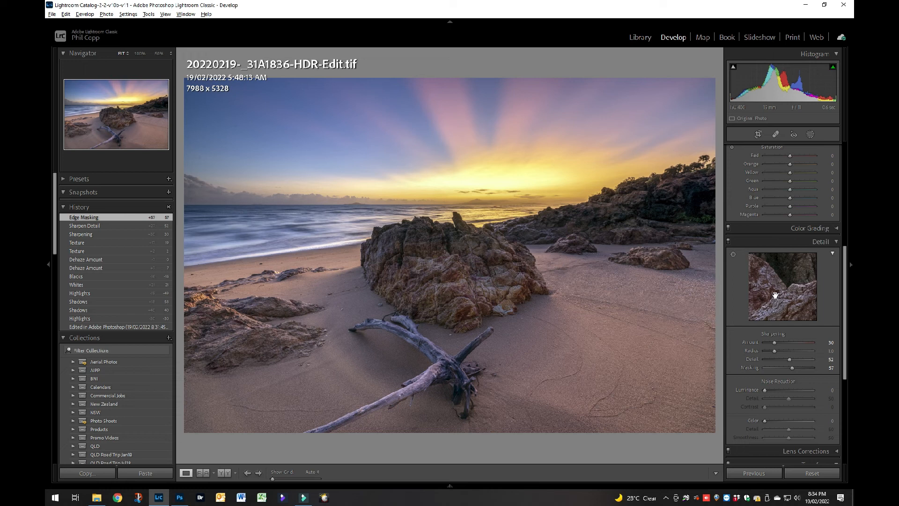
scroll(776, 295, "up", 5)
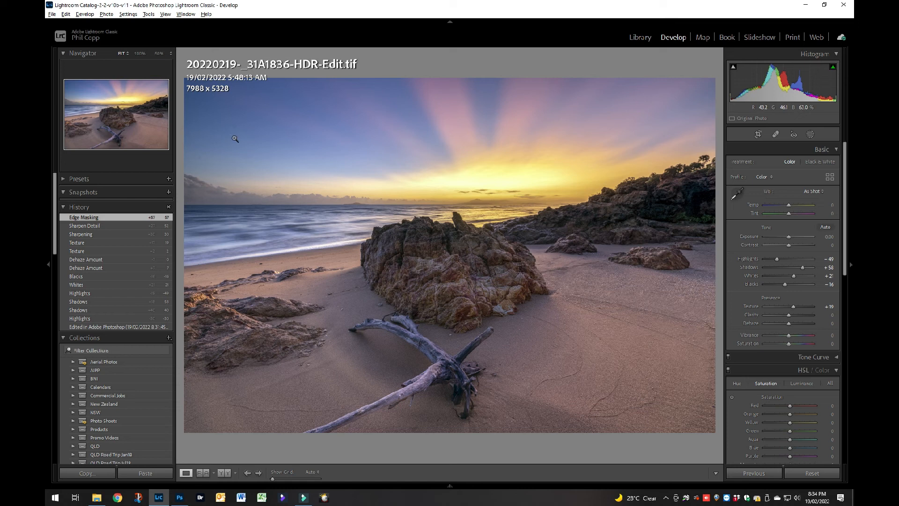
left_click(776, 134)
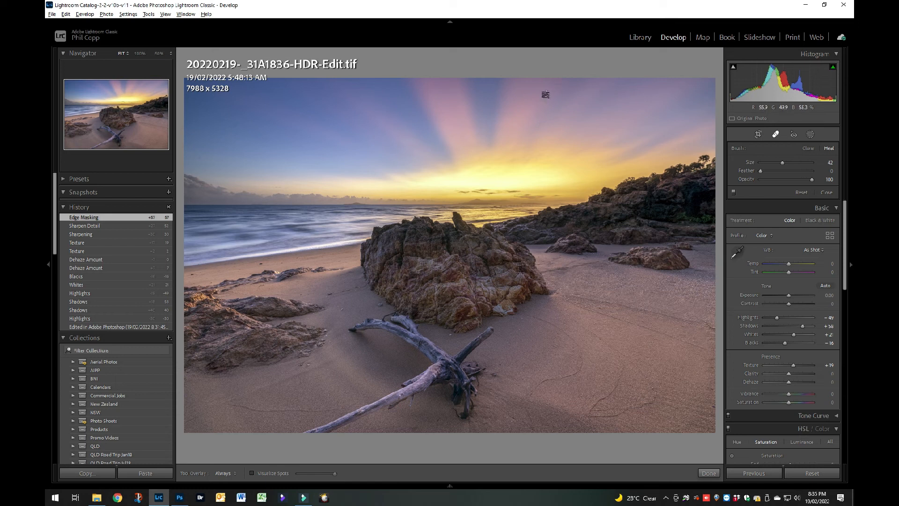
scroll(557, 119, "up", 3)
left_click(709, 473)
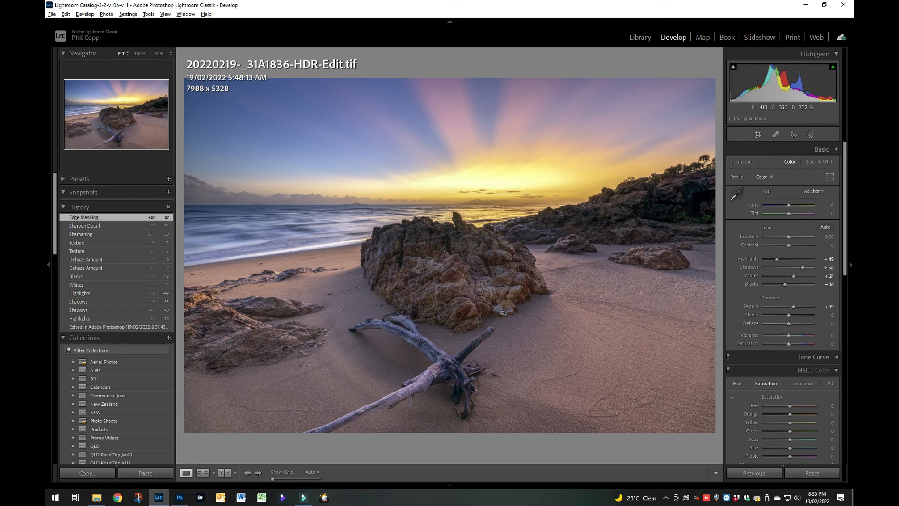
Heal the dust spot near the photo's upper edge, in the dark blue gap between the pink sun rays, with a size 54 brush.
left_click(521, 146)
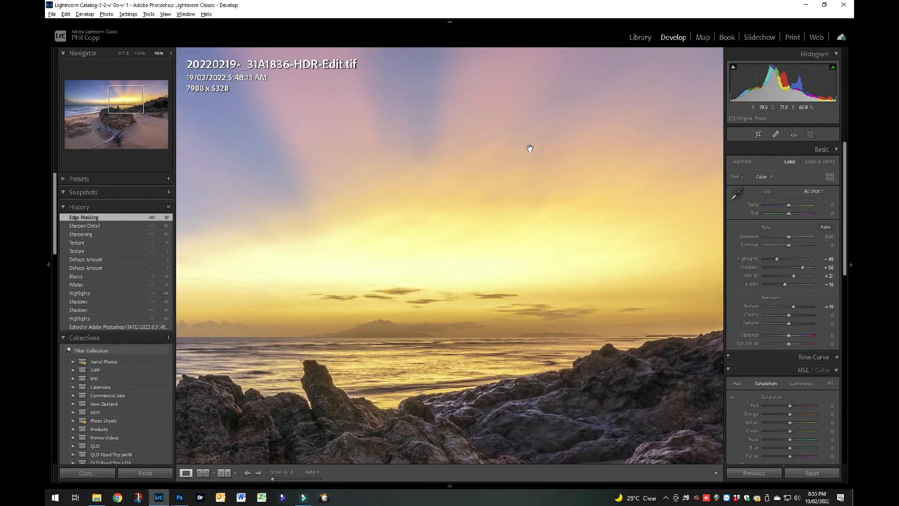
left_click_drag(545, 146, 488, 339)
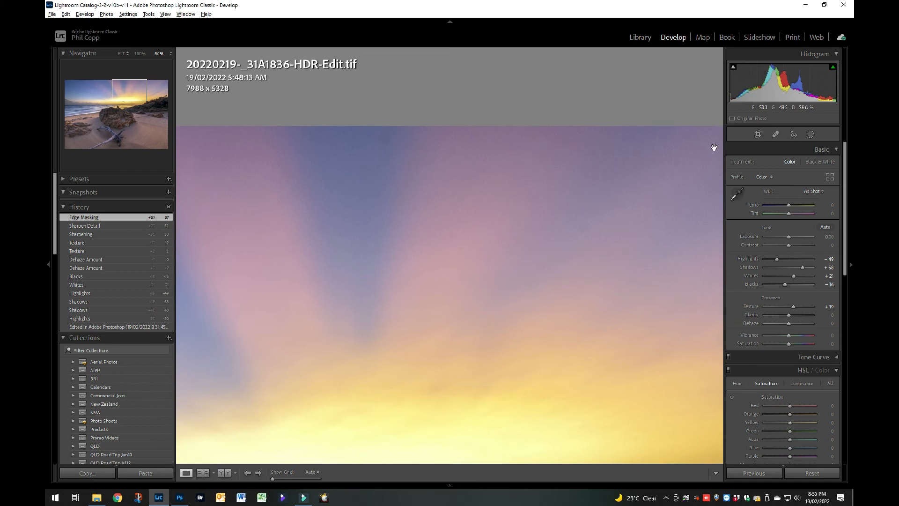
left_click(775, 136)
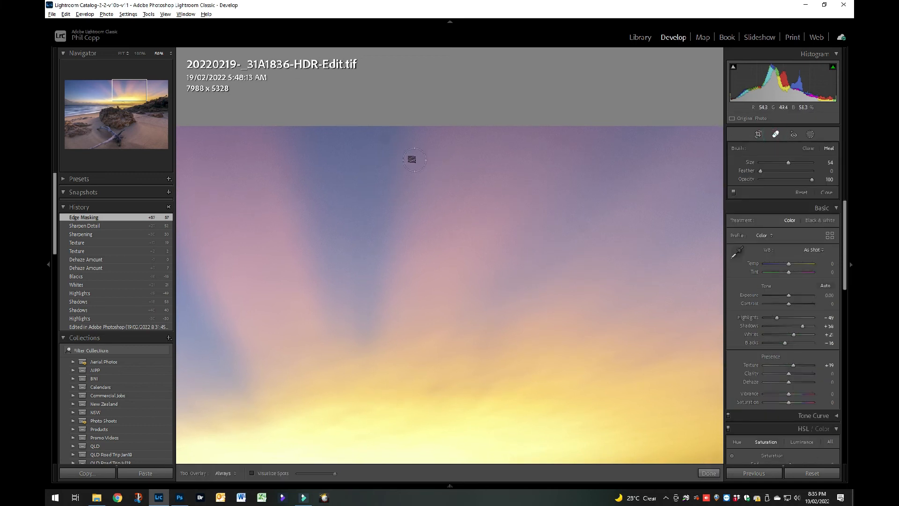
left_click(387, 139)
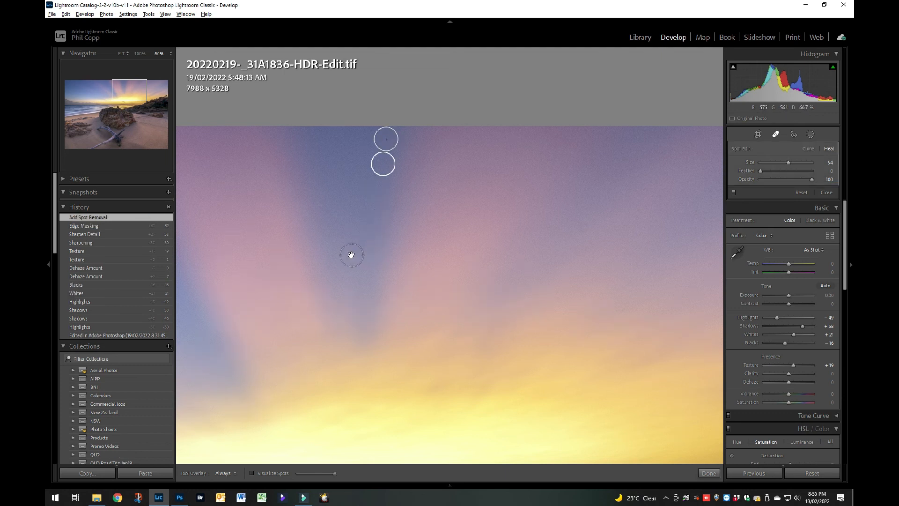
Heal the two dust spots in the blue sky above the clouds at the photo's left side and finish spot removal, with the whole photo in view.
mouse_move(306, 258)
left_mouse_down()
mouse_move(445, 247)
mouse_move(588, 259)
left_mouse_up()
left_click_drag(375, 291, 528, 277)
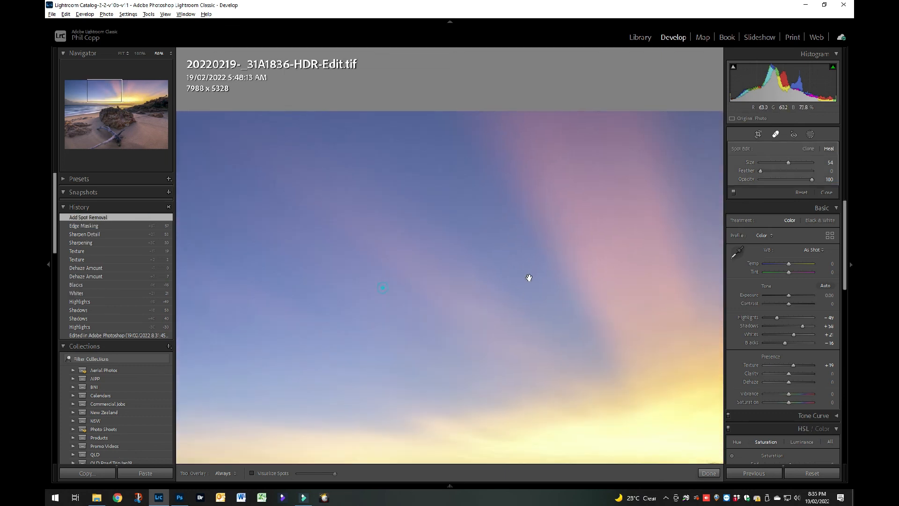
left_click_drag(361, 261, 618, 284)
left_click_drag(482, 292, 526, 249)
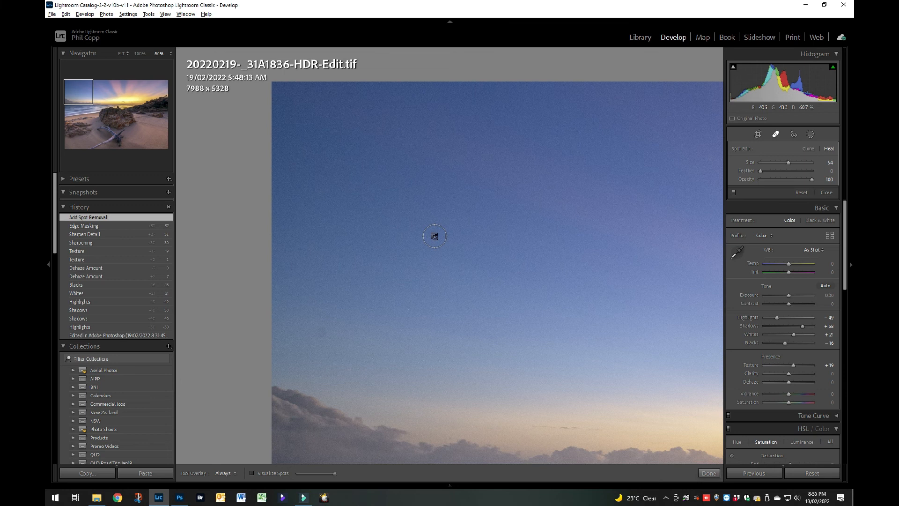
left_click(435, 237)
left_click(323, 333)
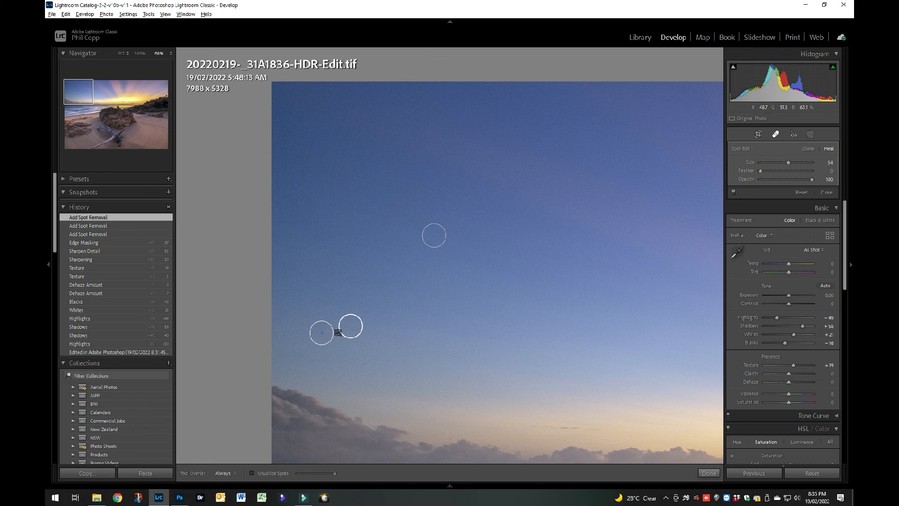
left_click(708, 474)
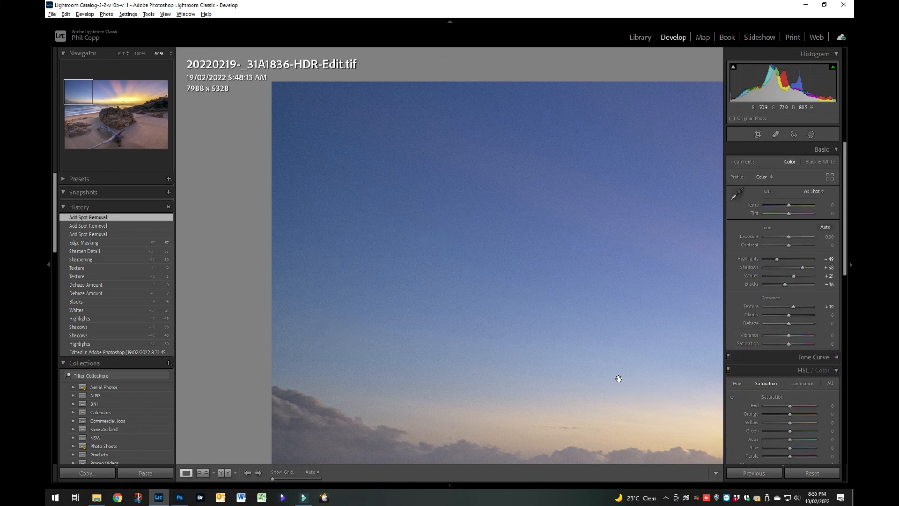
left_click(473, 347)
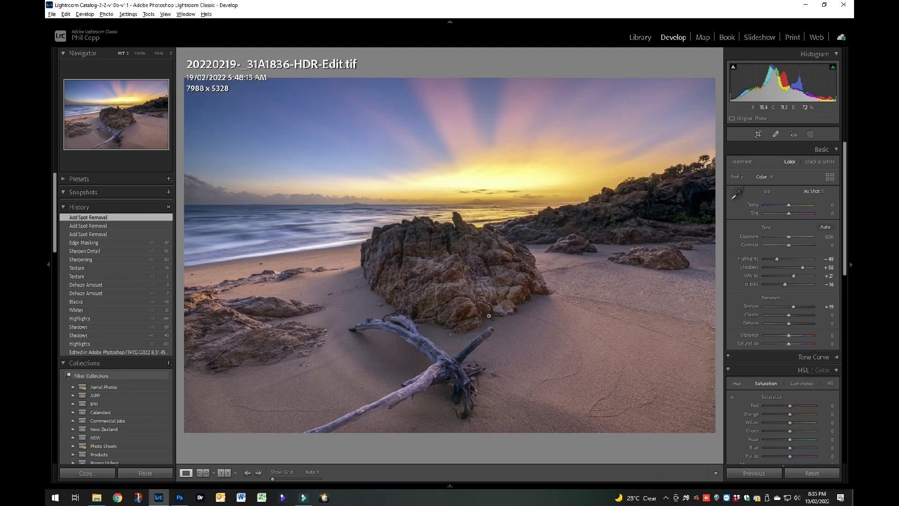
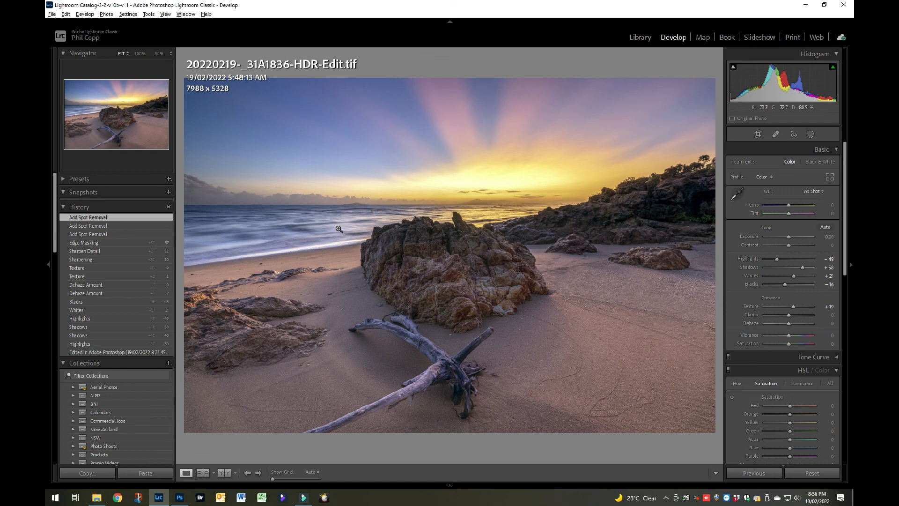
Examine the driftwood and central rock up close, and compare the photo's before and after versions side by side.
left_click(450, 365)
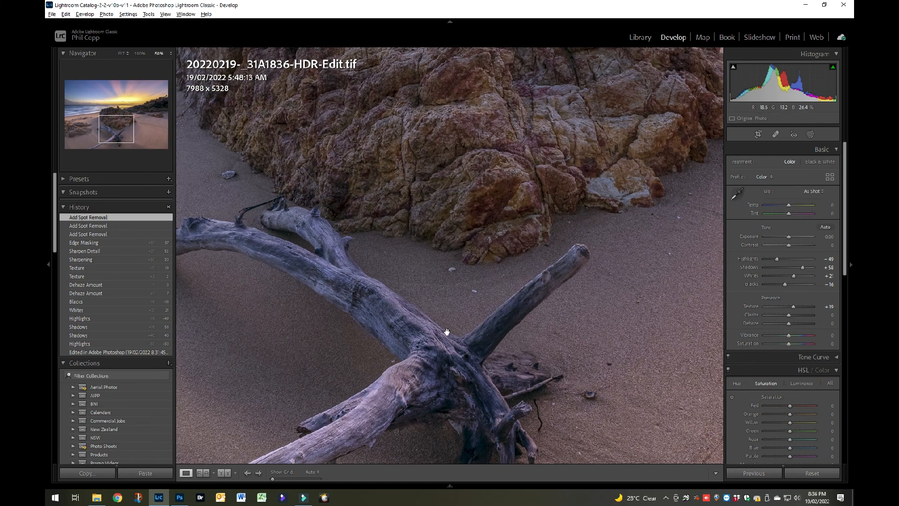
left_click_drag(460, 225, 464, 147)
left_click_drag(459, 212, 477, 366)
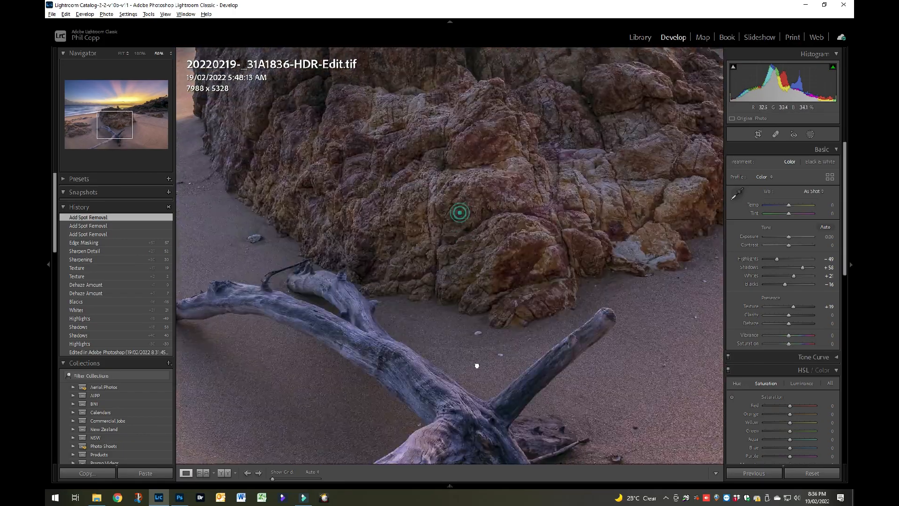
left_click(474, 263)
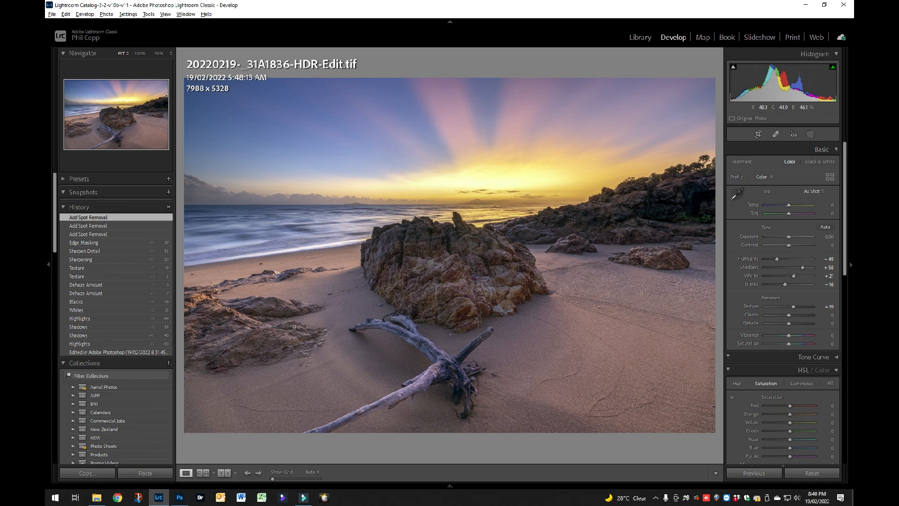
left_click(222, 473)
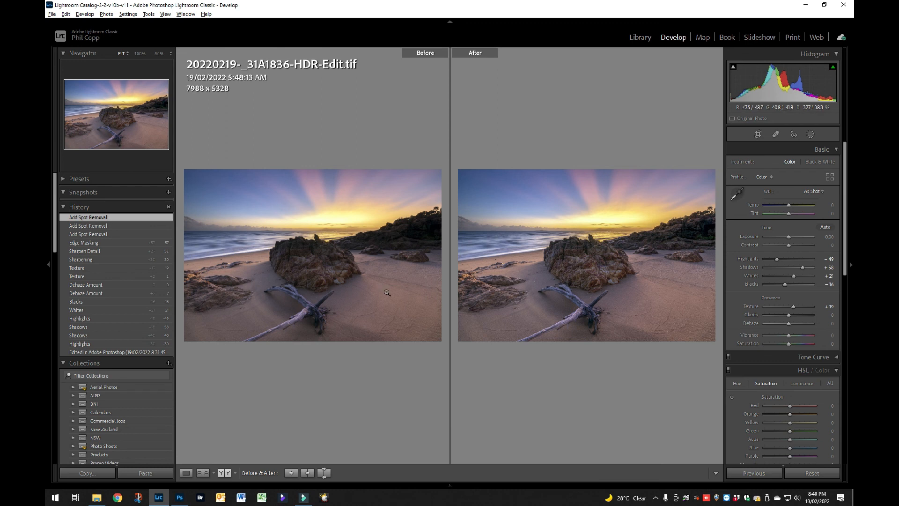
left_click(185, 474)
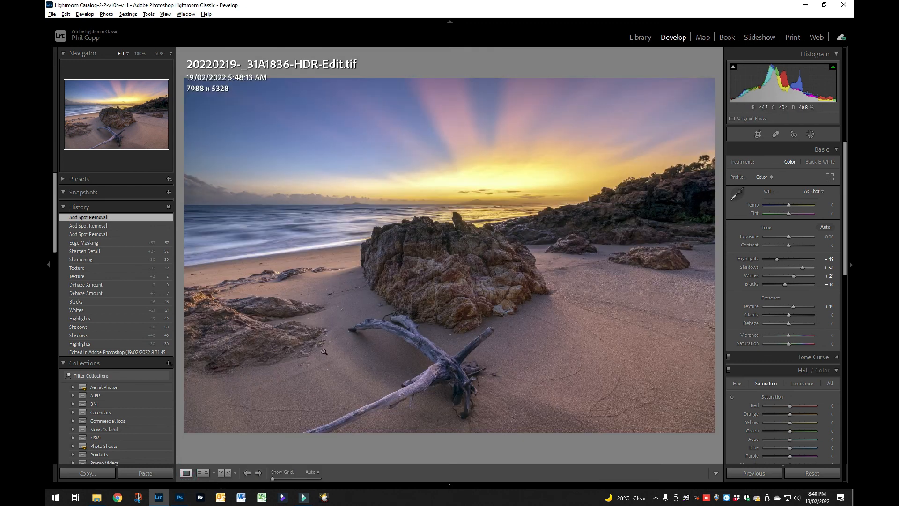
Compare the original 20220219-_31A1836.CR3 with 20220219-_31A1836-HDR-Edit.tif side by side in the Library, and return to the grid with only the HDR edit selected.
key("g")
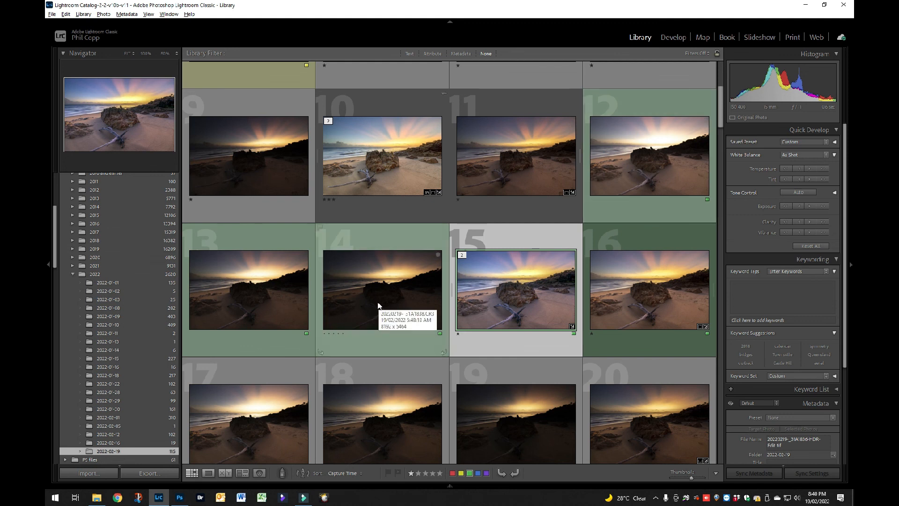
left_click(636, 168)
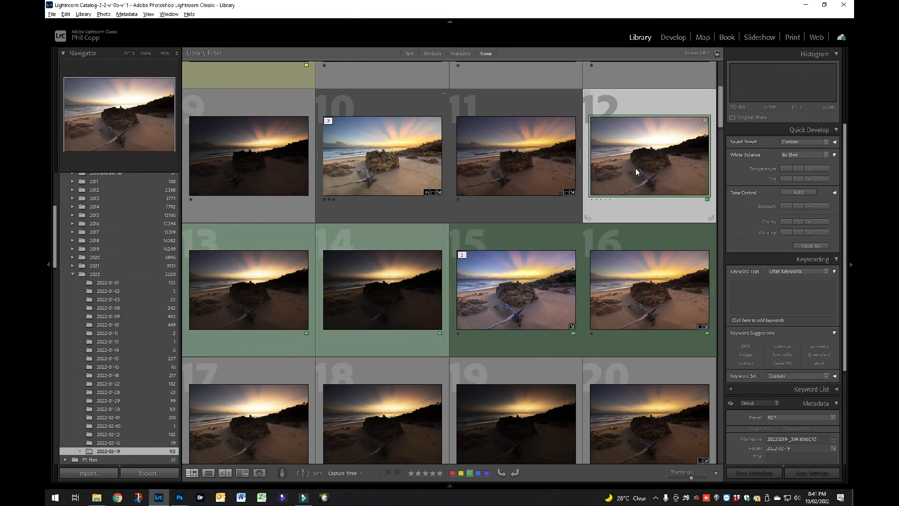
left_click(522, 299, "ctrl")
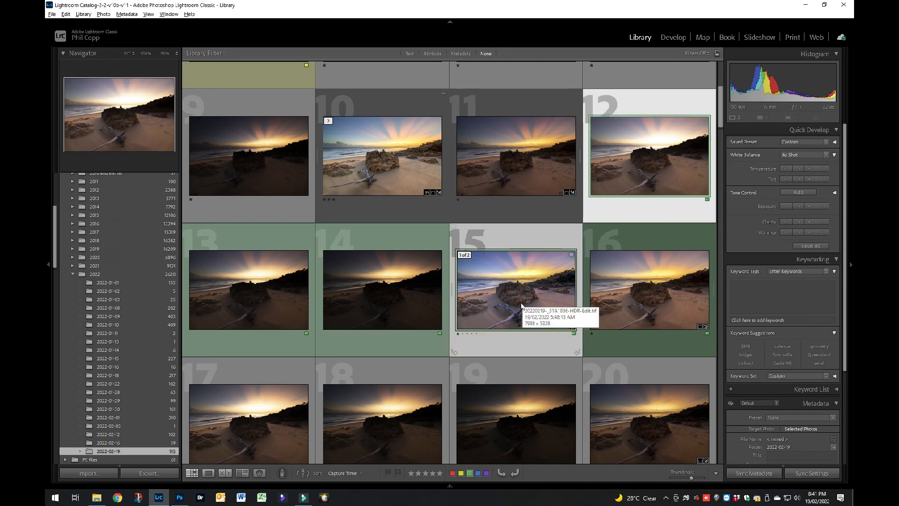
left_click(225, 473)
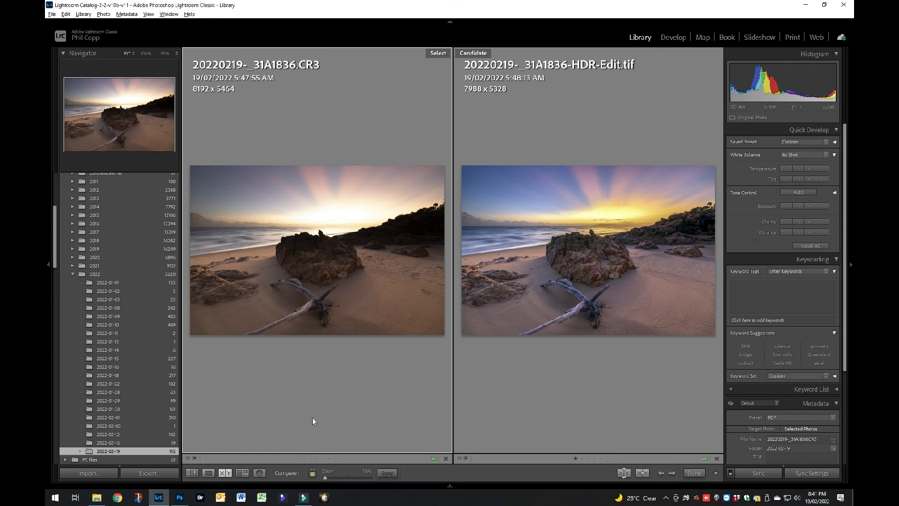
key("g")
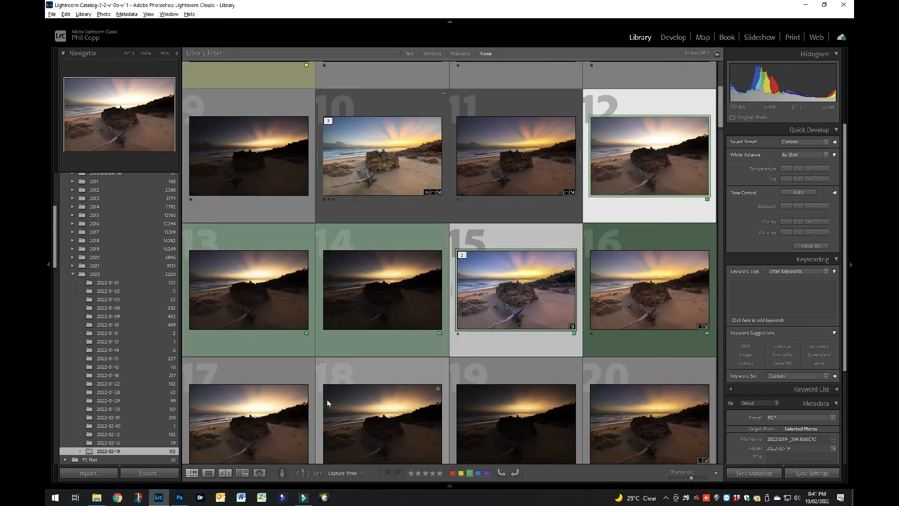
left_click(514, 340)
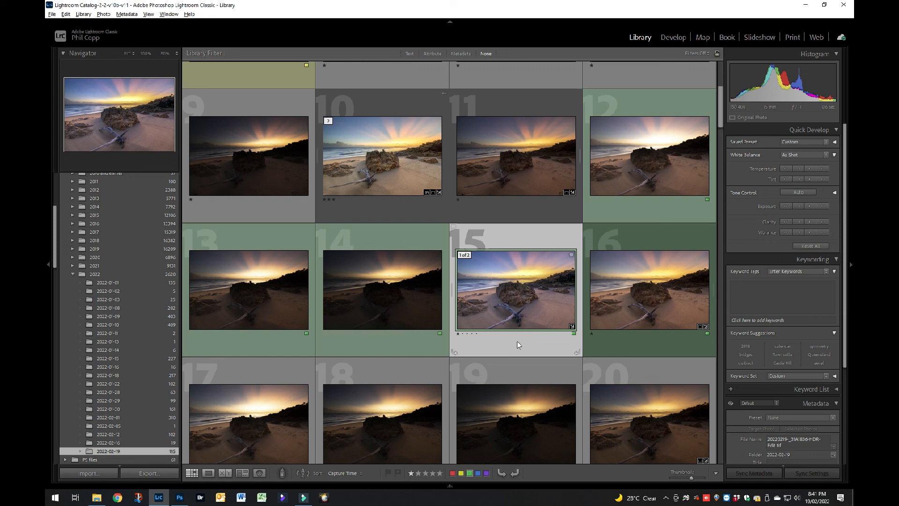